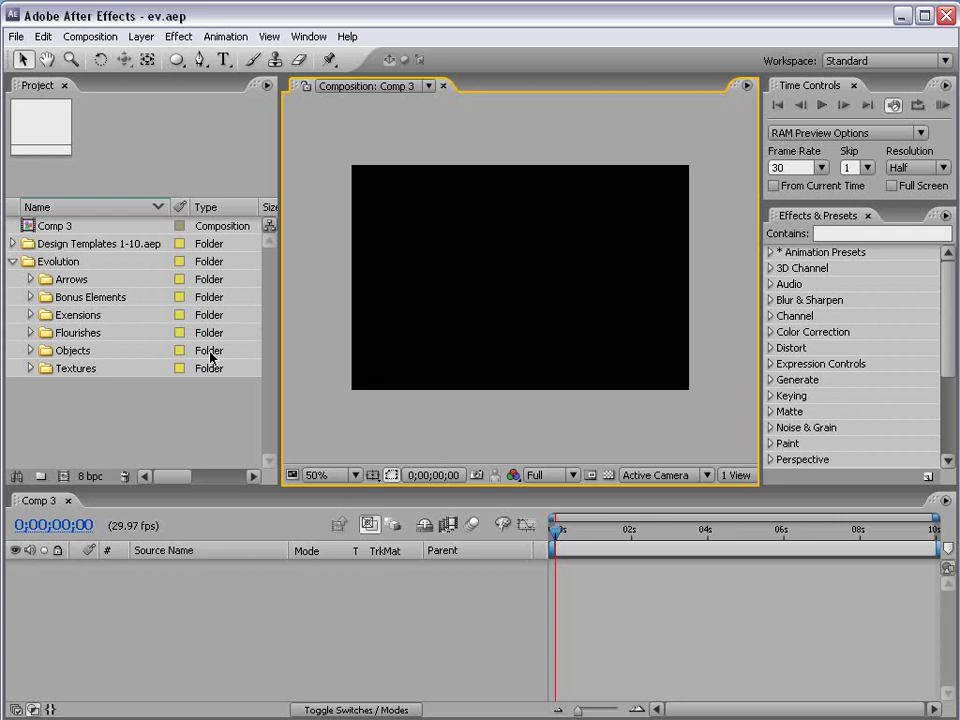
drag(124, 416, 40, 286)
click(78, 409)
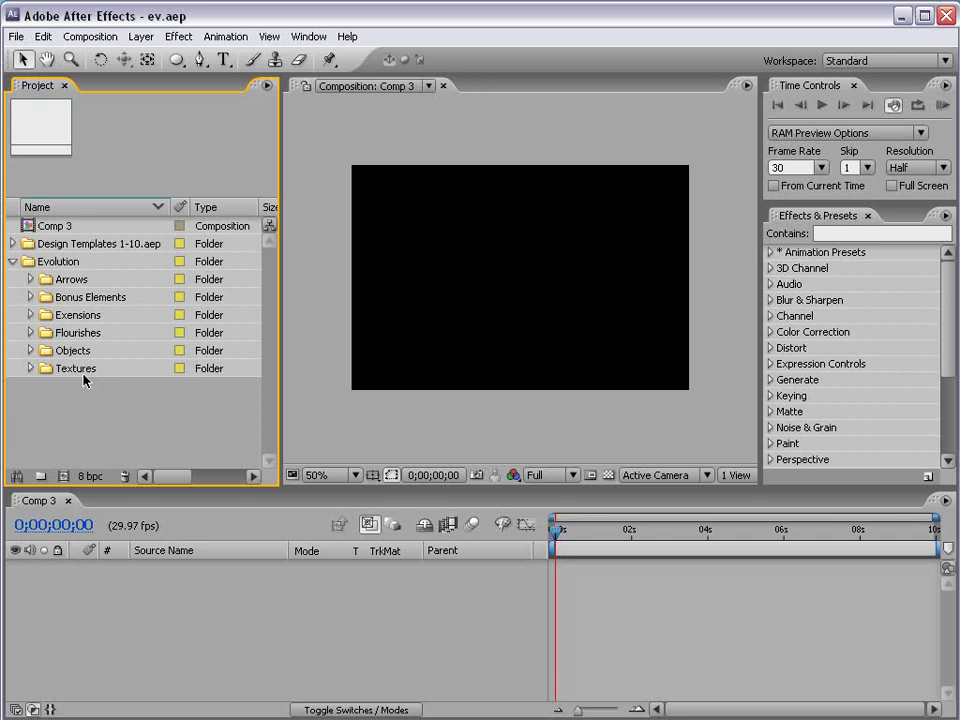
click(588, 675)
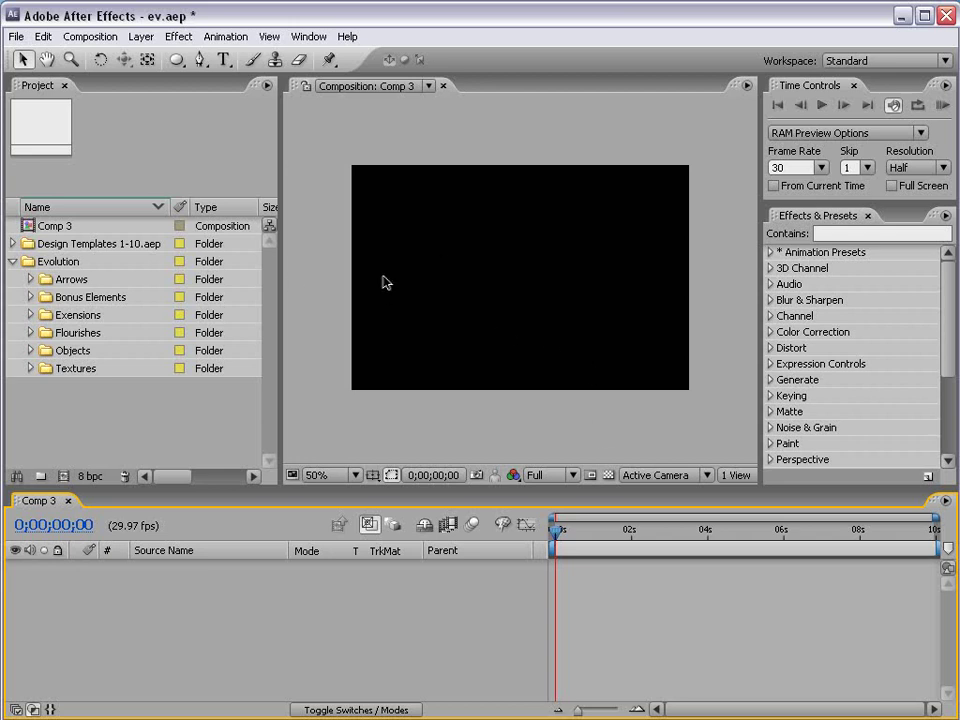
Place Texture_22.jpg from the Color textures folder near the centre of Comp 3
click(30, 369)
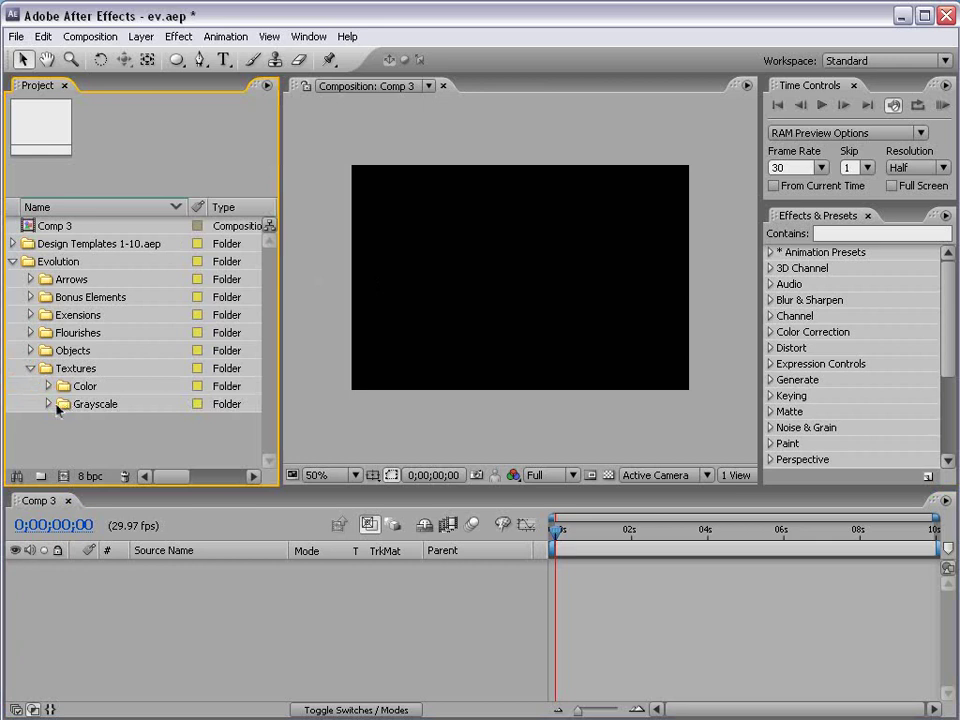
click(48, 387)
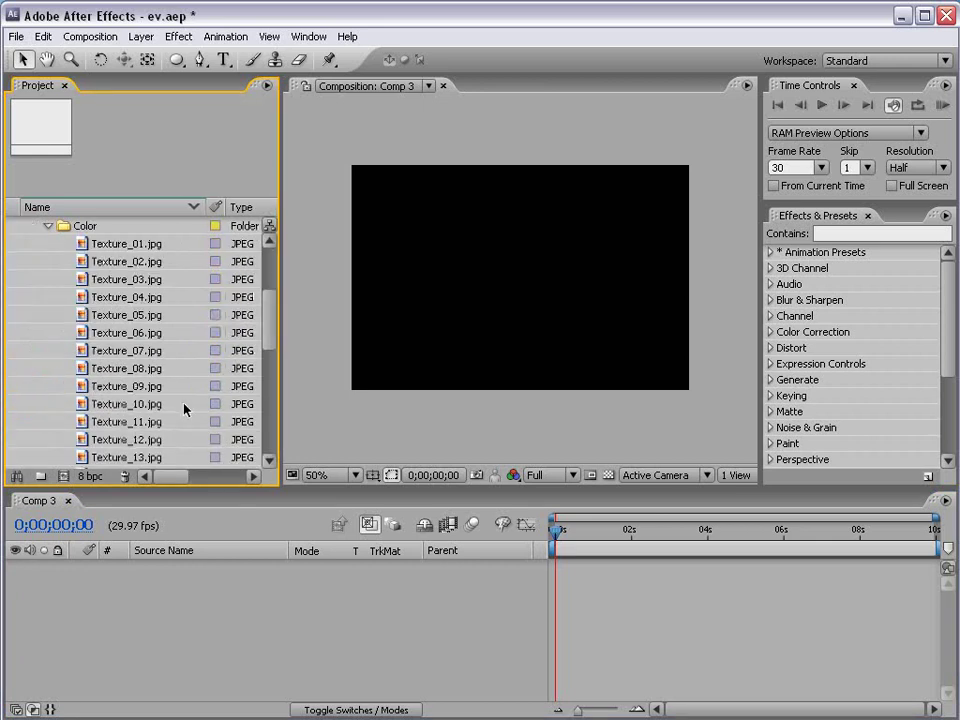
drag(266, 323, 266, 369)
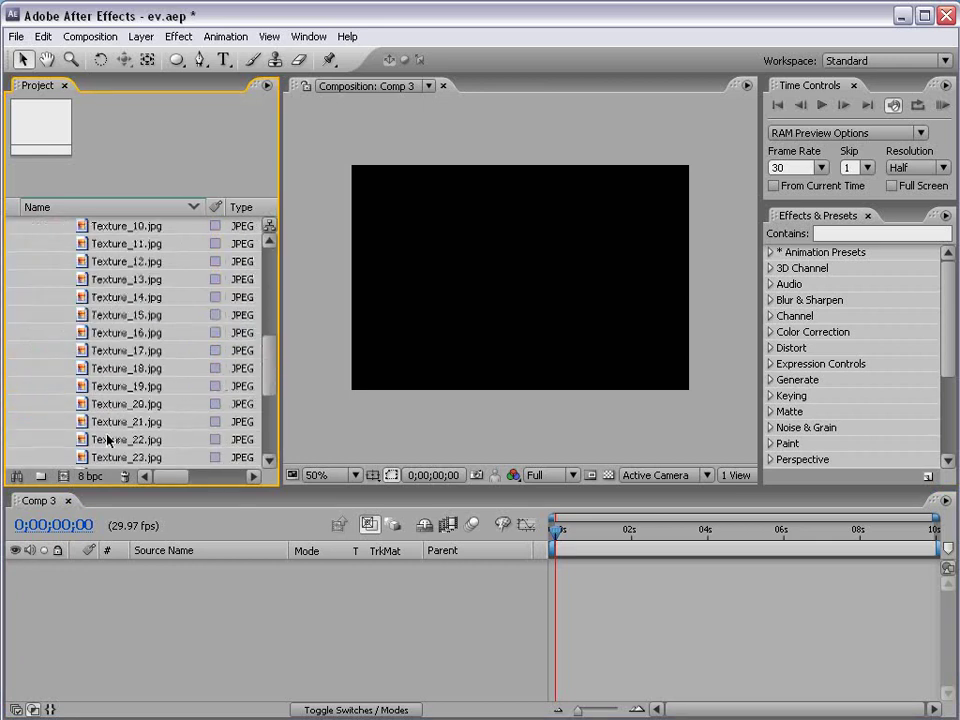
click(158, 439)
drag(158, 442, 516, 294)
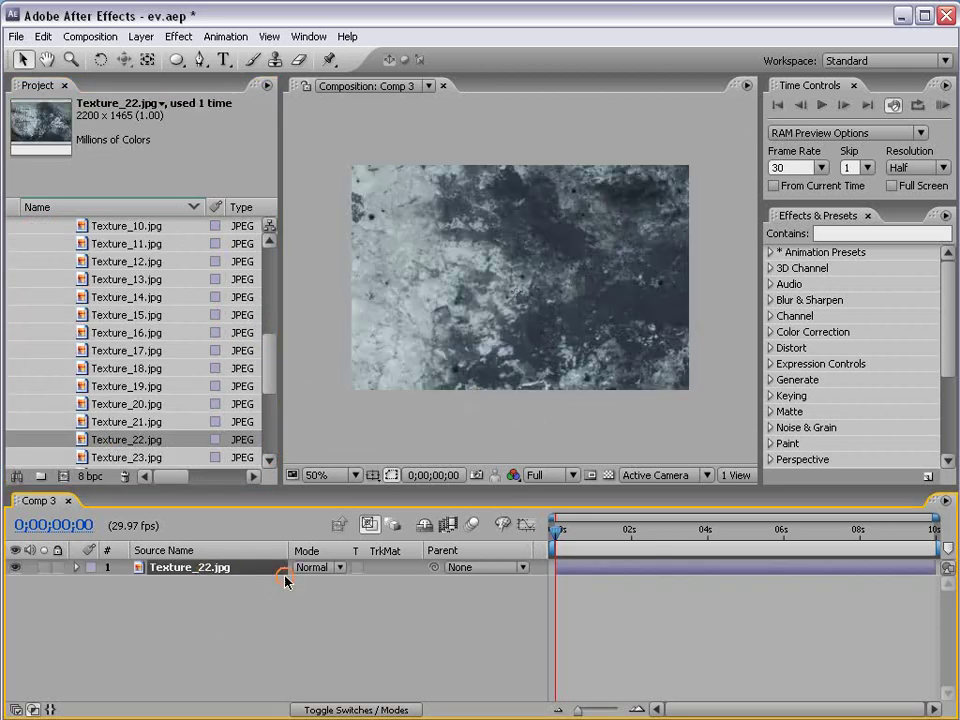
Scale the Texture_22.jpg layer to 46%
key(s)
drag(373, 586, 326, 562)
click(531, 369)
click(589, 609)
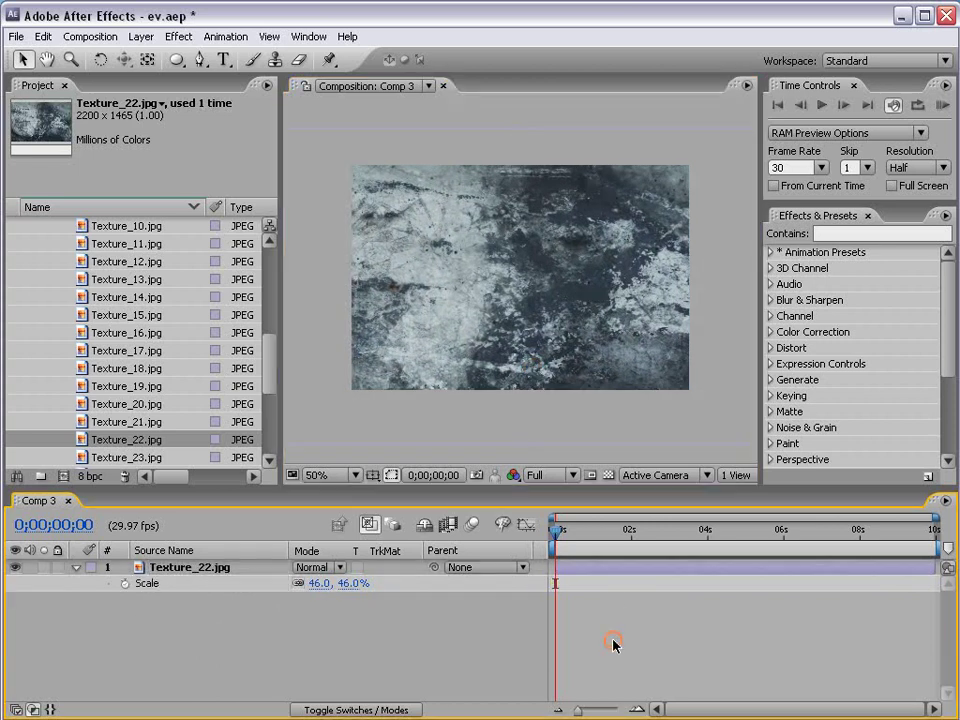
Create a black solid layer above the texture and apply the Ramp effect to it
click(135, 37)
mouse_move(150, 58)
click(431, 70)
click(499, 561)
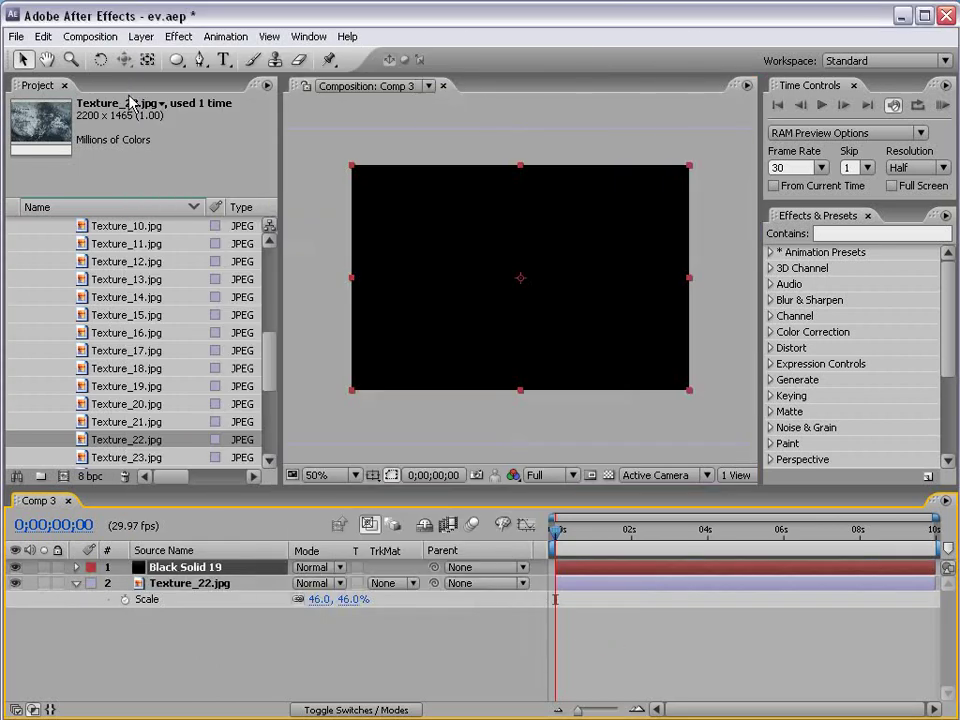
click(178, 37)
mouse_move(152, 226)
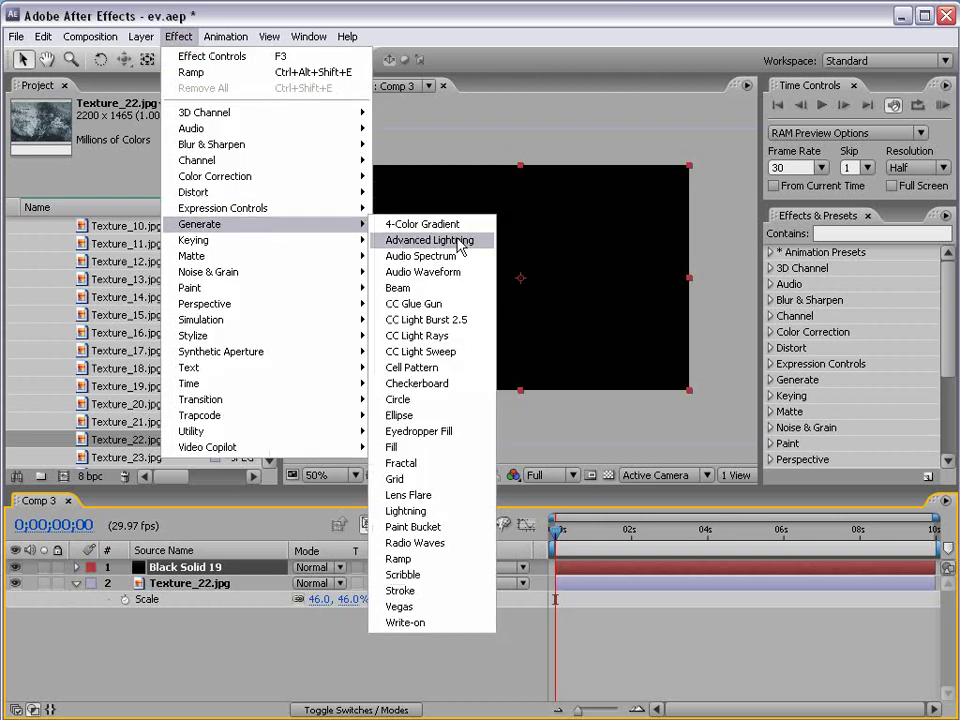
click(399, 558)
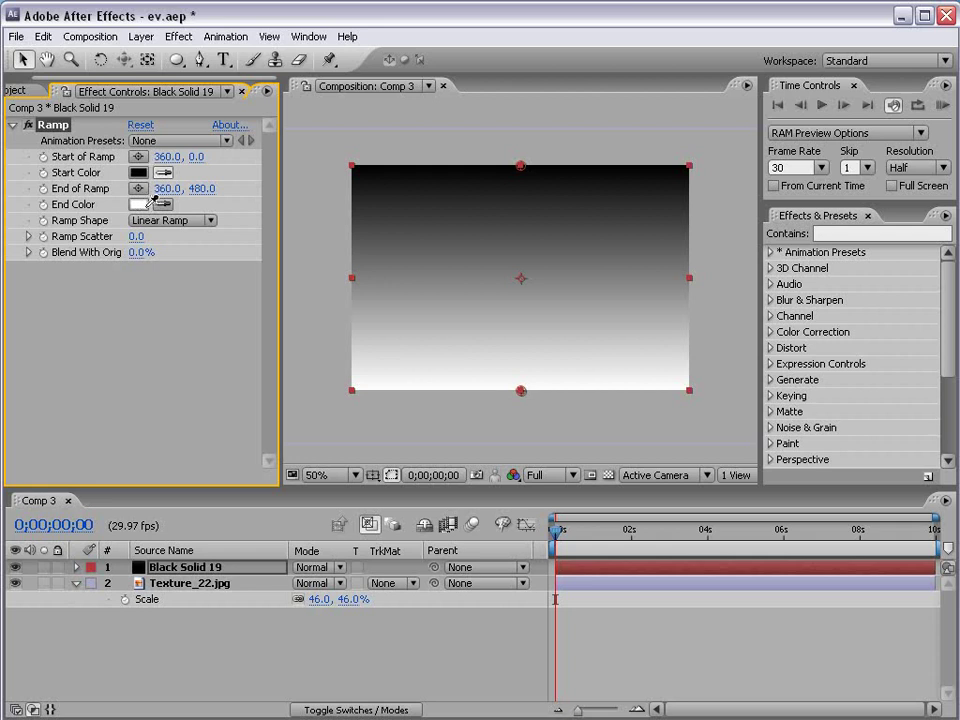
Set the ramp's end color to black and its start color to a dark blue with a 212° hue
click(141, 207)
click(139, 205)
drag(512, 567, 548, 676)
click(755, 440)
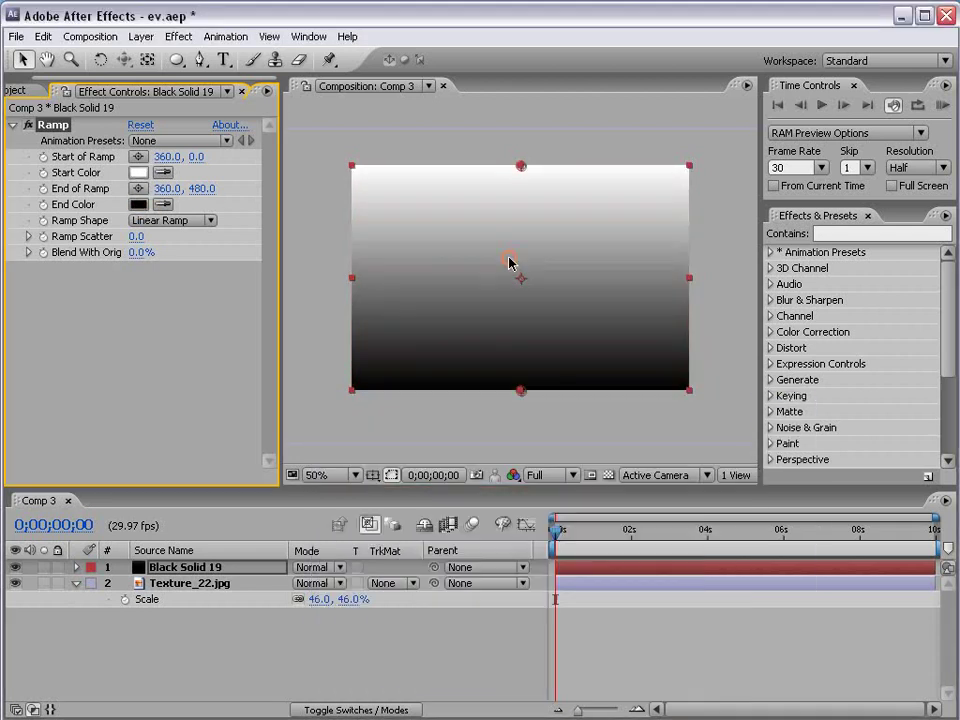
click(140, 173)
click(593, 538)
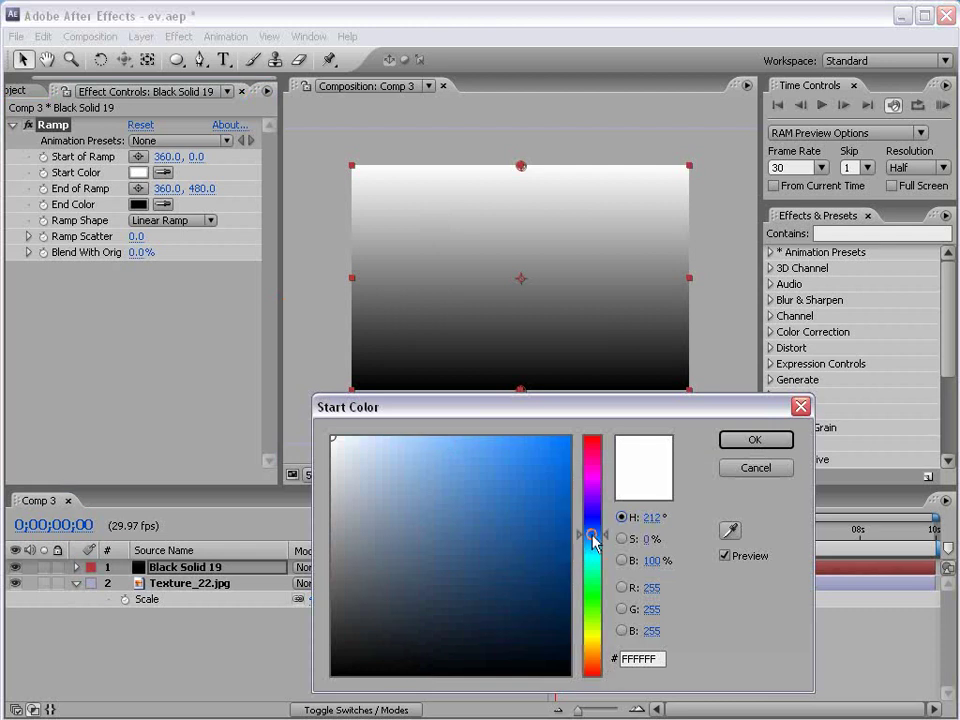
drag(441, 598, 476, 600)
click(755, 440)
Change the ramp shape to radial and move its start point just below the frame's bottom centre
click(170, 220)
click(165, 240)
drag(521, 165, 542, 446)
scroll(520, 386, down, 1)
key(period)
key(period)
key(comma)
Move the ramp solid below Texture_22.jpg and blend the texture over it with Soft Light mode
drag(152, 573, 199, 612)
click(186, 567)
click(312, 567)
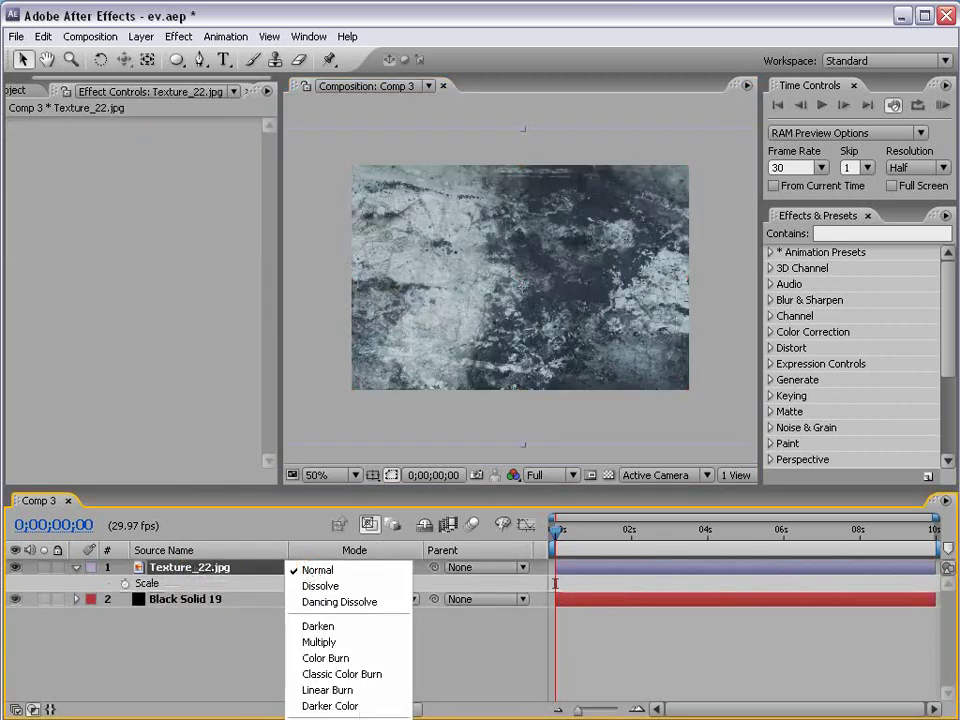
click(330, 719)
click(320, 568)
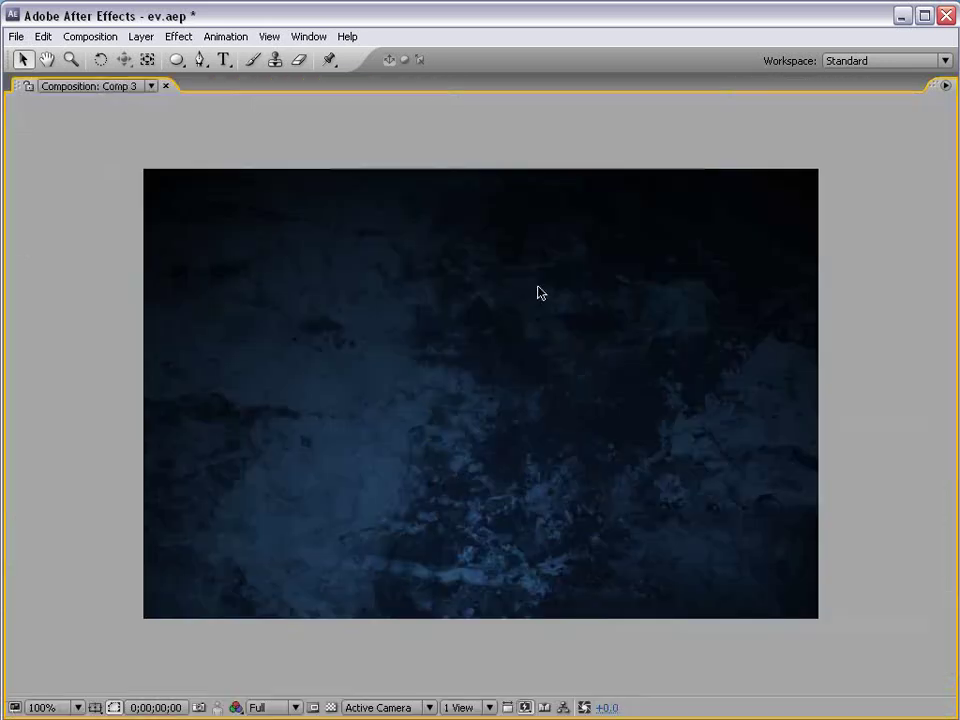
key(grave)
click(326, 566)
click(359, 584)
key(grave)
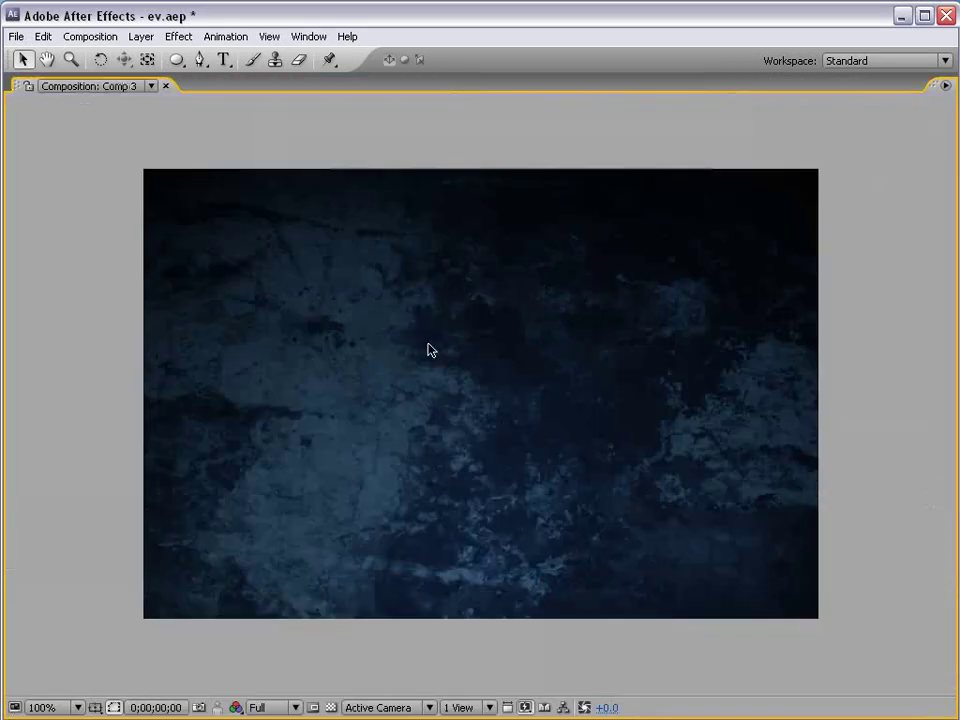
key(grave)
click(658, 658)
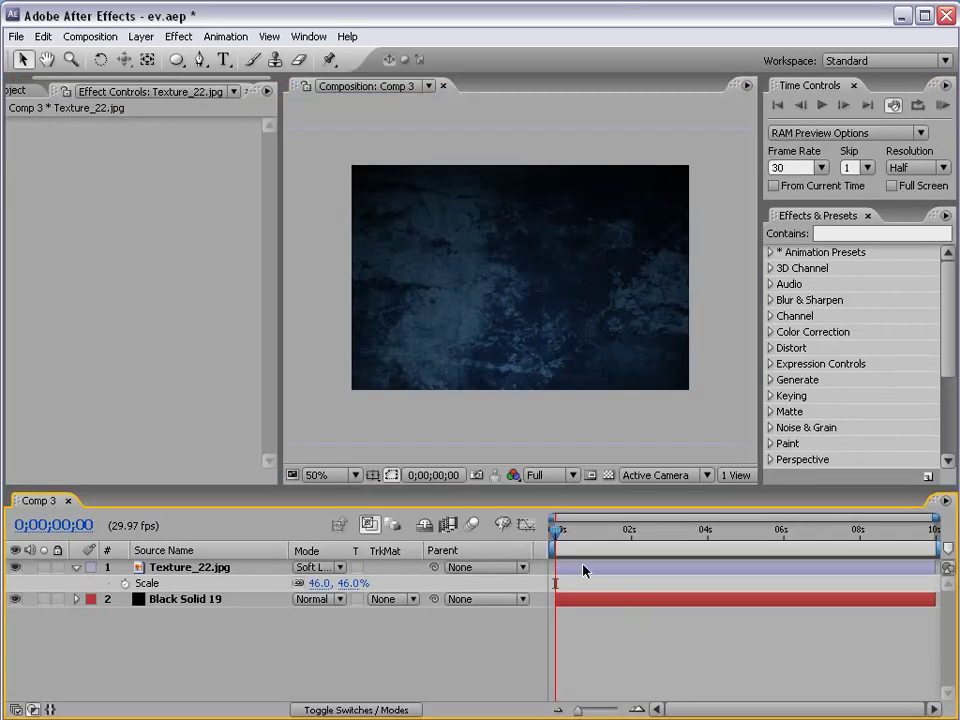
click(78, 567)
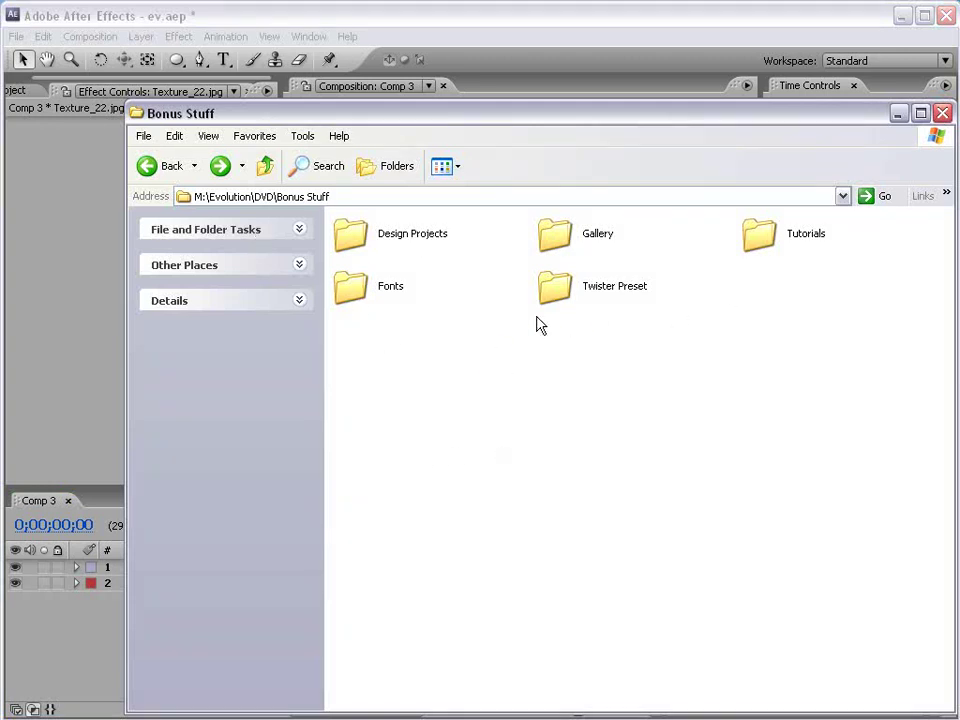
Switch to the Bonus Stuff folder window and examine the language versions inside Twister Preset, then return to After Effects
click(583, 288)
double_click(583, 288)
click(351, 240)
drag(591, 118, 528, 84)
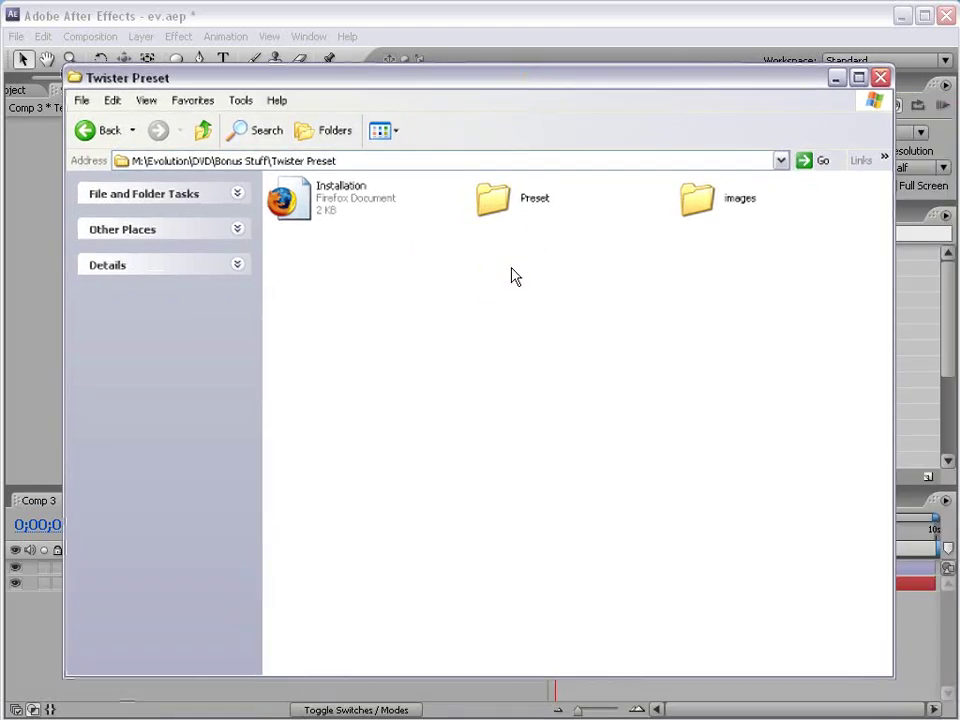
double_click(495, 205)
click(311, 204)
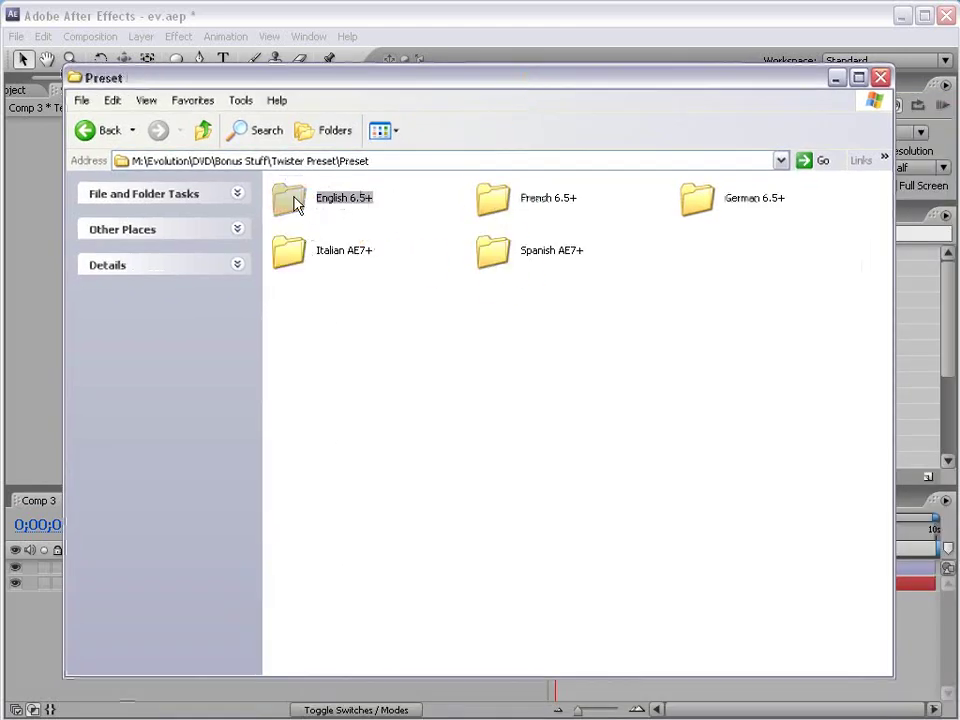
double_click(292, 200)
click(300, 202)
click(358, 268)
key(BackSpace)
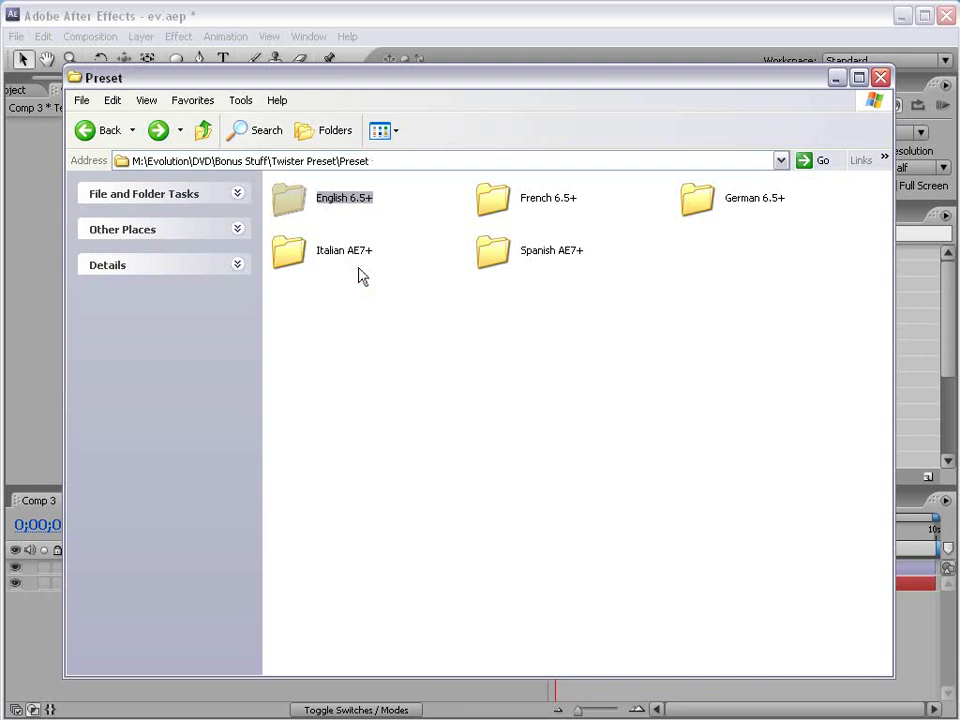
click(517, 355)
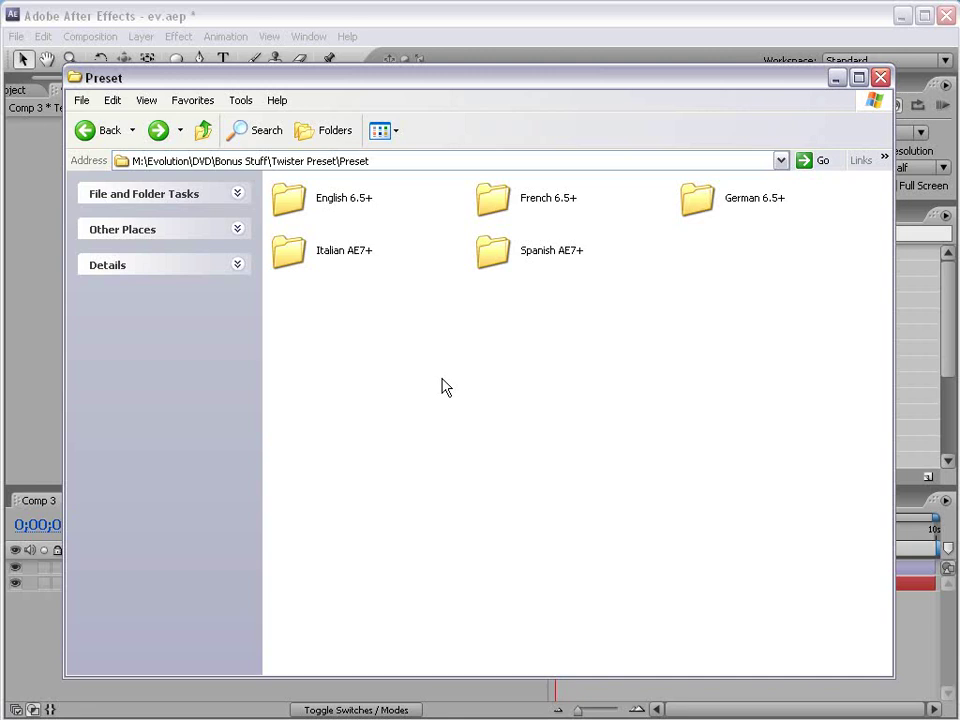
click(414, 19)
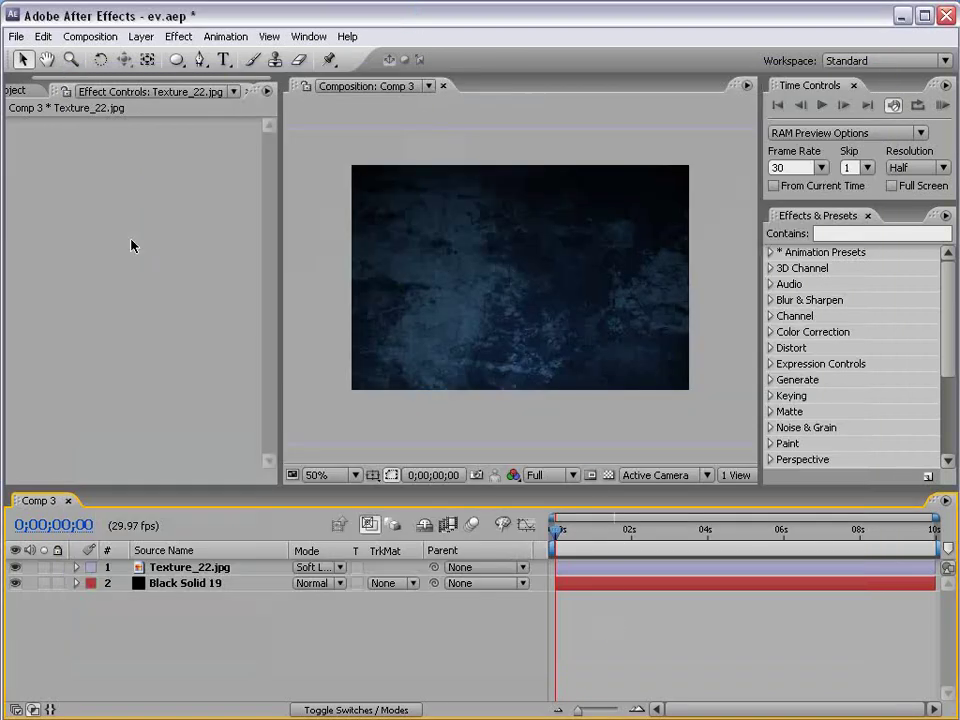
Add Flourish_08.mov from the Flourishes folder to Comp 3 as the top layer, near the frame's centre
click(14, 90)
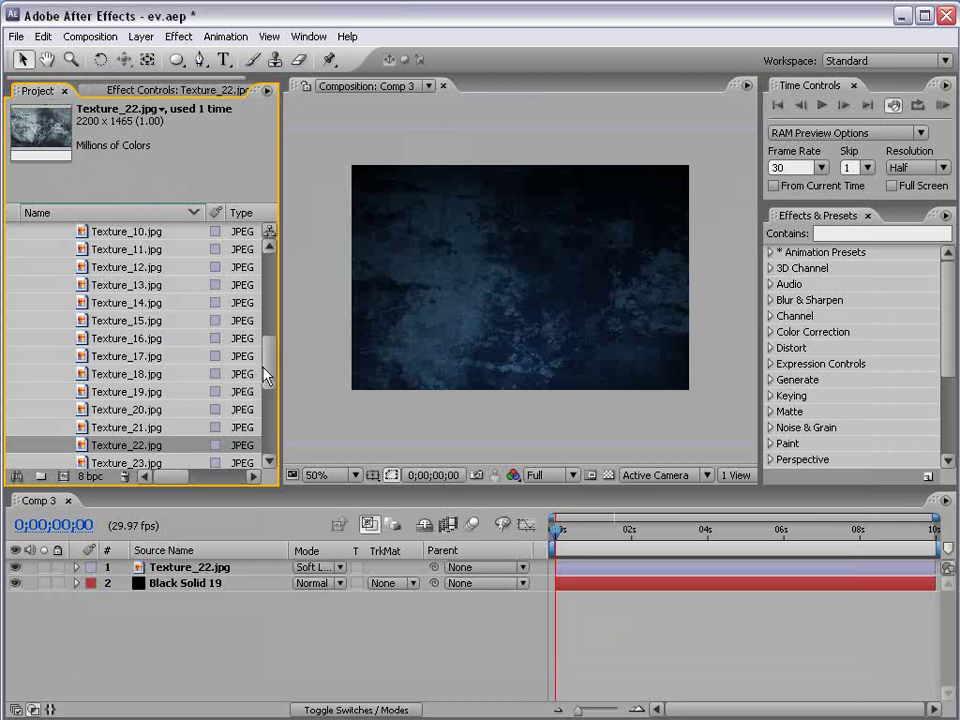
scroll(268, 373, up, 6)
click(33, 374)
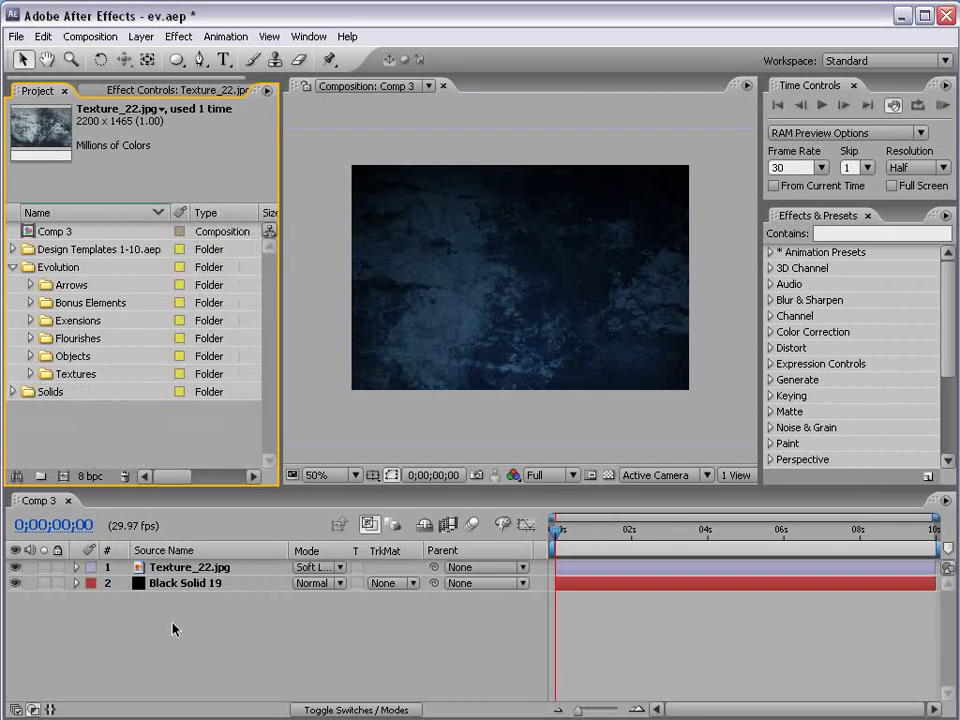
click(176, 626)
click(31, 338)
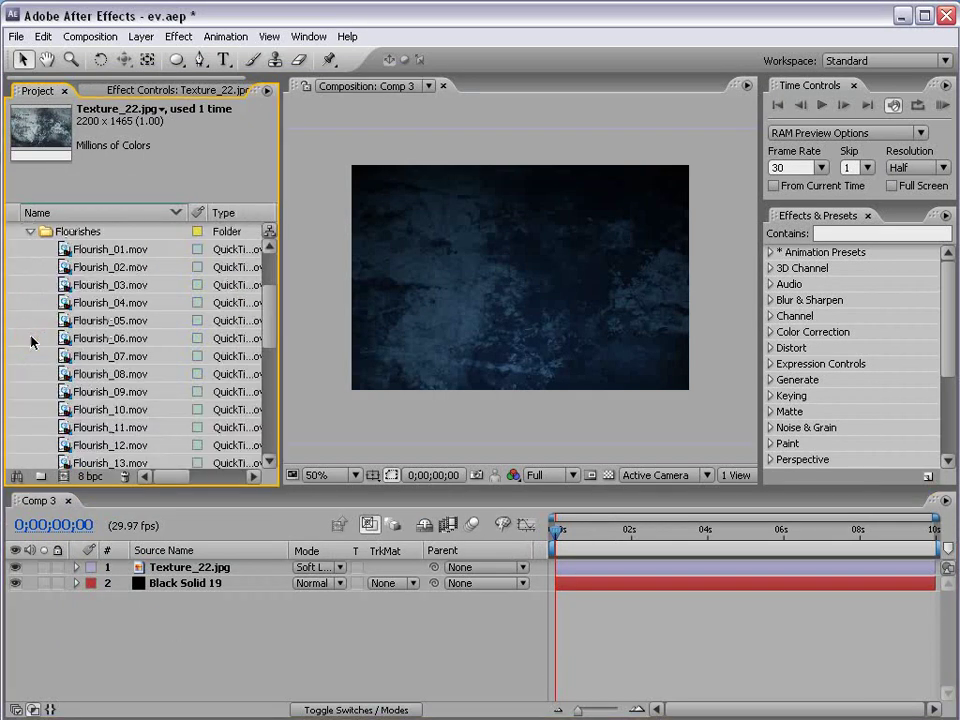
click(96, 374)
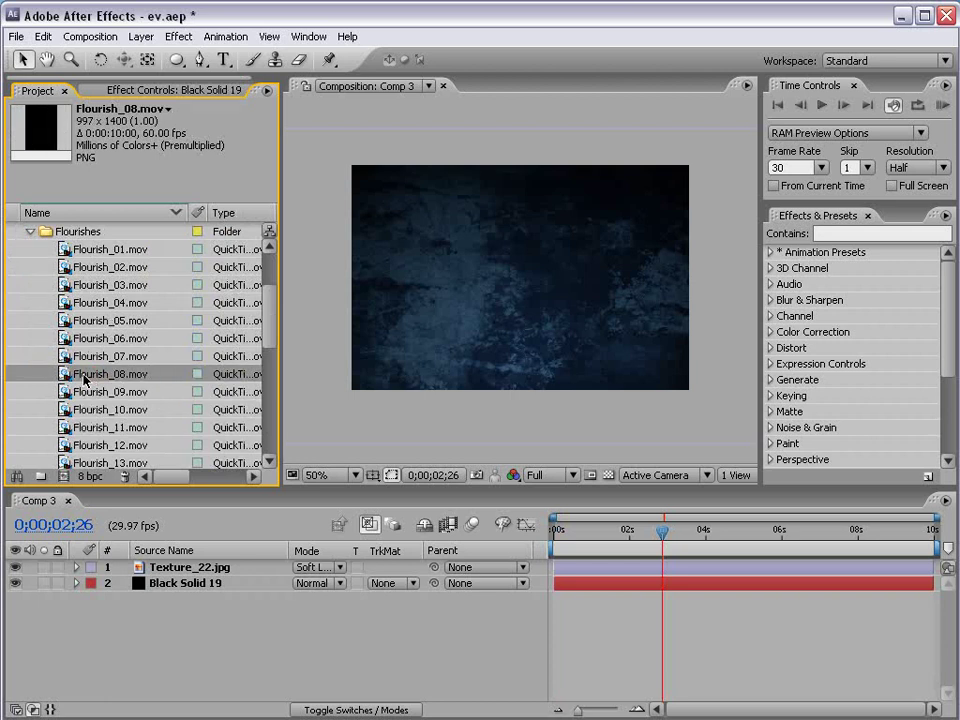
drag(85, 378, 529, 294)
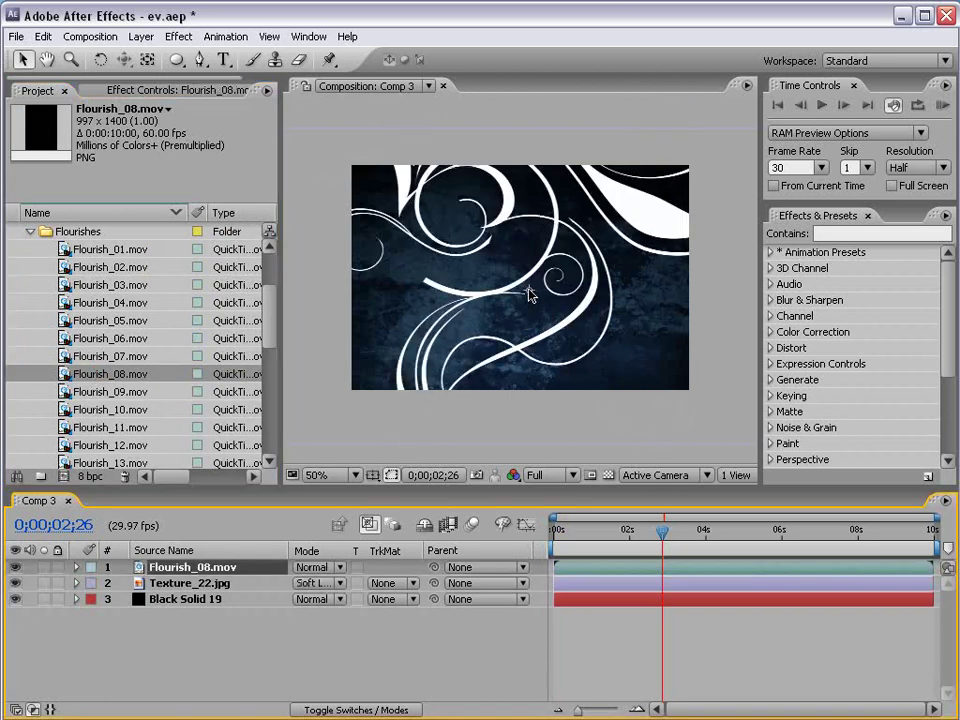
Scale the Flourish_08.mov layer to 32% and scrub its animation to 0;00;04;04
key(s)
drag(322, 582, 288, 583)
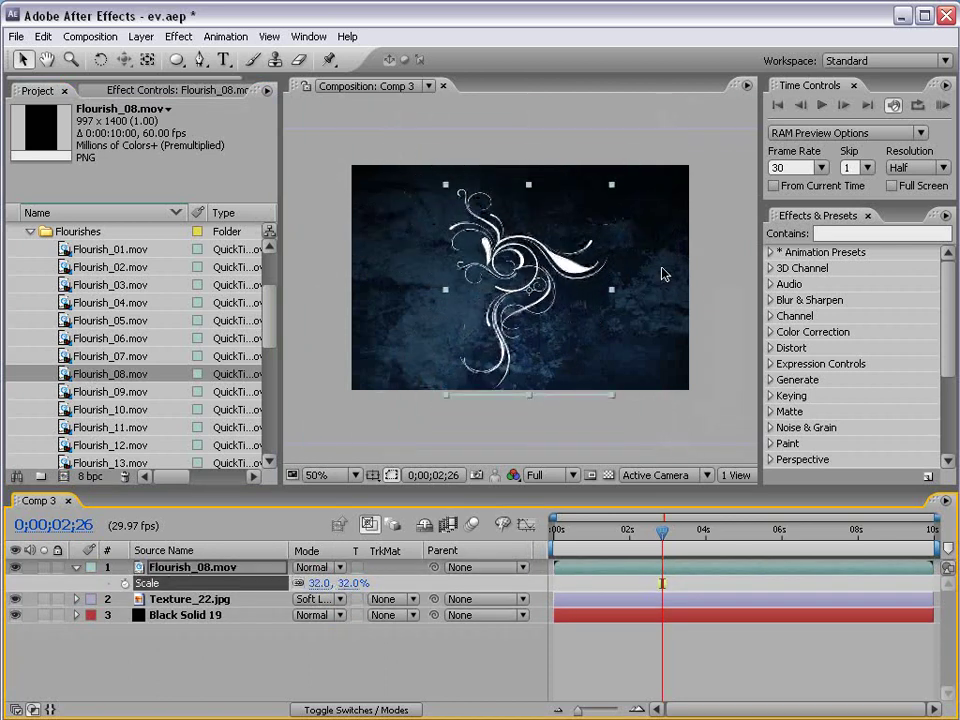
click(562, 344)
drag(557, 528, 710, 555)
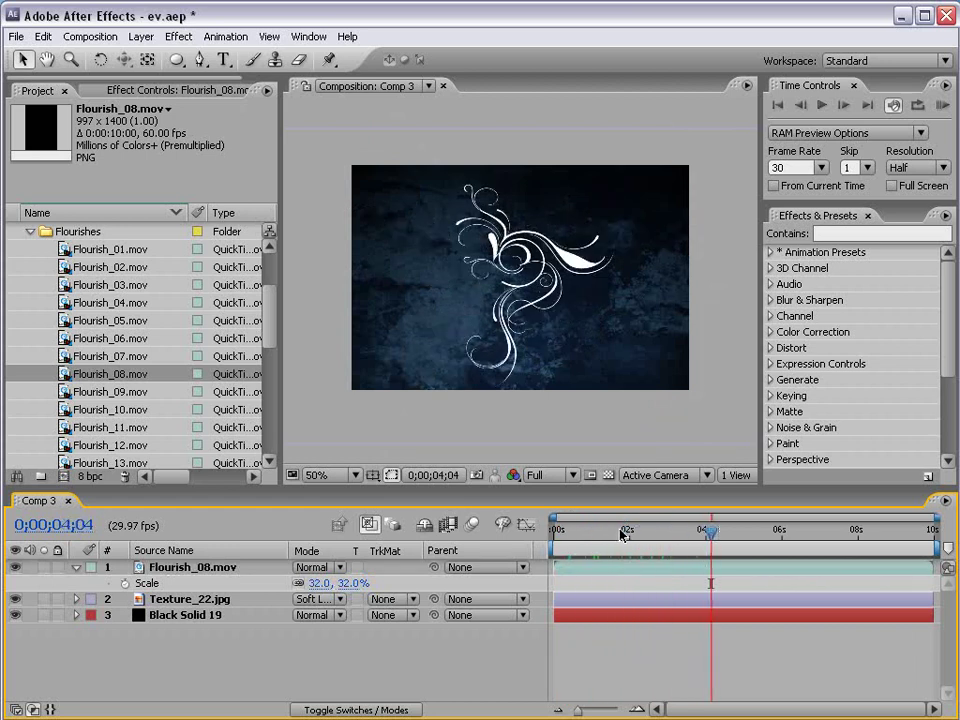
Duplicate the flourish layer and mirror the copy by unlinking its scale and setting the horizontal value to -32%
click(602, 563)
key(ctrl+d)
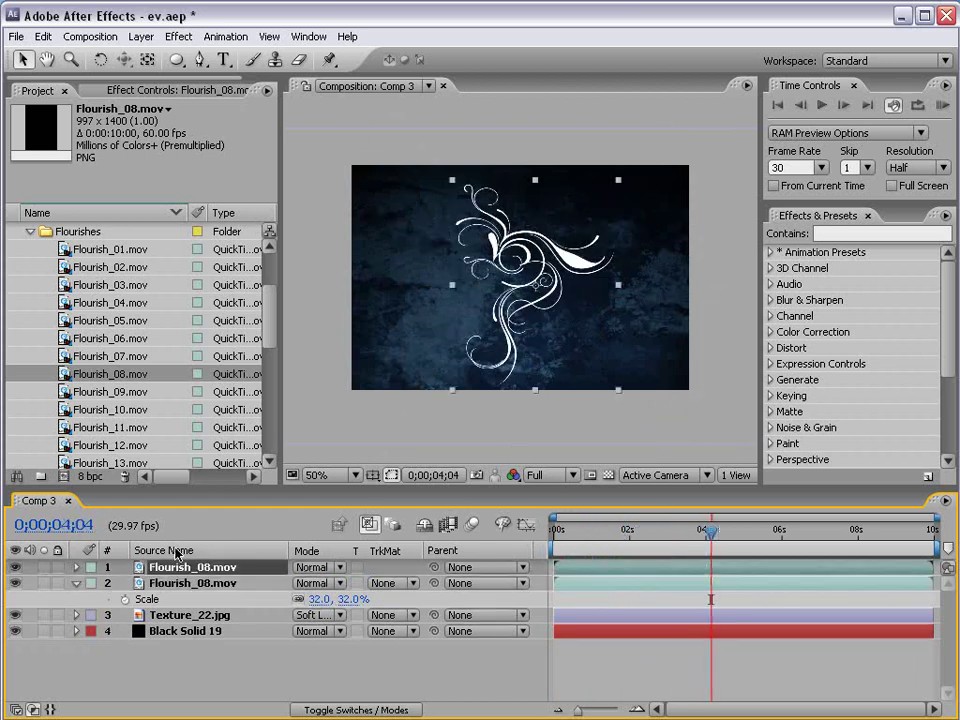
key(s)
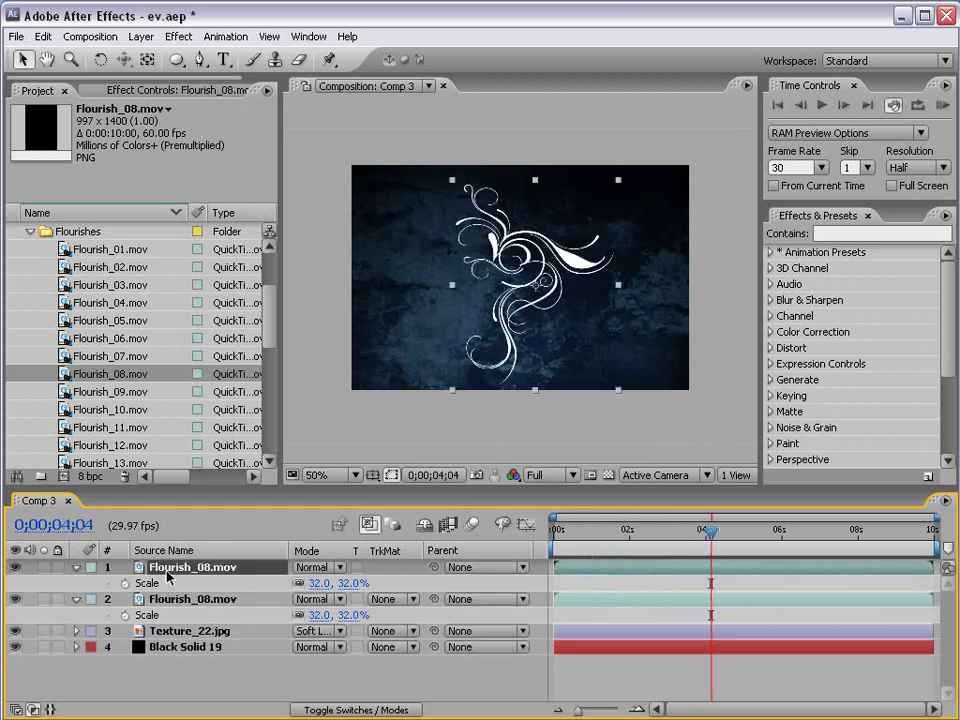
click(318, 583)
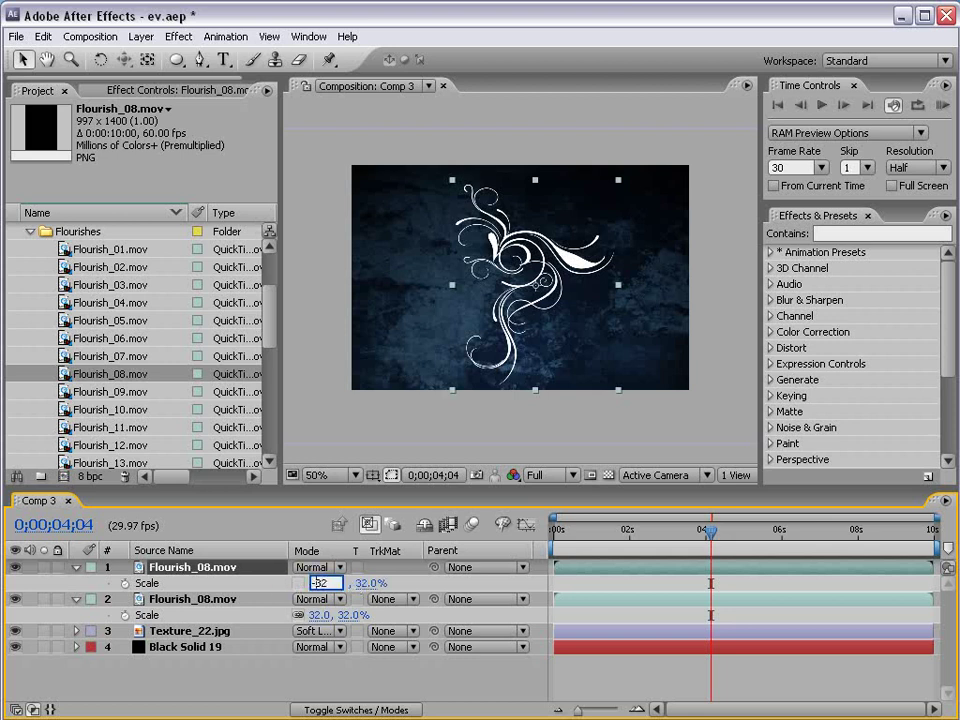
key(Return)
Try the mirrored flourish in different positions against the original, and delete the copy
drag(575, 311, 487, 313)
key(grave)
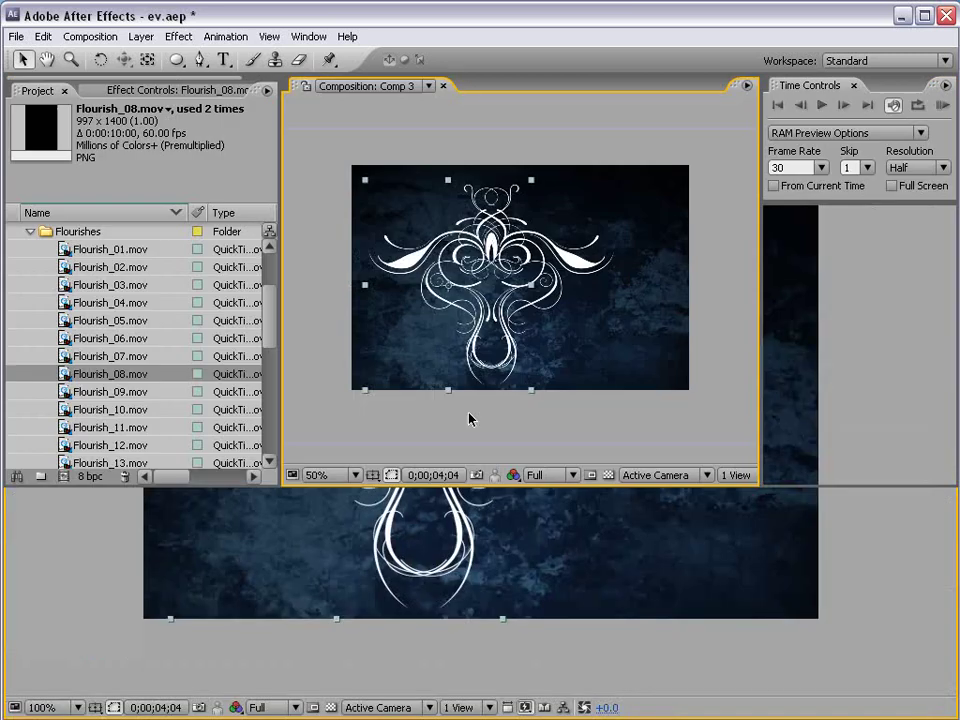
key(grave)
drag(496, 313, 599, 337)
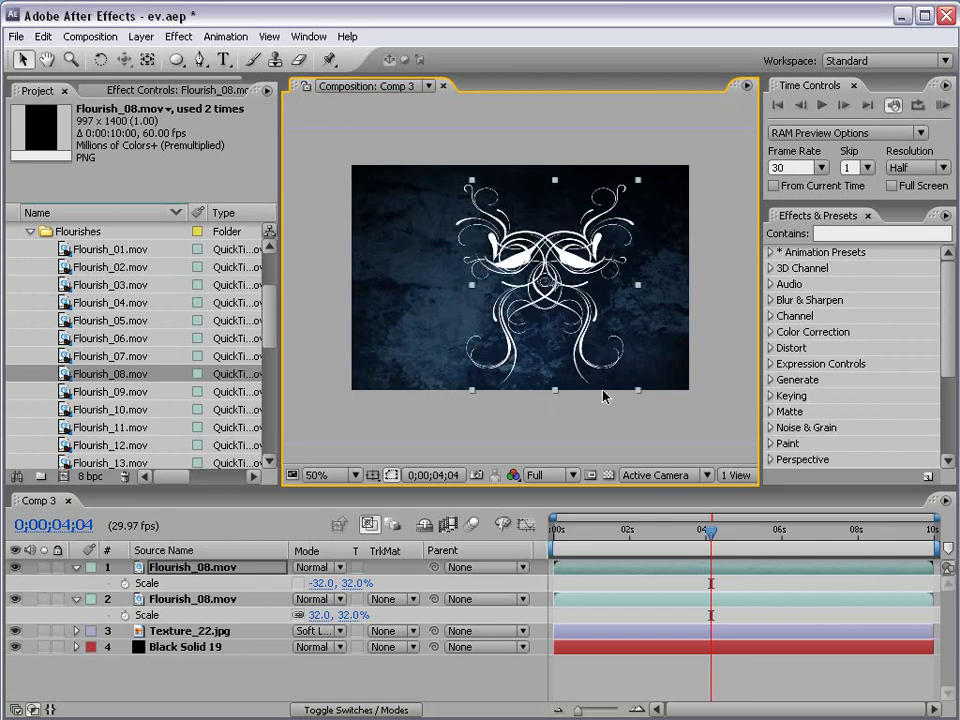
key(Delete)
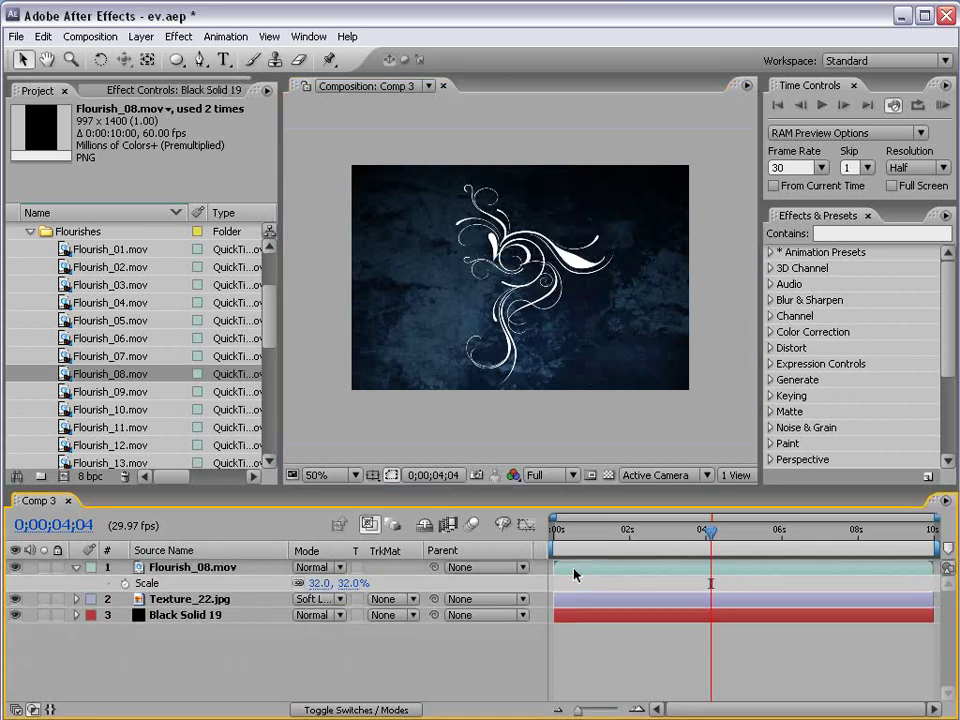
Expand the __-EvolutioN-__ folder of the animation presets and widen the presets list until both full preset names are readable
click(770, 253)
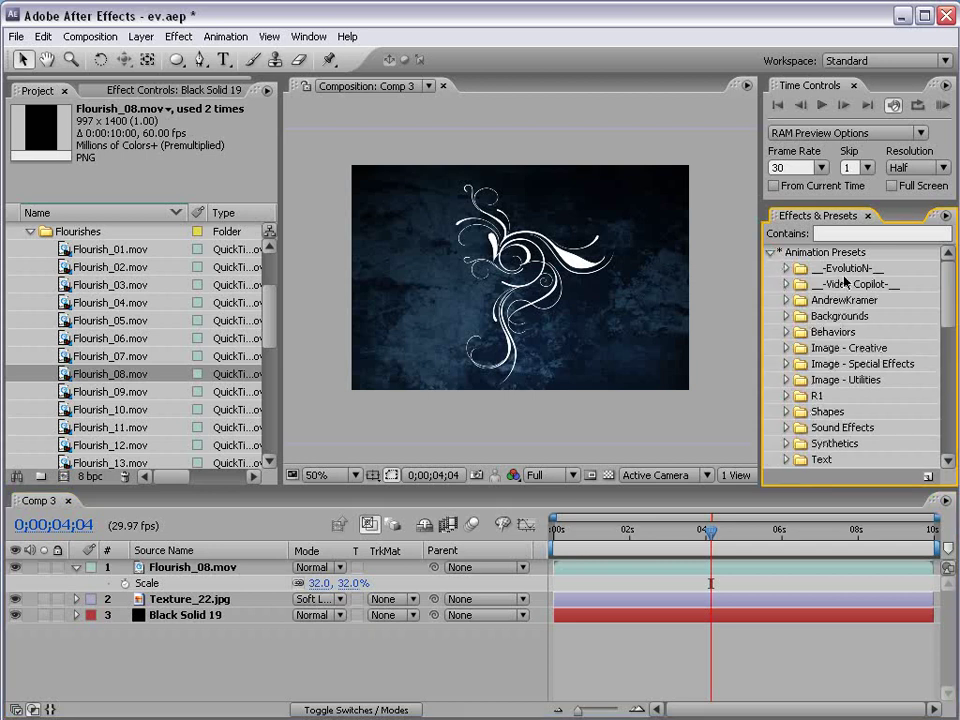
click(786, 268)
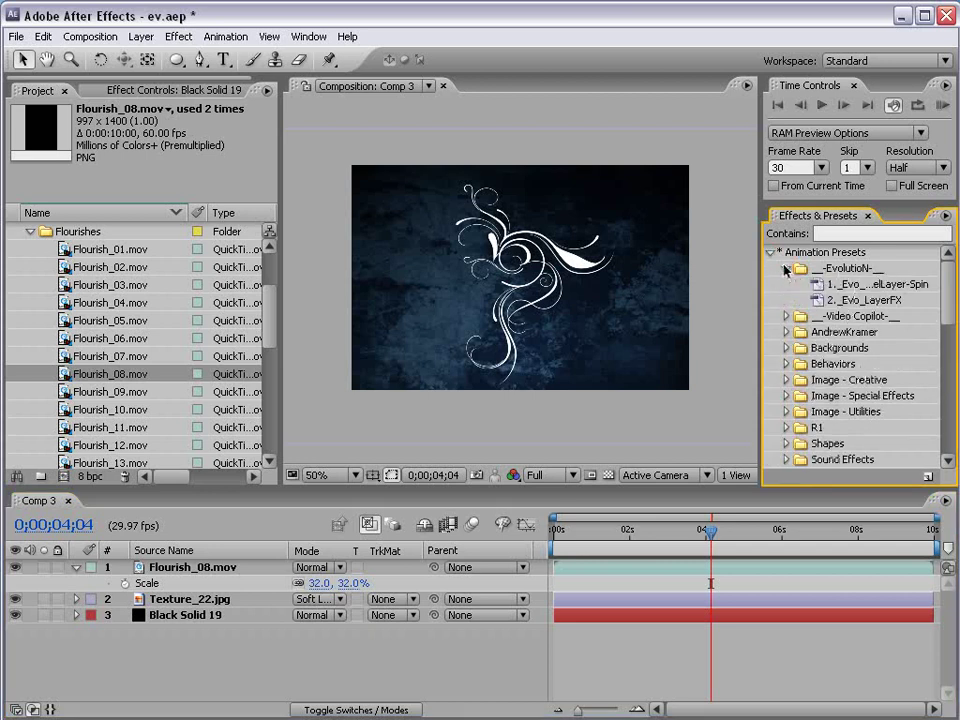
click(856, 288)
click(858, 298)
drag(762, 313, 713, 310)
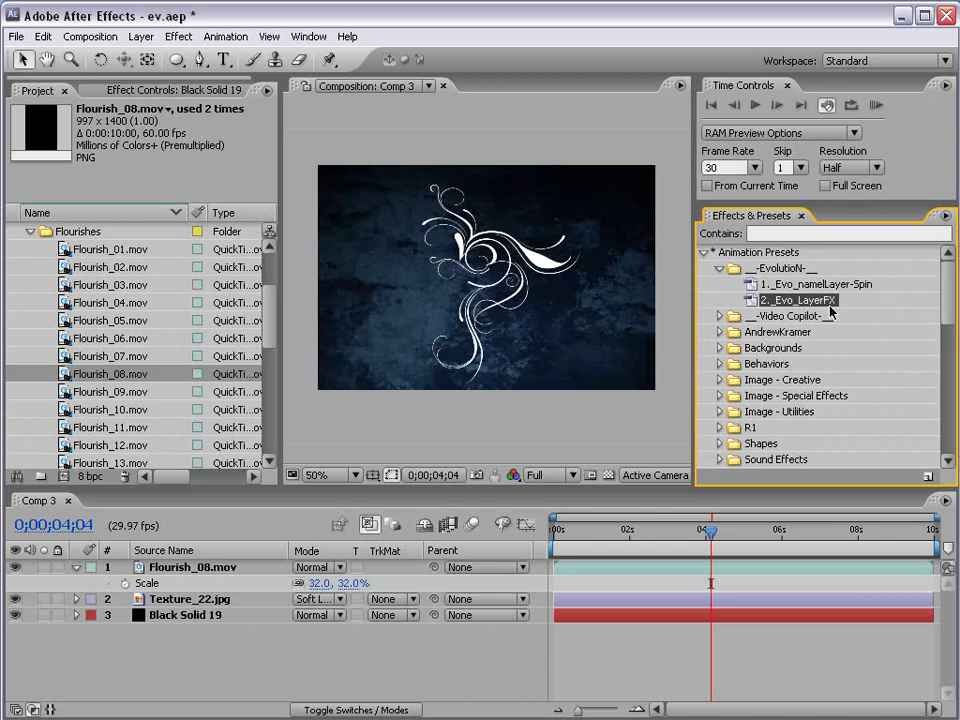
Add a new null object to Comp 3 as the top layer
click(735, 654)
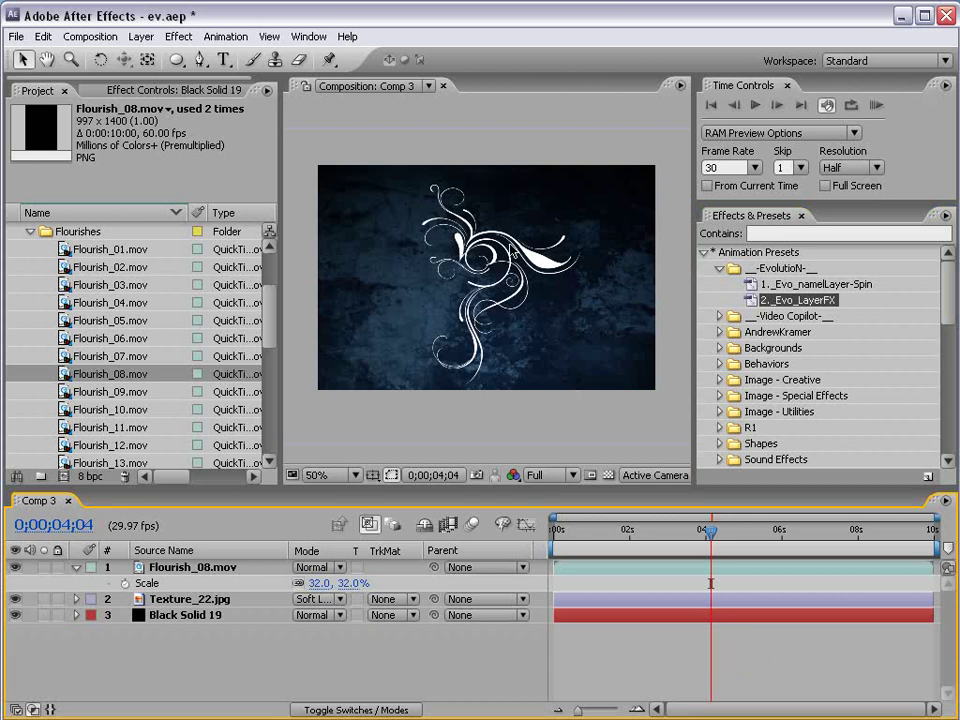
click(141, 37)
mouse_move(125, 58)
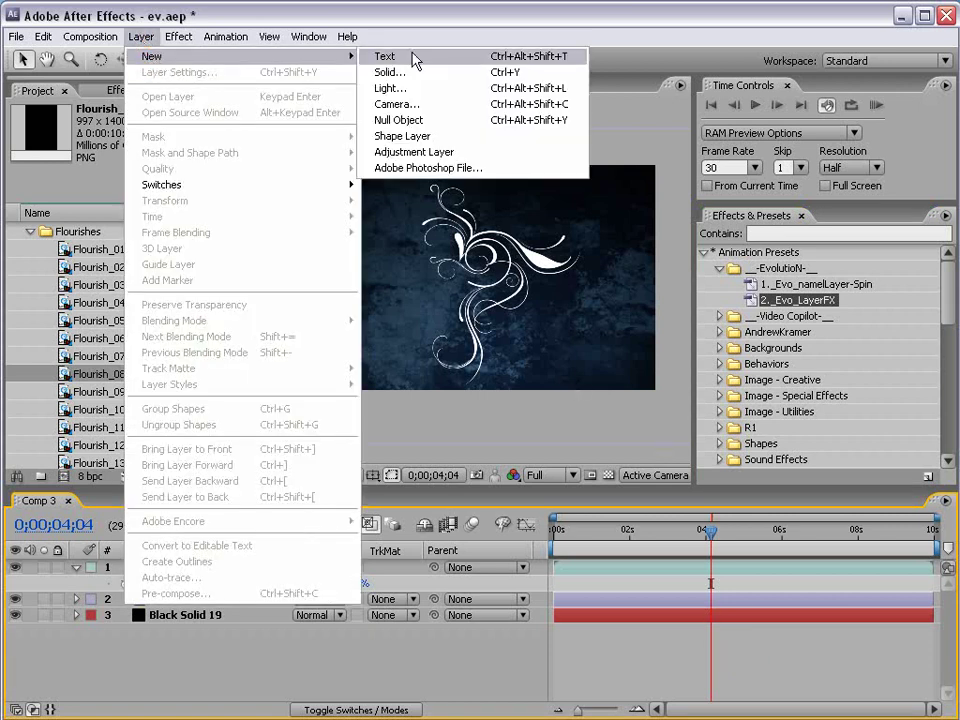
click(398, 121)
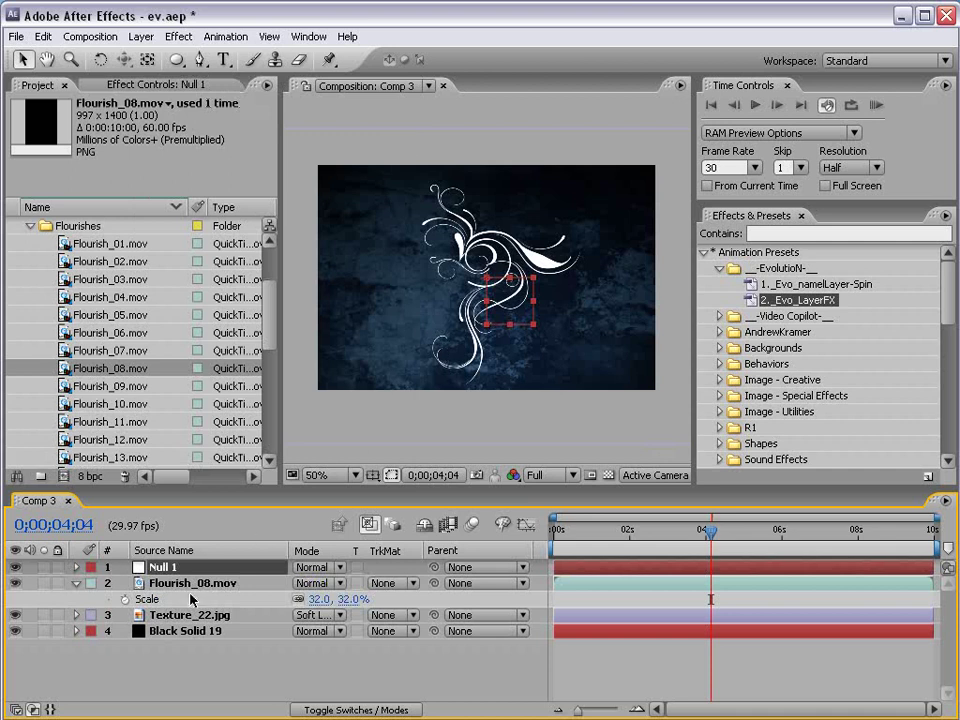
click(500, 302)
mouse_move(500, 302)
mouse_down()
mouse_move(496, 273)
mouse_move(496, 319)
mouse_up()
key(ctrl+z)
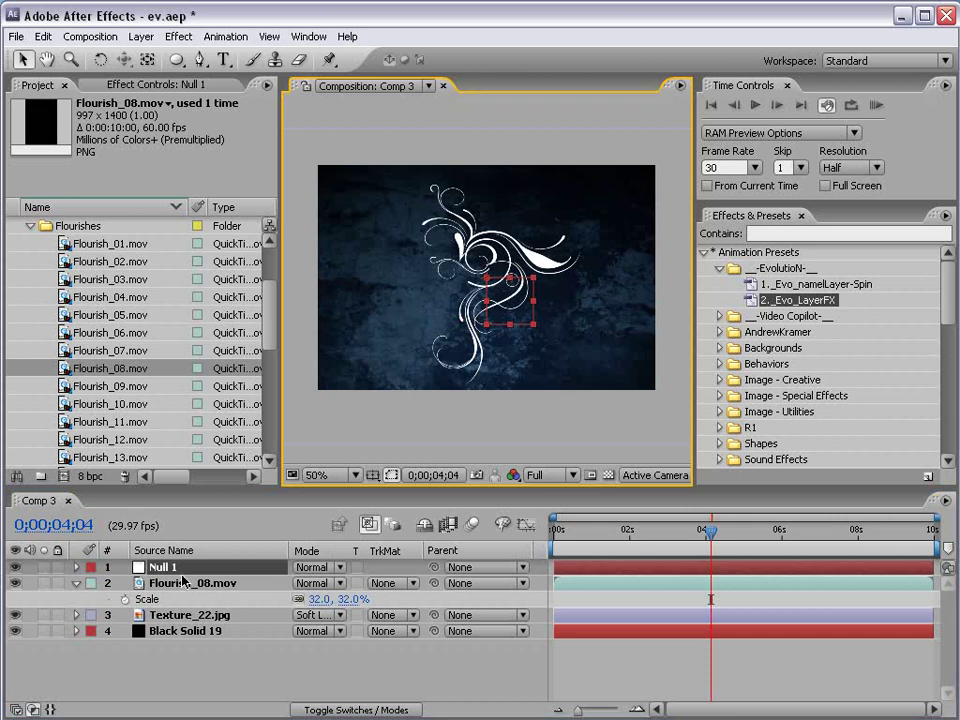
Parent the Flourish_08.mov layer to the null object and rename the null Spin
click(434, 587)
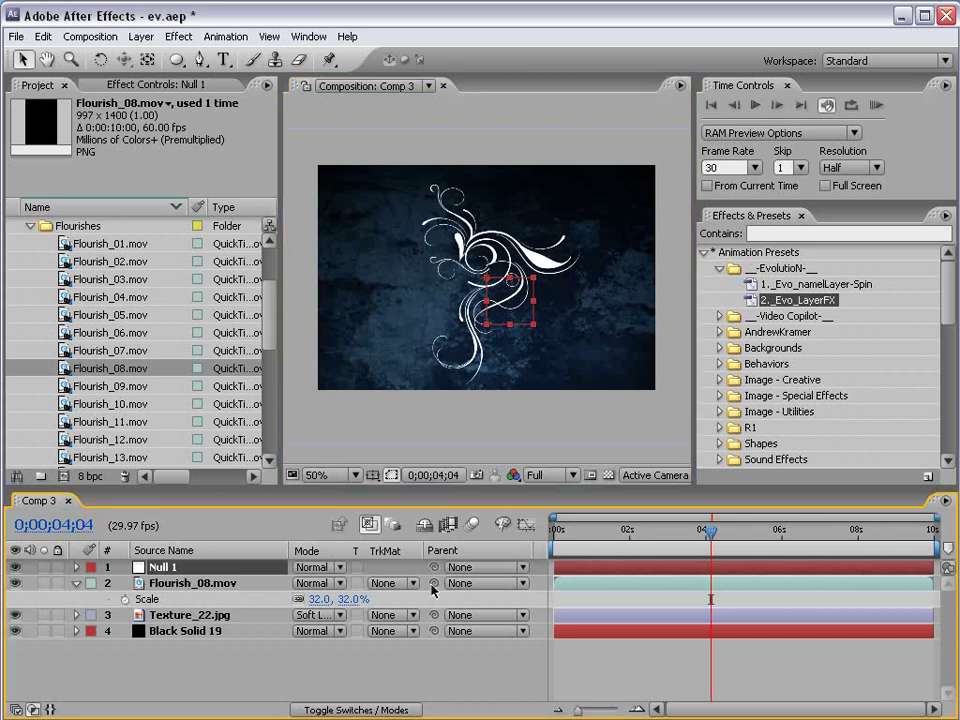
drag(432, 588, 178, 568)
key(Return)
text(Spin)
key(Return)
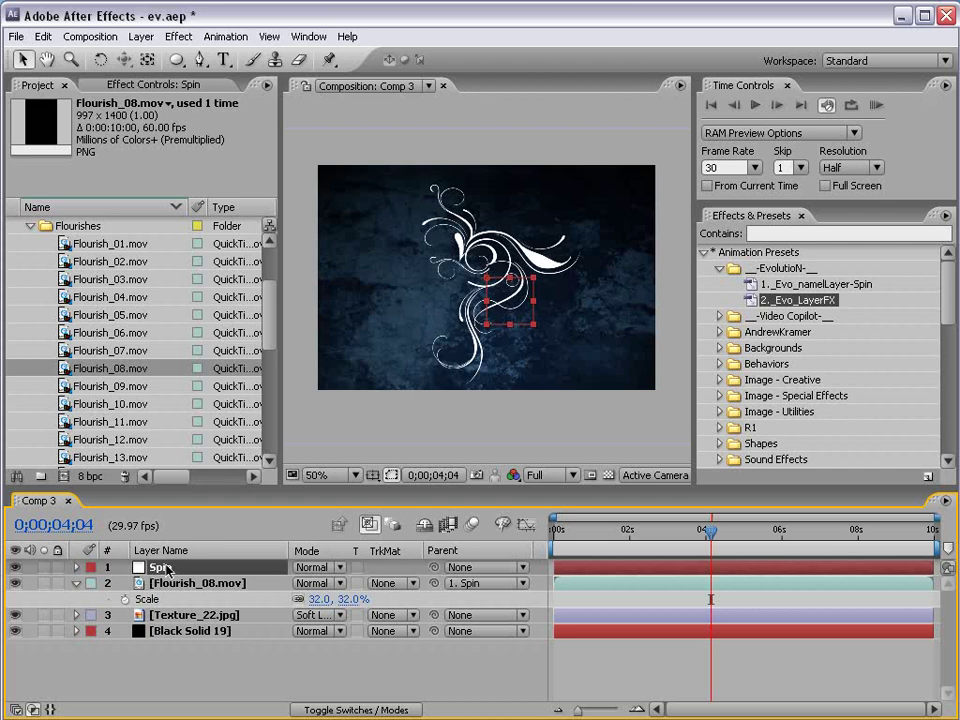
Apply the Evolution spin preset, number 1 in the __-EvolutioN-__ folder, to the Spin null layer
click(760, 285)
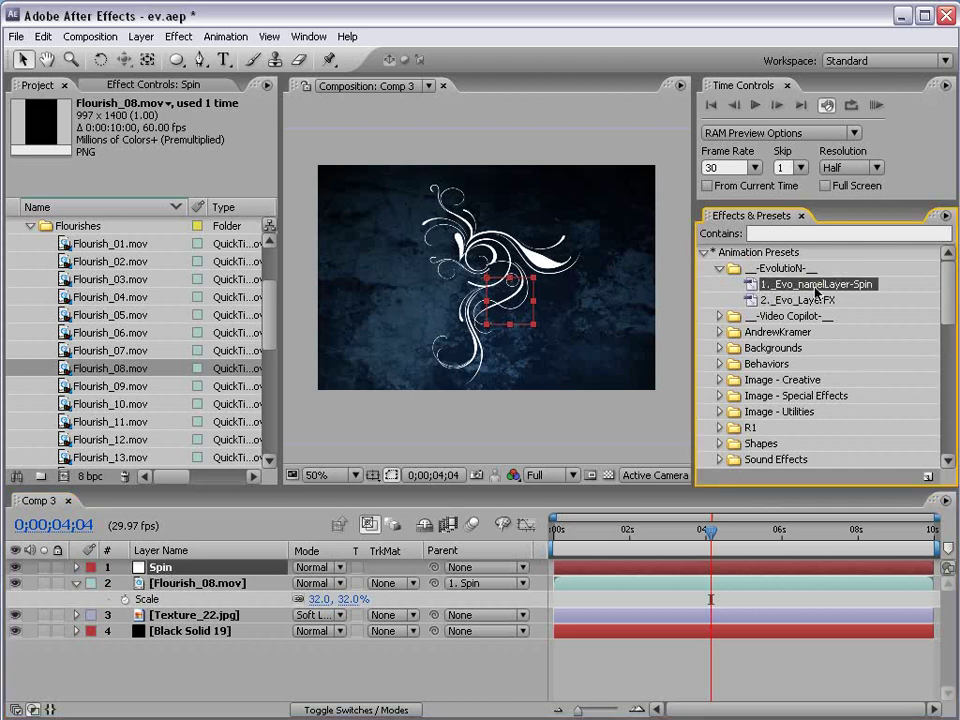
drag(818, 291, 166, 572)
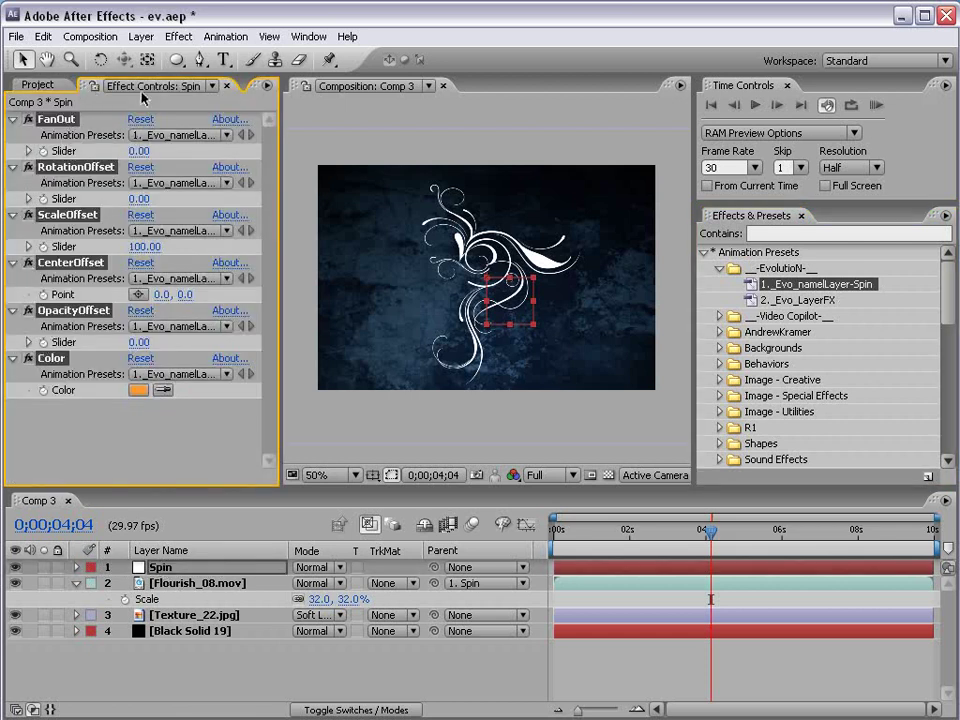
click(632, 666)
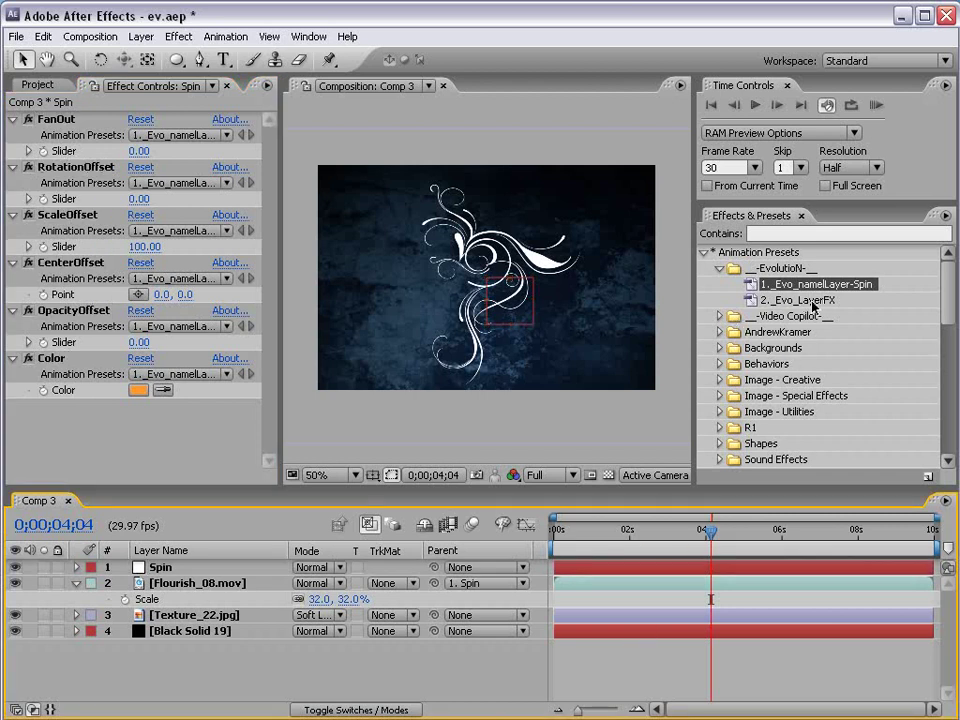
Apply the 2._Evo_LayerFX preset to the Flourish_08.mov layer and move that layer above the Spin null
drag(810, 300, 616, 584)
click(574, 673)
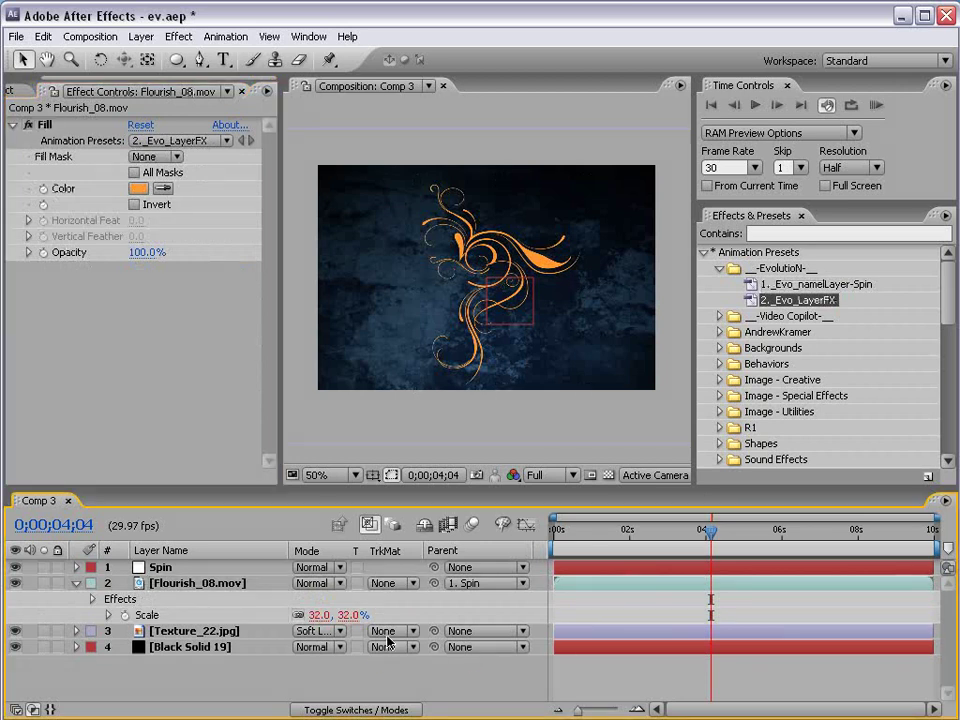
drag(193, 582, 170, 566)
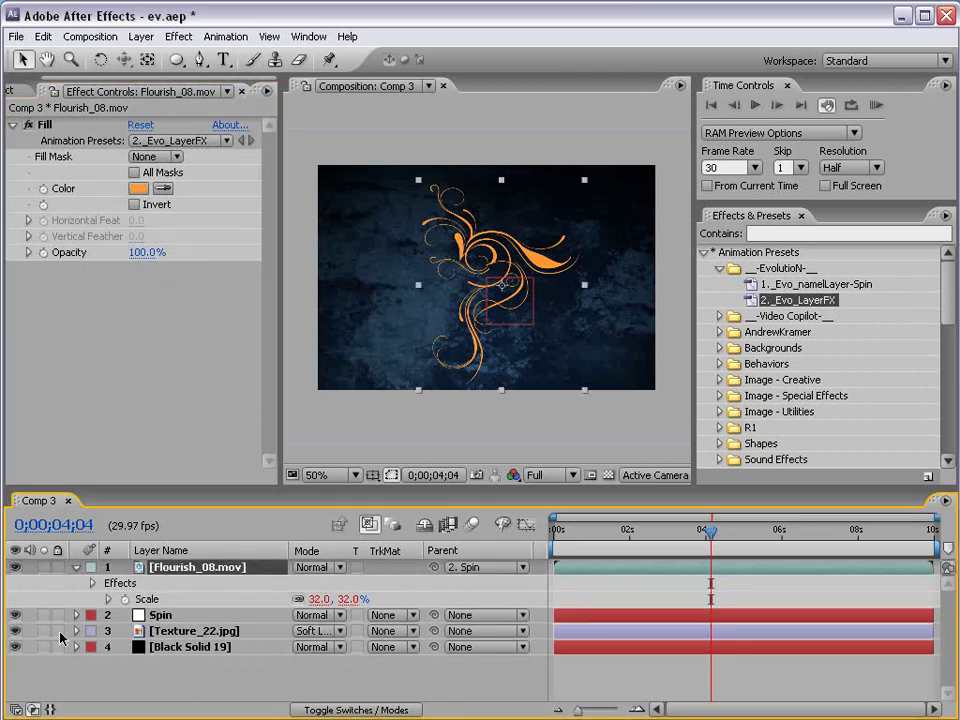
Lock the Texture_22.jpg and Black Solid 19 layers, and check the composition briefly at full-panel size
drag(58, 632, 58, 647)
key(grave)
key(slash)
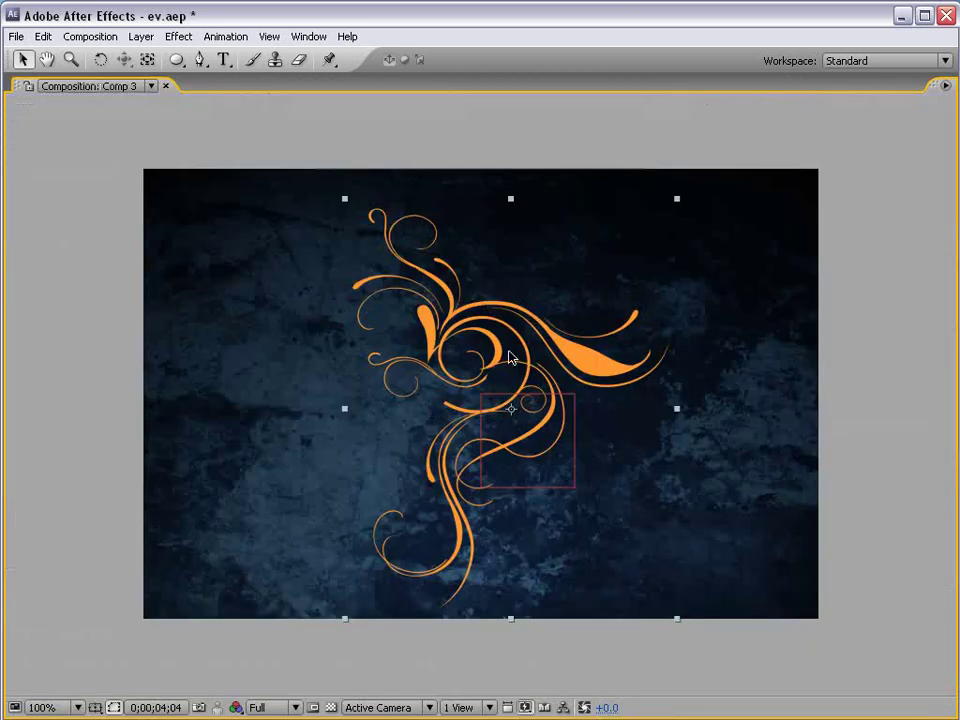
key(grave)
key(comma)
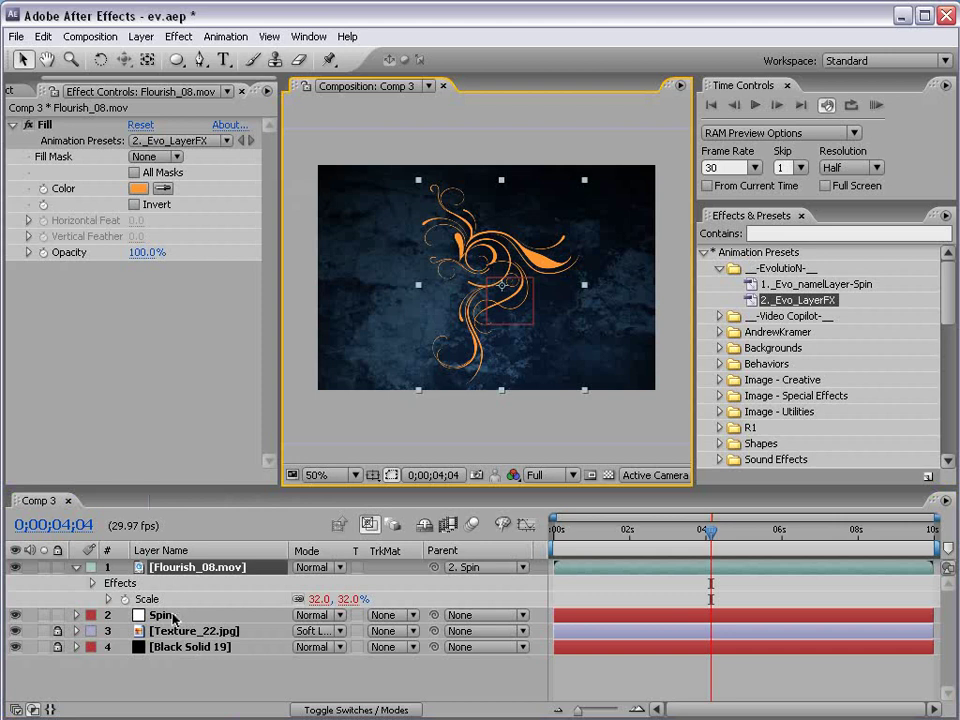
Change the Color control on the Spin null to a light blue
click(174, 619)
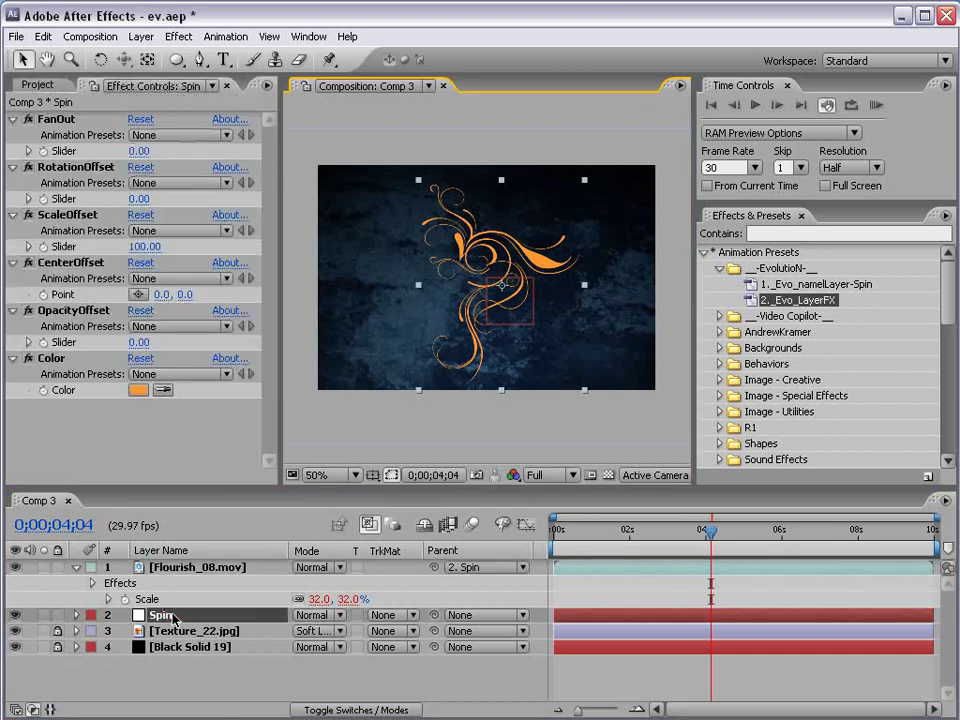
click(138, 390)
click(593, 548)
key(Return)
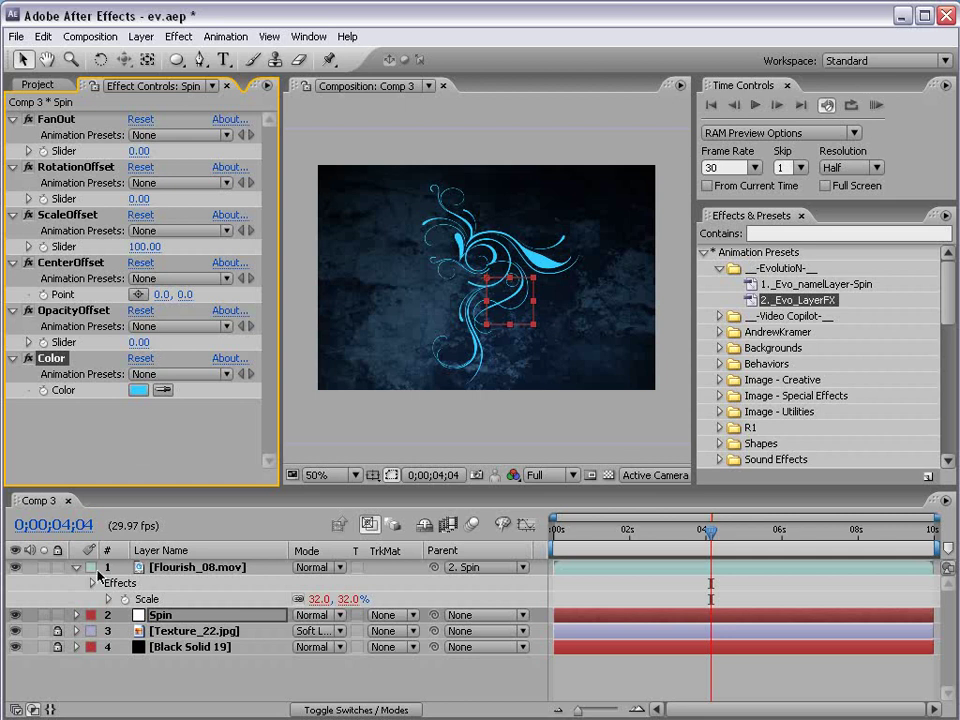
click(170, 578)
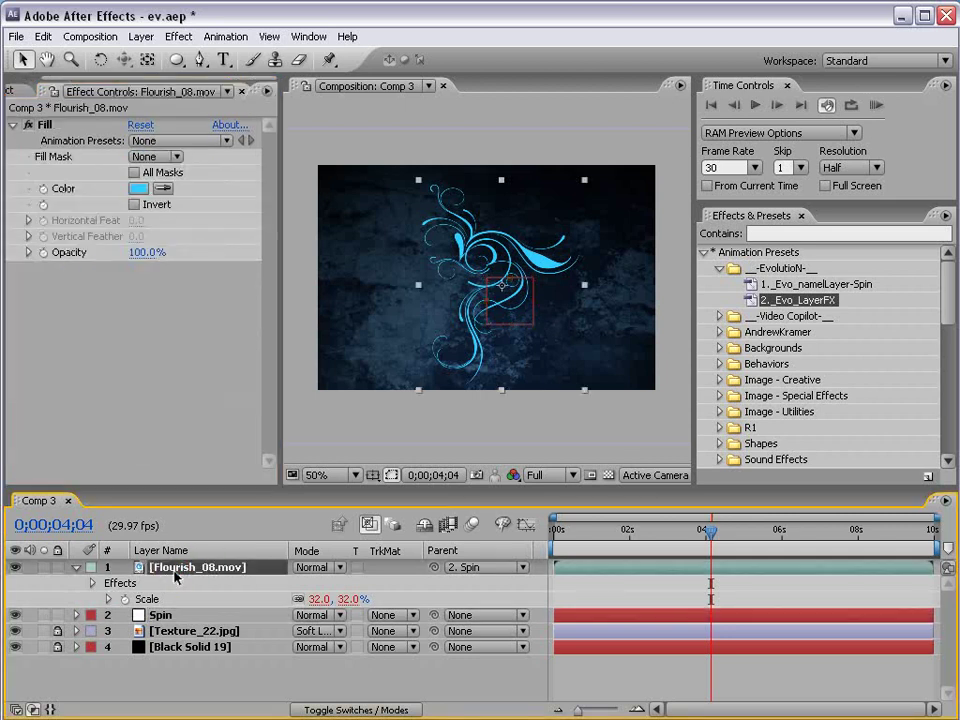
click(43, 36)
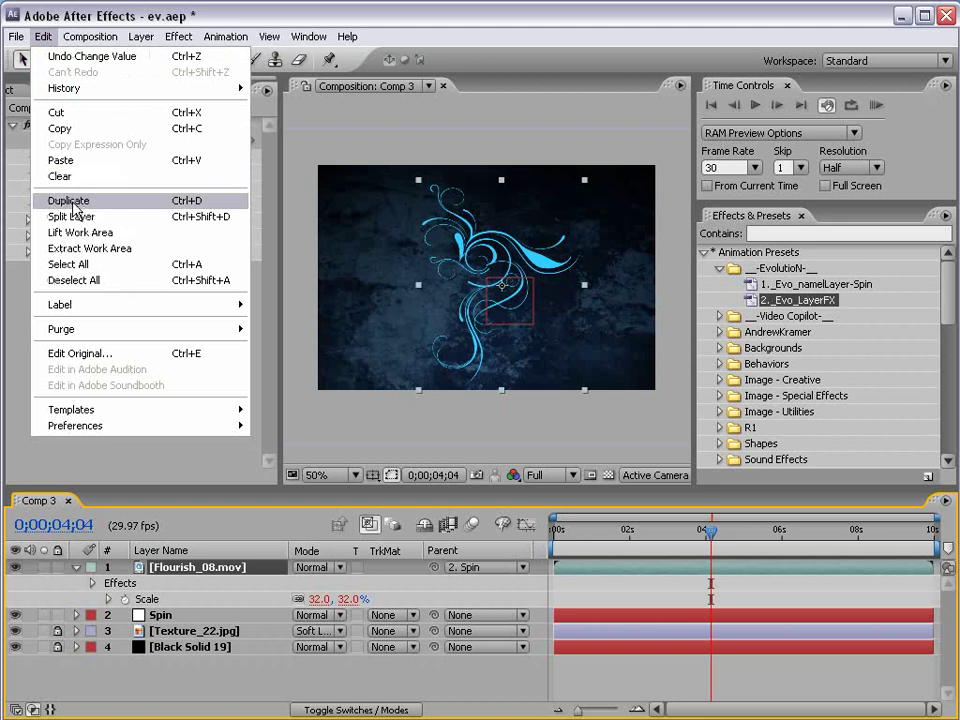
click(74, 205)
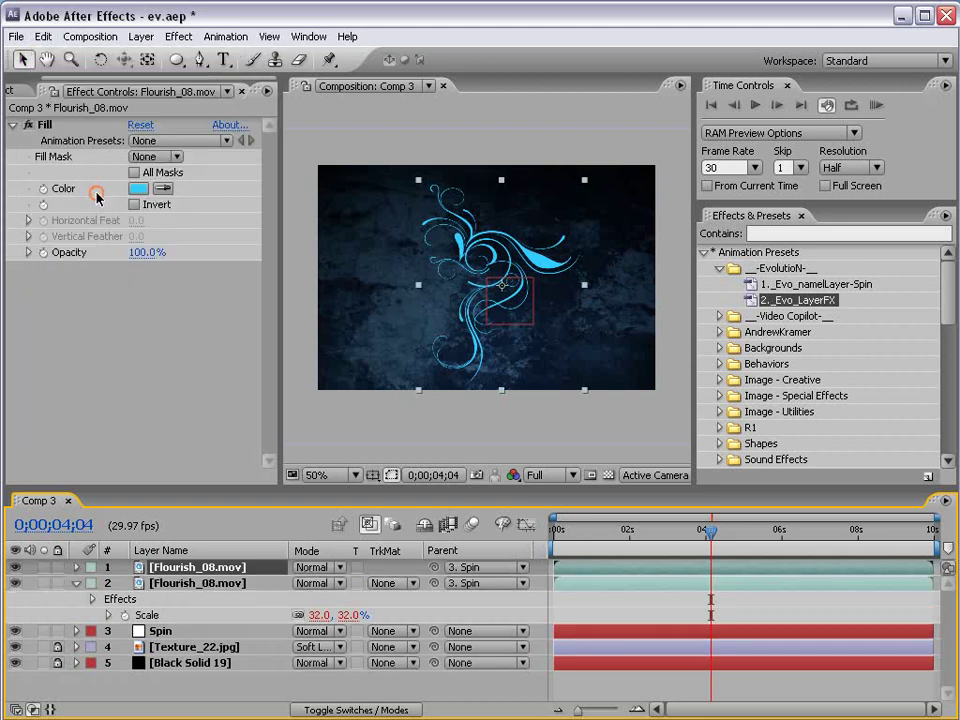
click(42, 36)
click(88, 203)
click(43, 36)
click(92, 202)
shift+click(187, 601)
key(Delete)
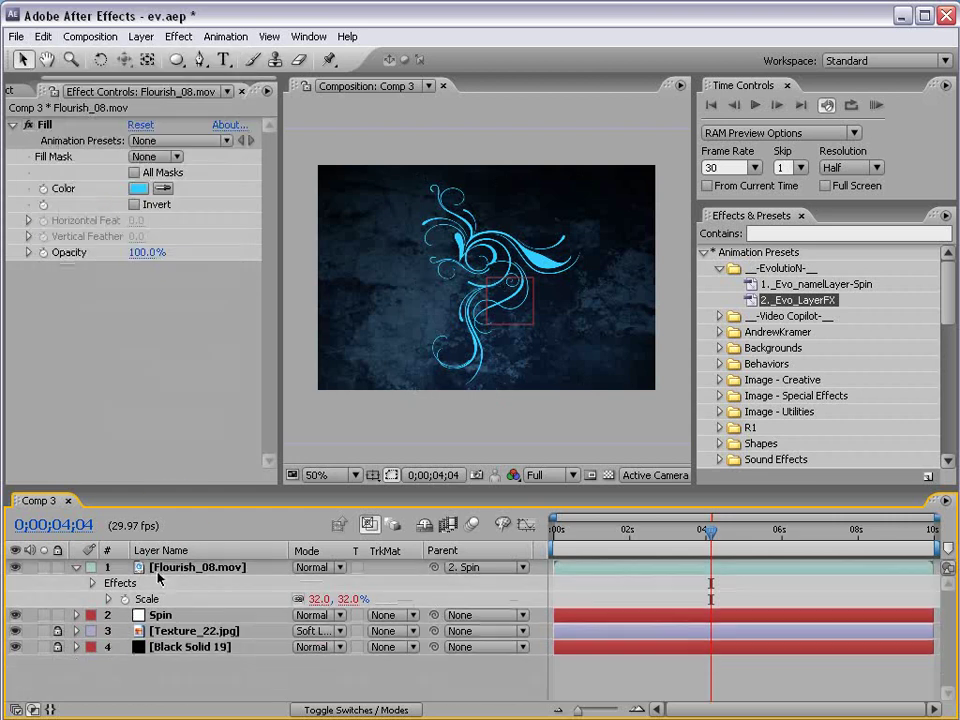
Duplicate the Flourish_08.mov layer three times to make four flourish layers
click(155, 566)
key(ctrl+d)
key(ctrl+d)
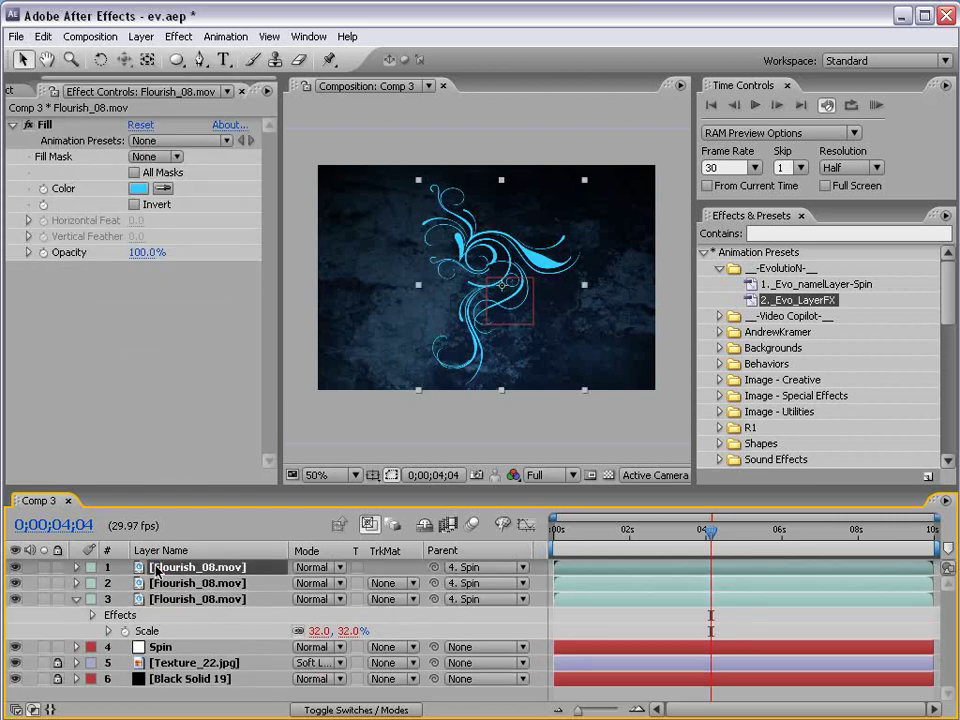
key(ctrl+d)
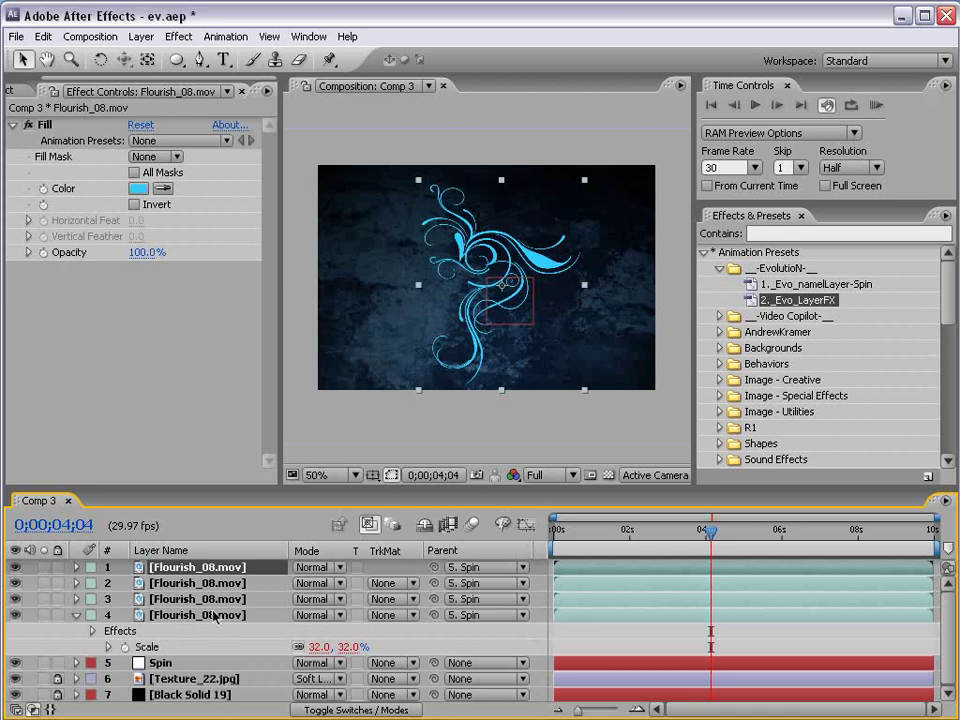
click(619, 630)
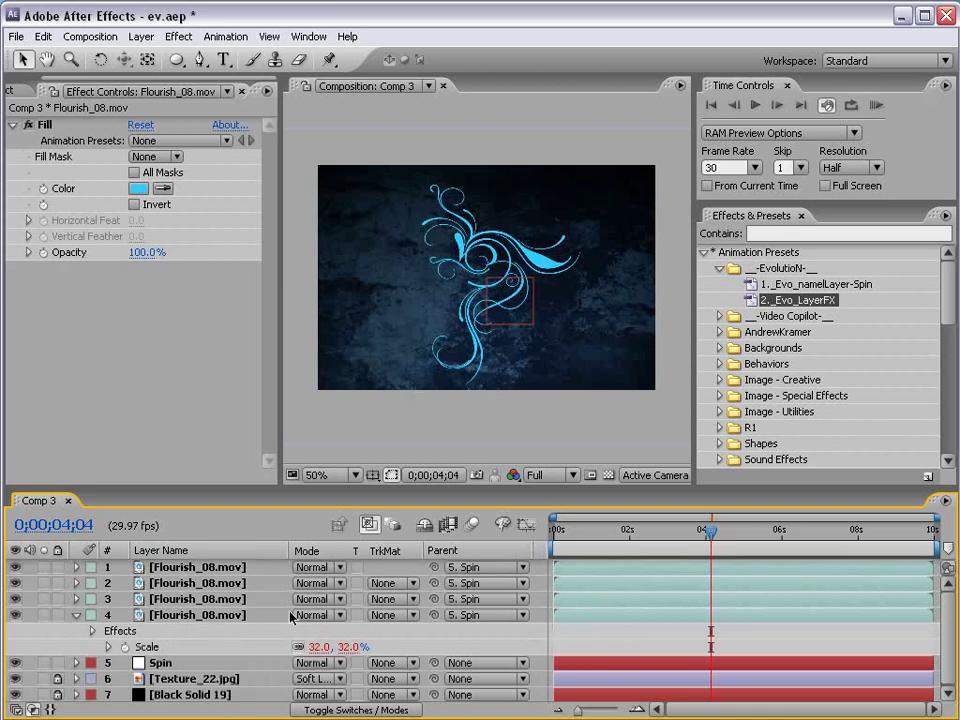
Set the FanOut slider on the Spin null to 90 and move the current time to 0;00;00;27
click(162, 663)
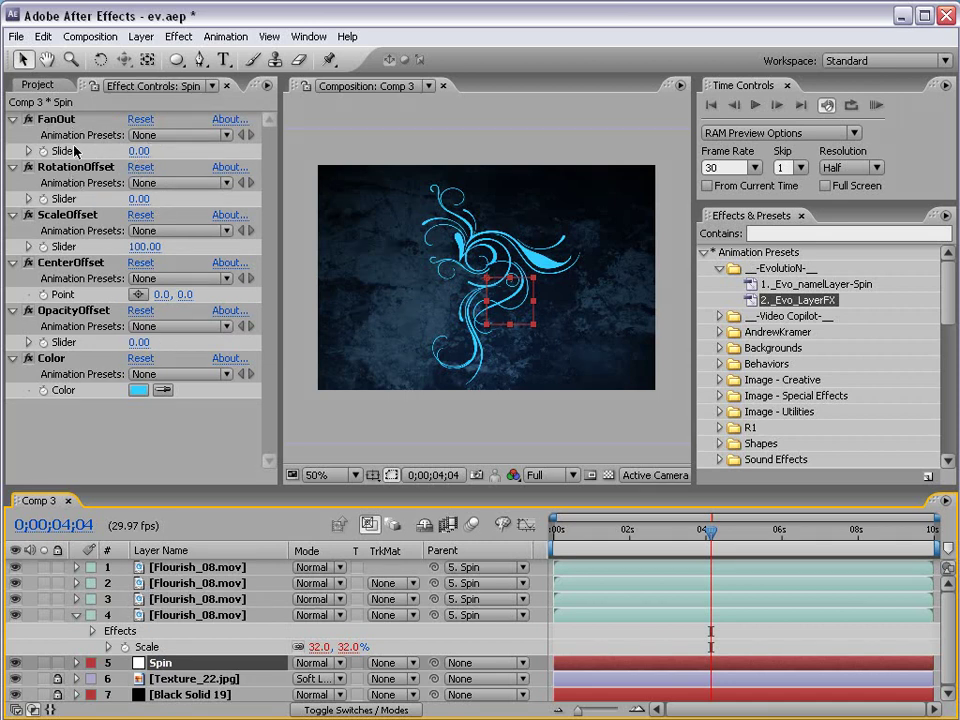
drag(135, 151, 189, 144)
mouse_move(571, 533)
mouse_down()
mouse_move(649, 537)
mouse_move(548, 546)
mouse_move(590, 547)
mouse_up()
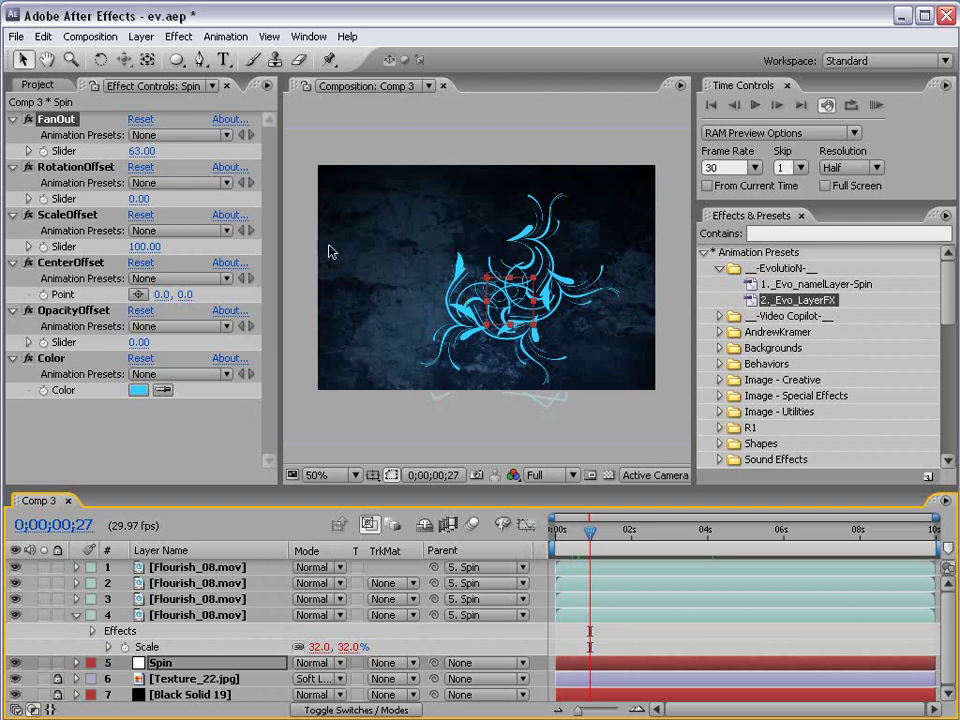
click(141, 151)
text(90)
key(Return)
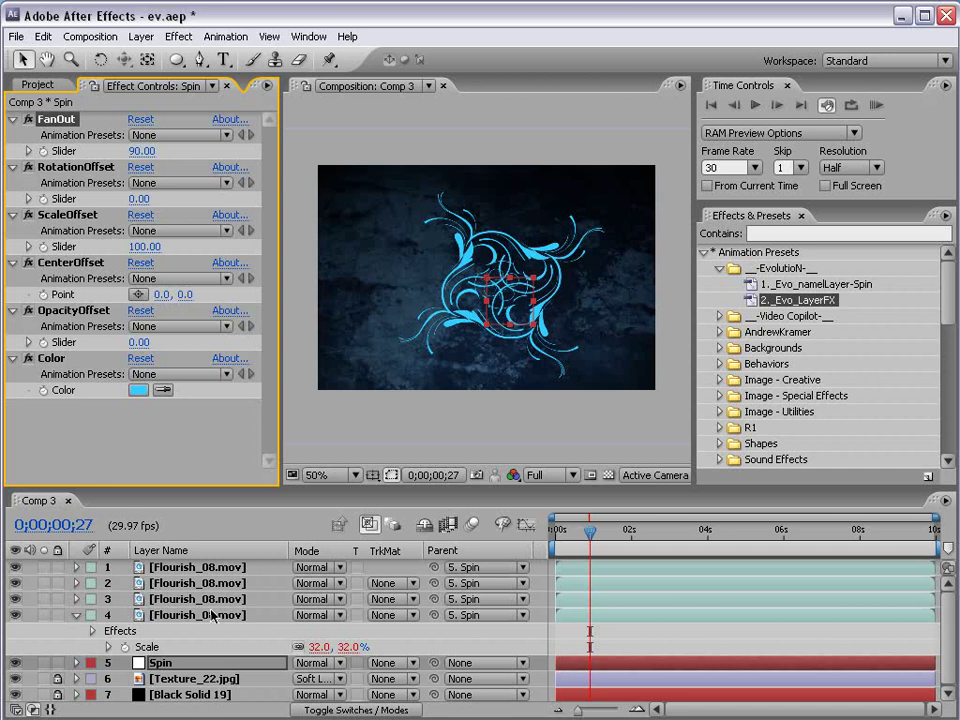
Try a different FanOut value on the Spin null and return the slider to 90
mouse_move(147, 156)
mouse_down()
mouse_move(106, 155)
mouse_move(140, 156)
mouse_up()
click(141, 152)
text(90)
key(Return)
Scrub the fanned-out flourish animation to 0;00;04;15 and examine the composition at full-panel size
drag(580, 537, 727, 537)
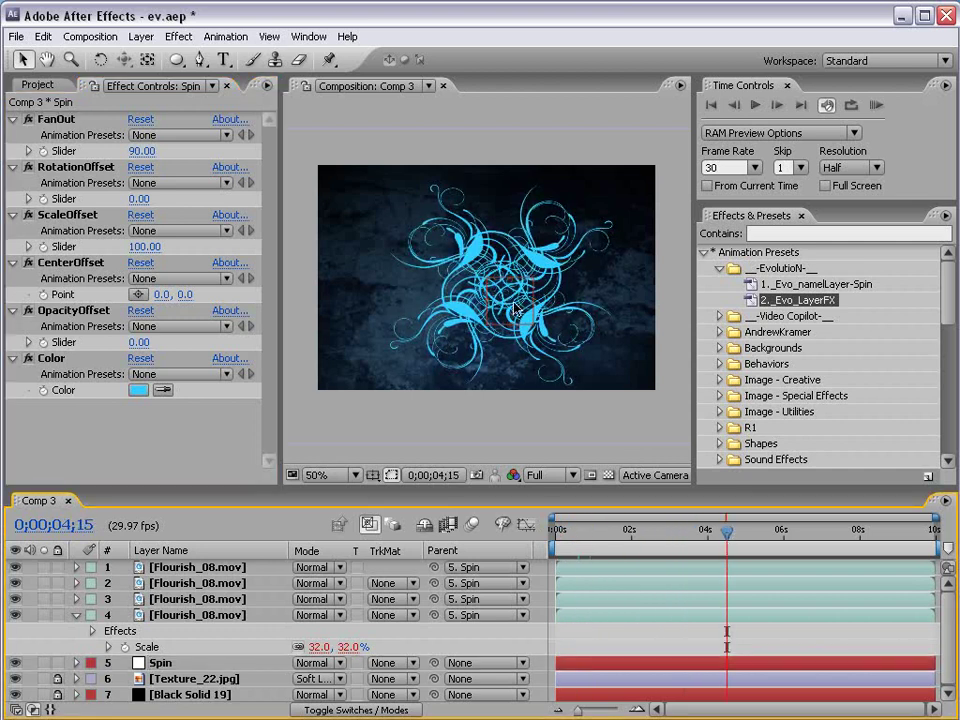
key(grave)
key(grave)
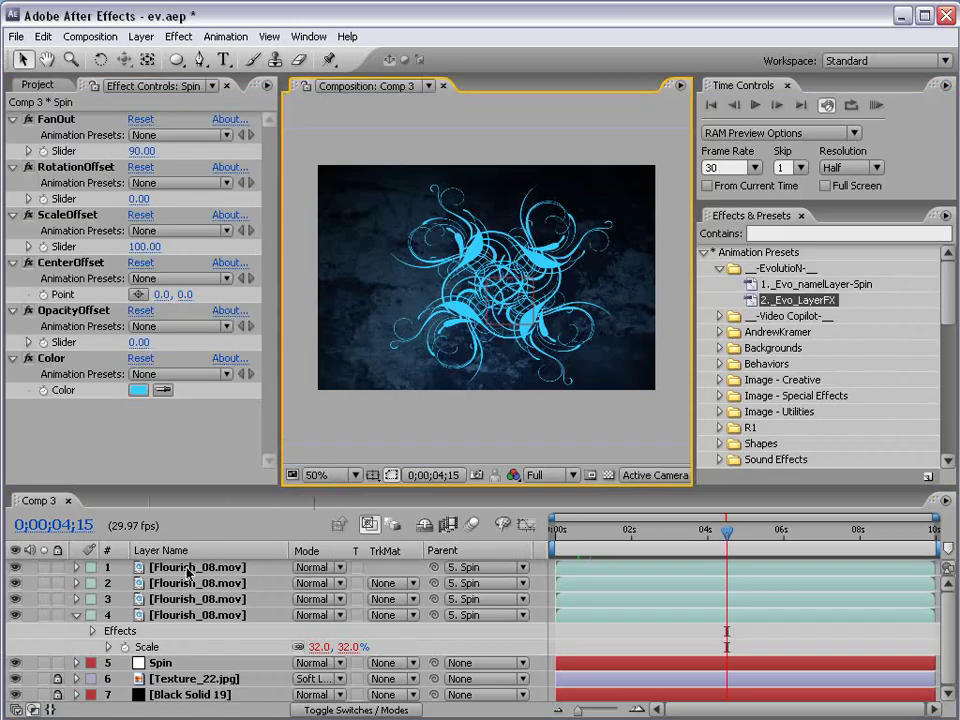
Set the blending mode of all four Flourish_08.mov layers to Add and inspect the overlaps at 100% zoom
click(188, 573)
shift+click(197, 613)
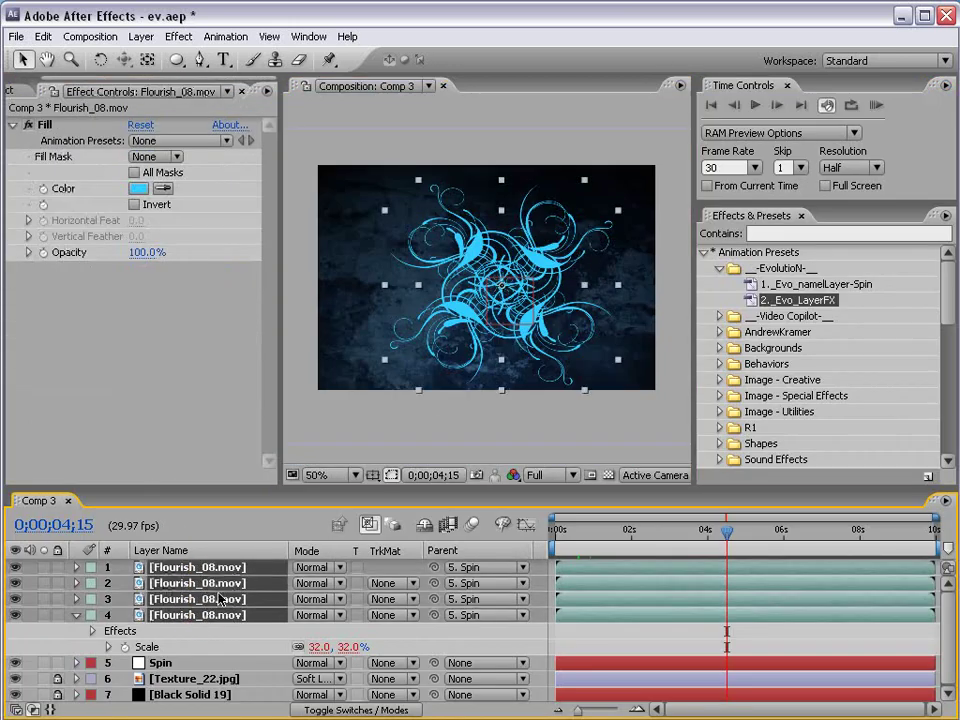
click(312, 562)
click(311, 570)
click(233, 579)
shift+click(233, 572)
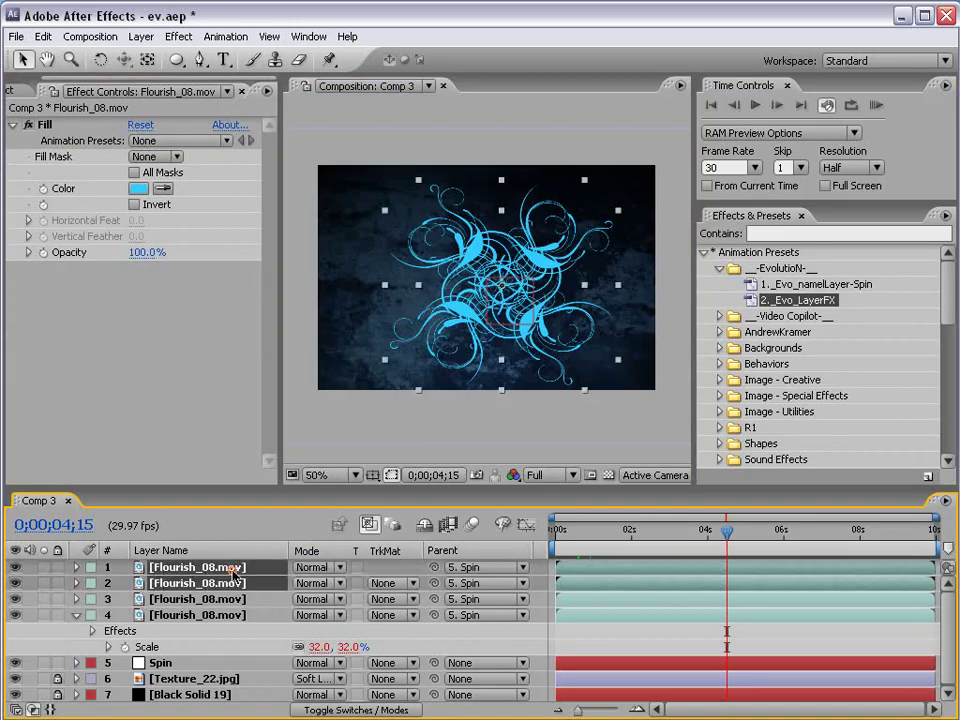
shift+click(232, 623)
click(229, 648)
click(230, 617)
shift+click(230, 568)
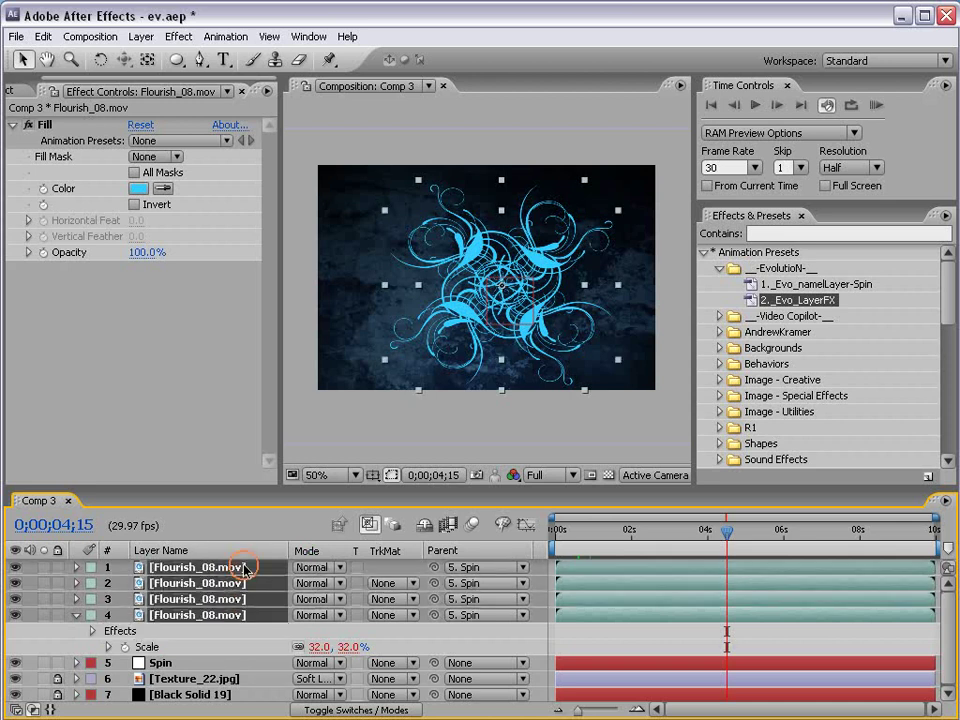
click(314, 567)
click(325, 719)
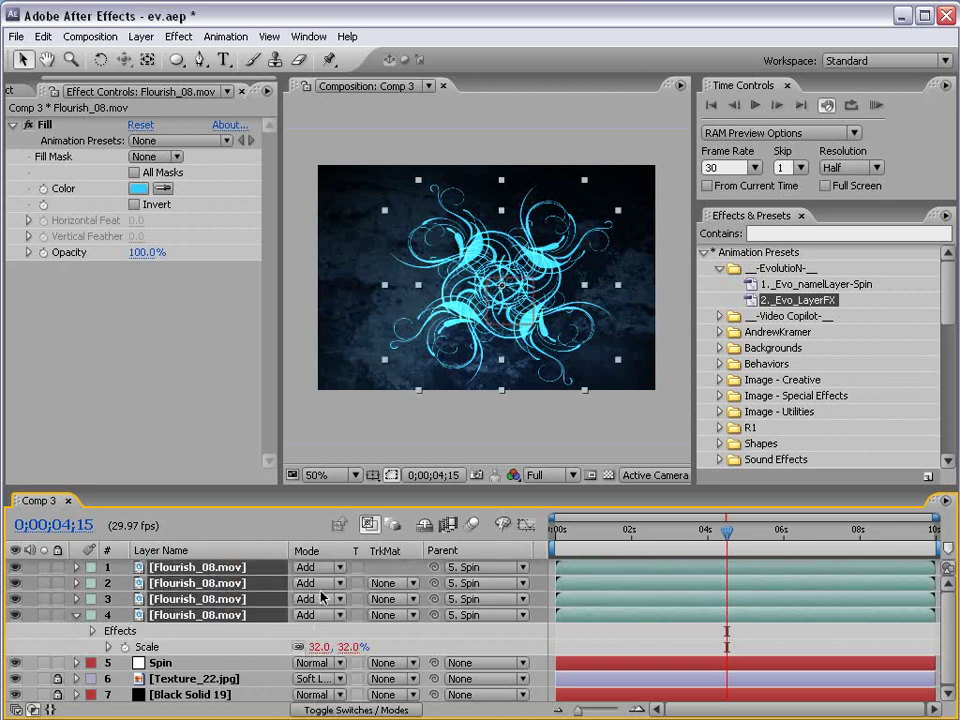
click(318, 568)
click(325, 570)
scroll(517, 323, up, 1)
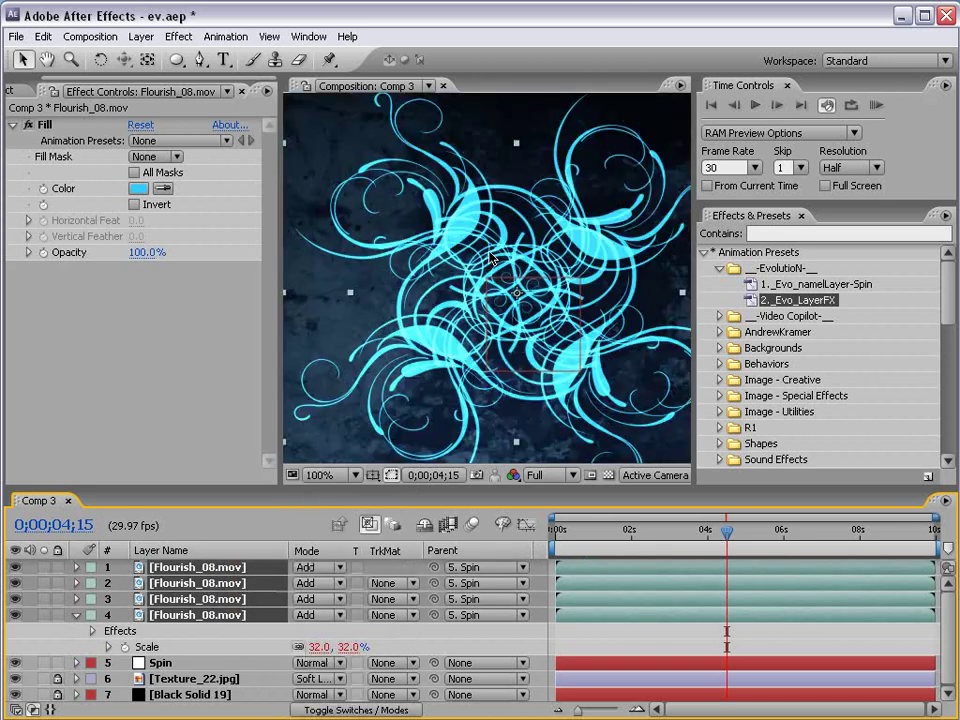
Try a golden yellow FFB400 for the Color control on the Spin null
click(170, 662)
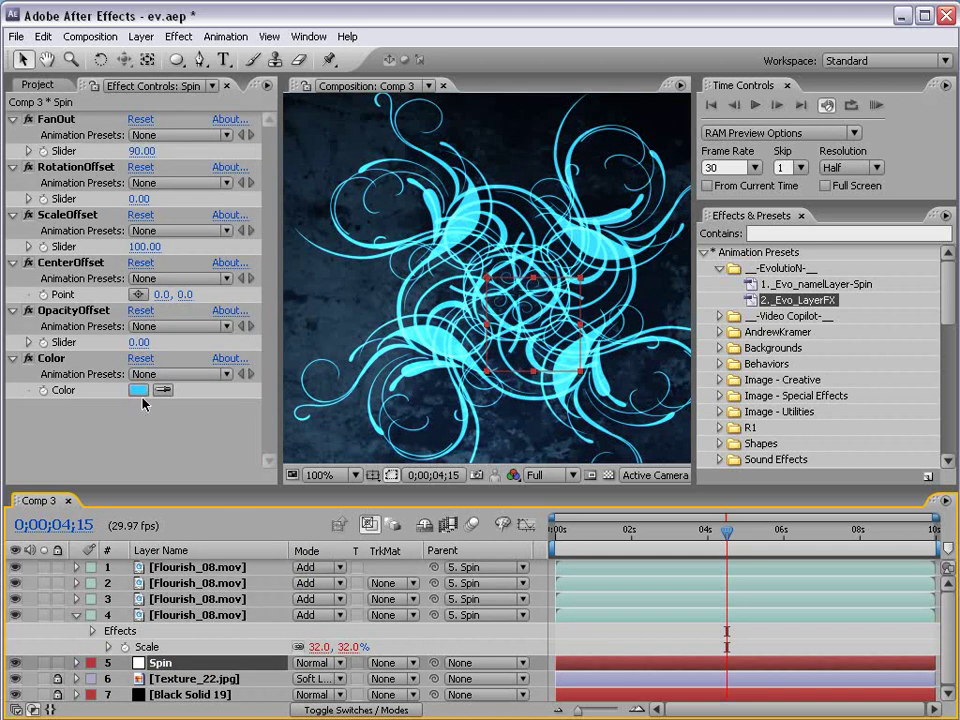
click(138, 390)
drag(600, 656, 602, 649)
mouse_move(542, 480)
mouse_down()
mouse_move(559, 439)
mouse_move(501, 454)
mouse_move(477, 428)
mouse_up()
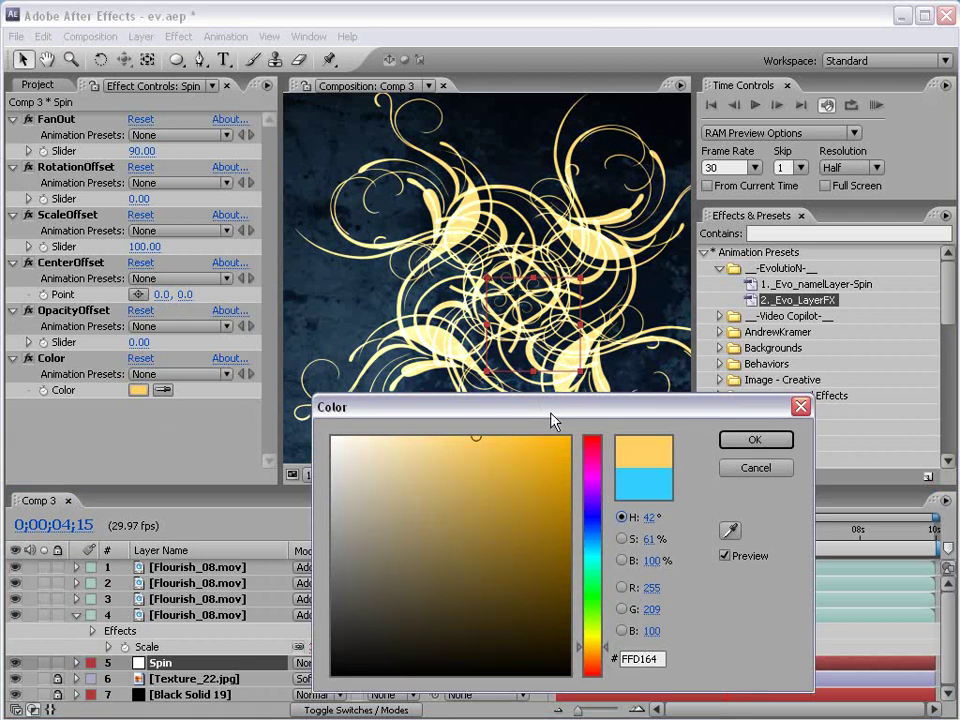
drag(551, 415, 459, 461)
drag(450, 508, 441, 468)
drag(479, 529, 489, 480)
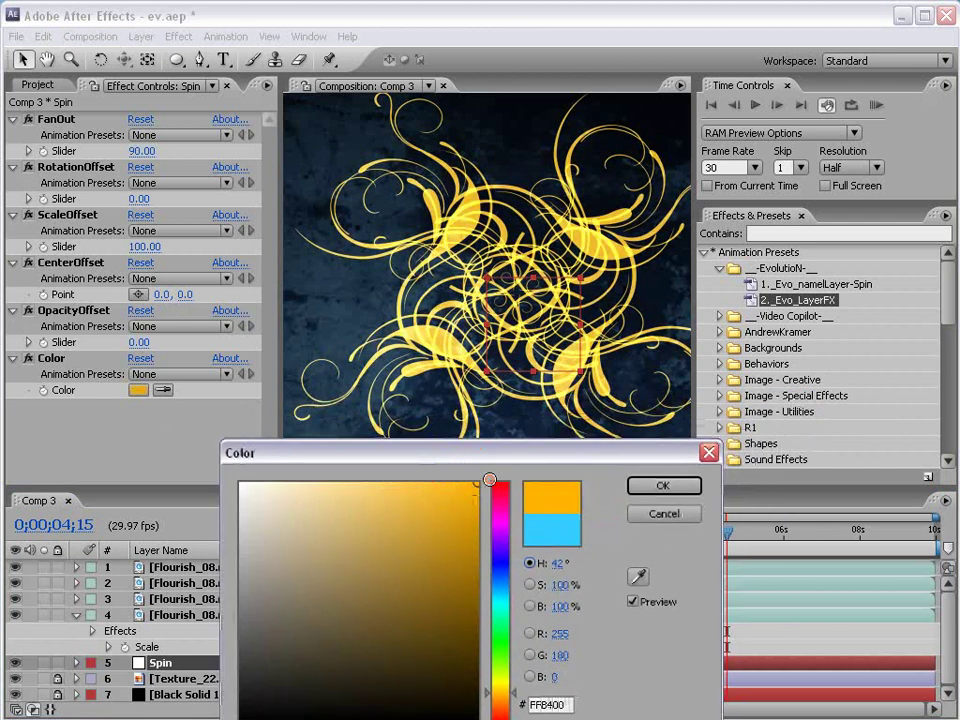
Set the Spin null's Color control to light blue 4FCBFF and check the whole composition
click(505, 598)
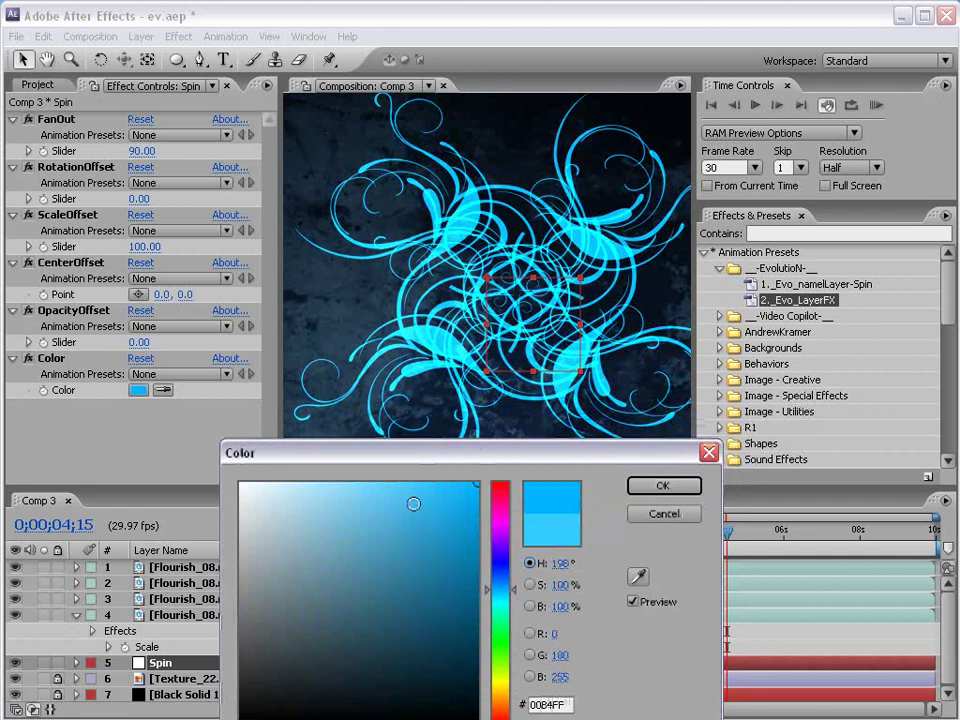
drag(414, 504, 413, 455)
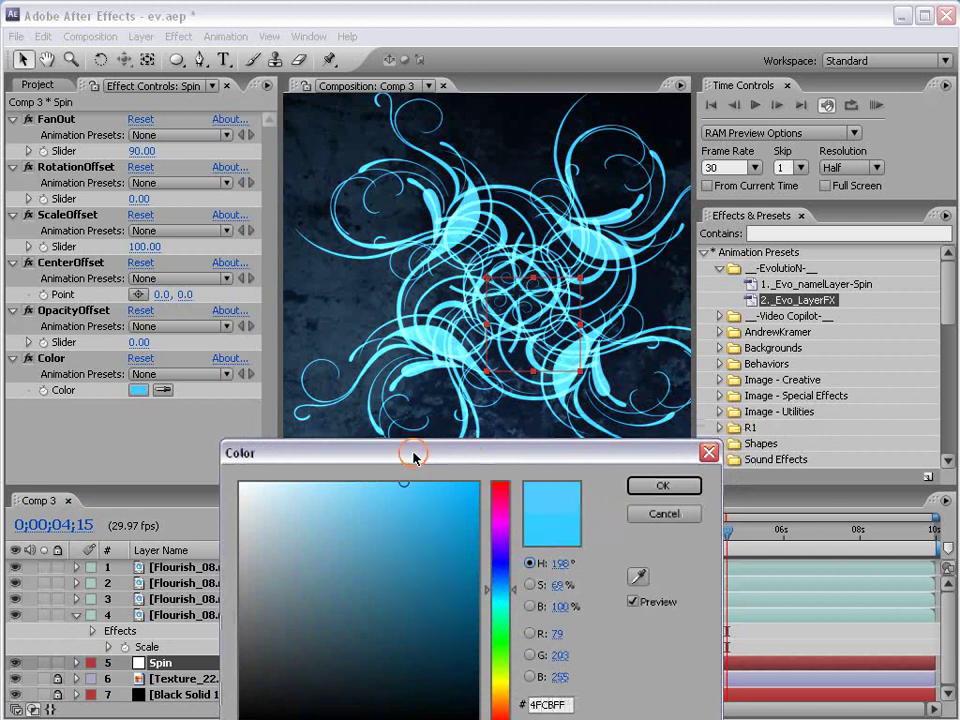
click(661, 487)
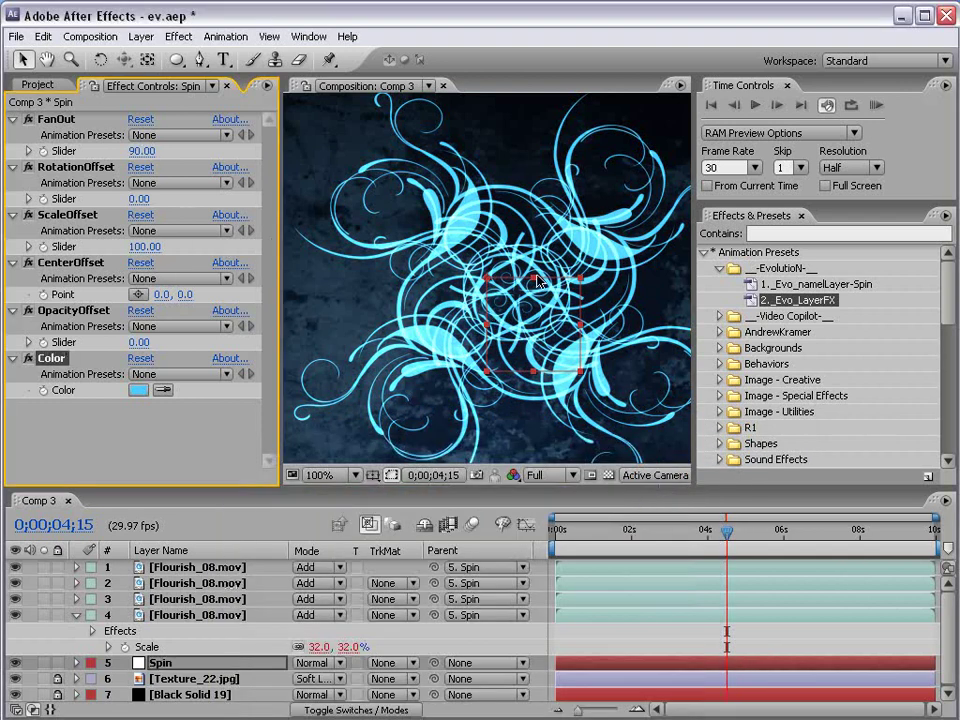
scroll(537, 275, down, 1)
key(grave)
key(grave)
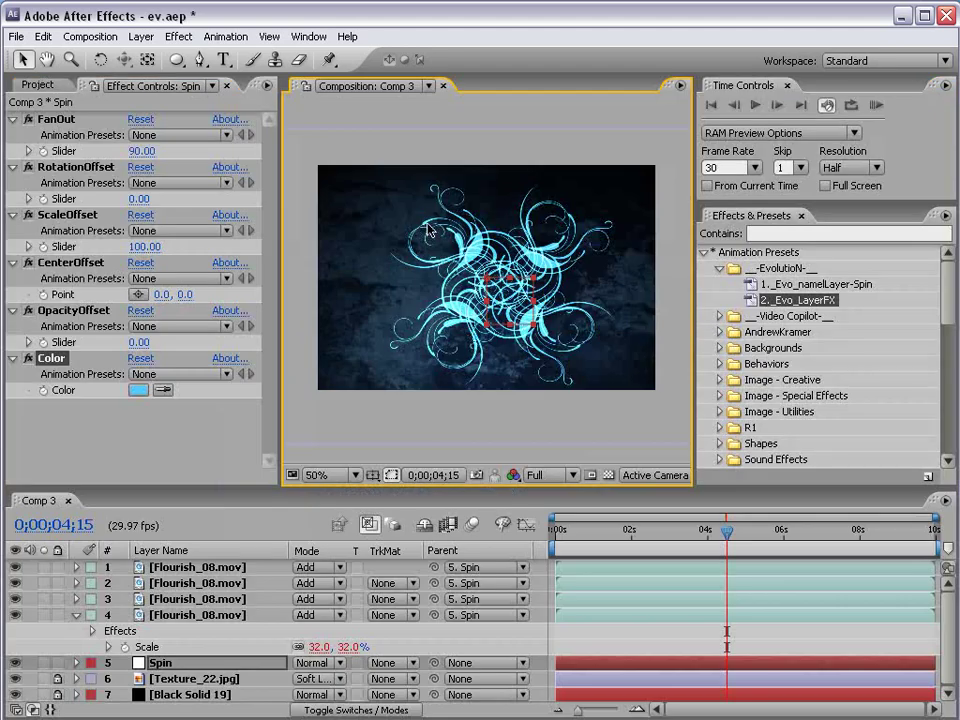
Create a new adjustment layer above the flourishes, apply the Glow effect to it, and inspect it at full-panel size
click(141, 36)
mouse_move(152, 56)
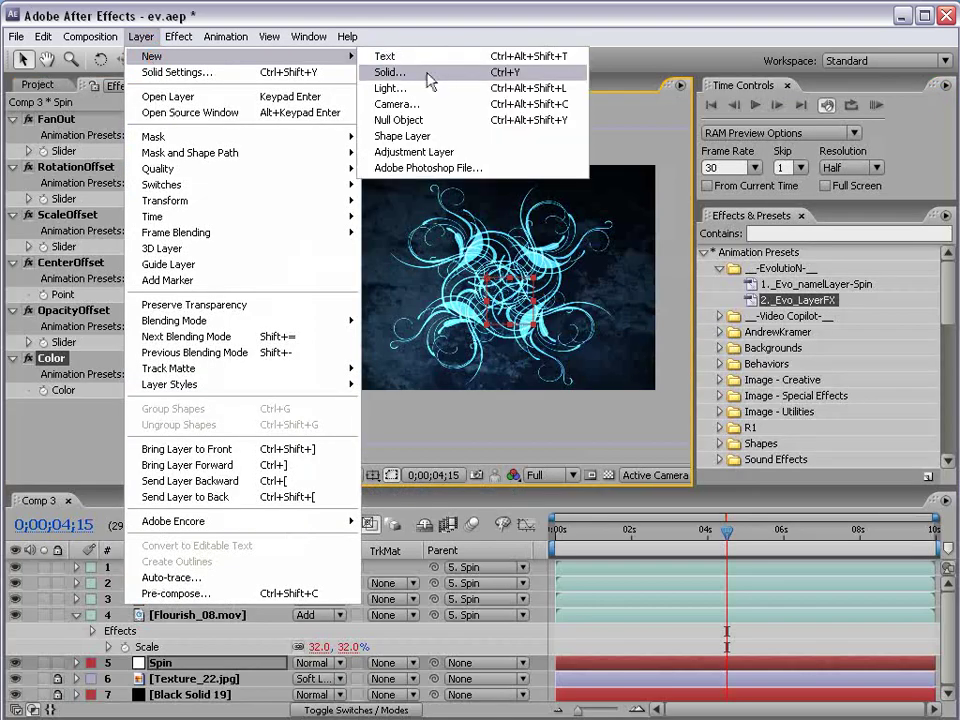
click(485, 160)
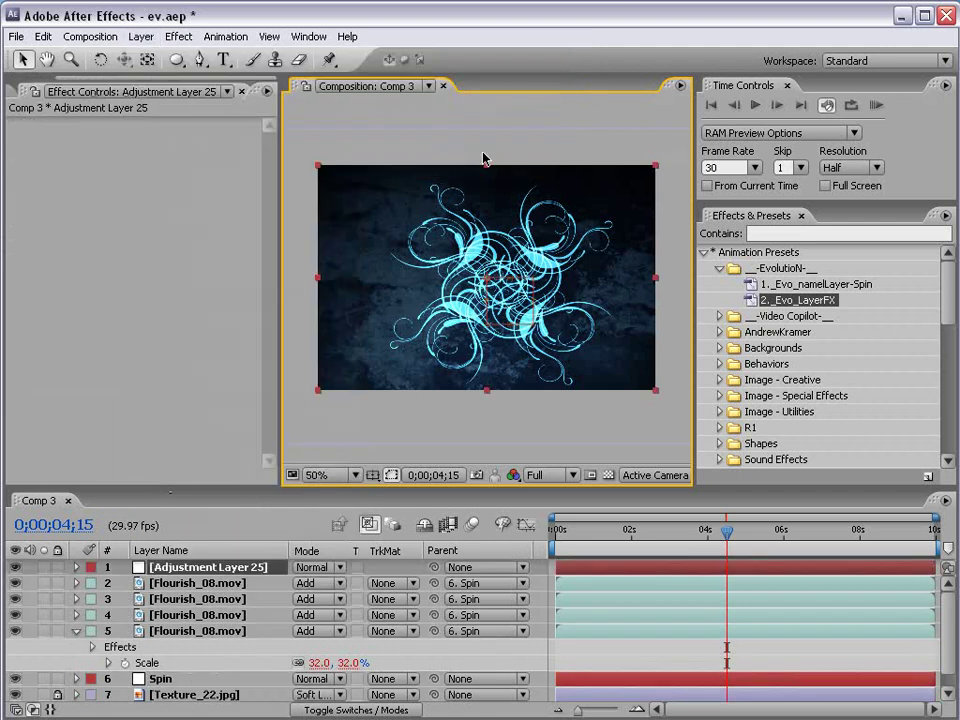
click(174, 38)
mouse_move(255, 335)
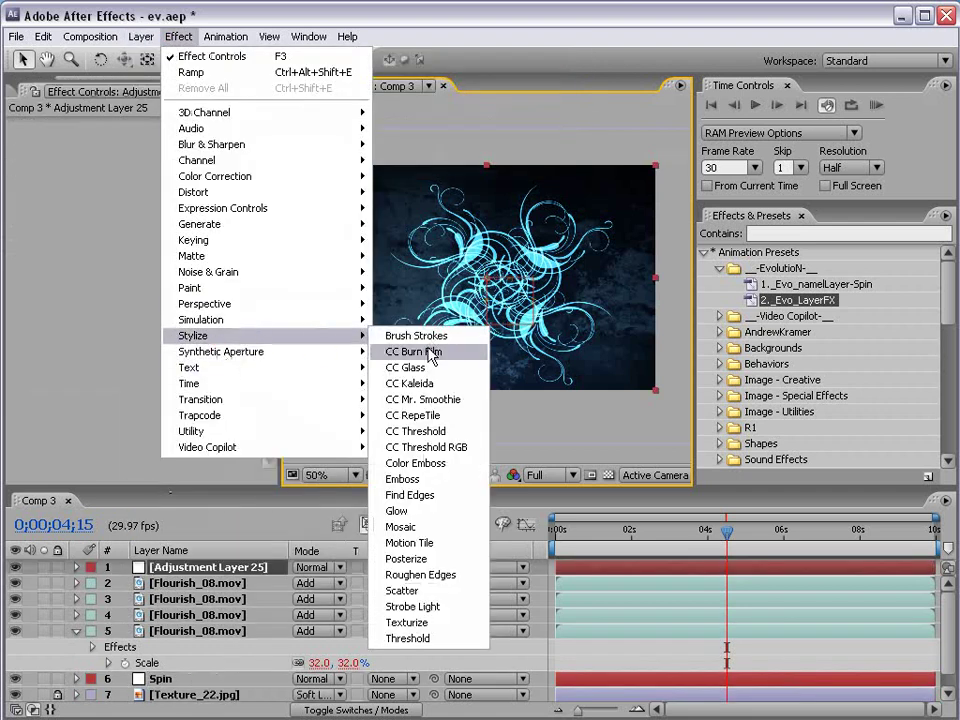
click(414, 512)
key(grave)
scroll(524, 286, up, 1)
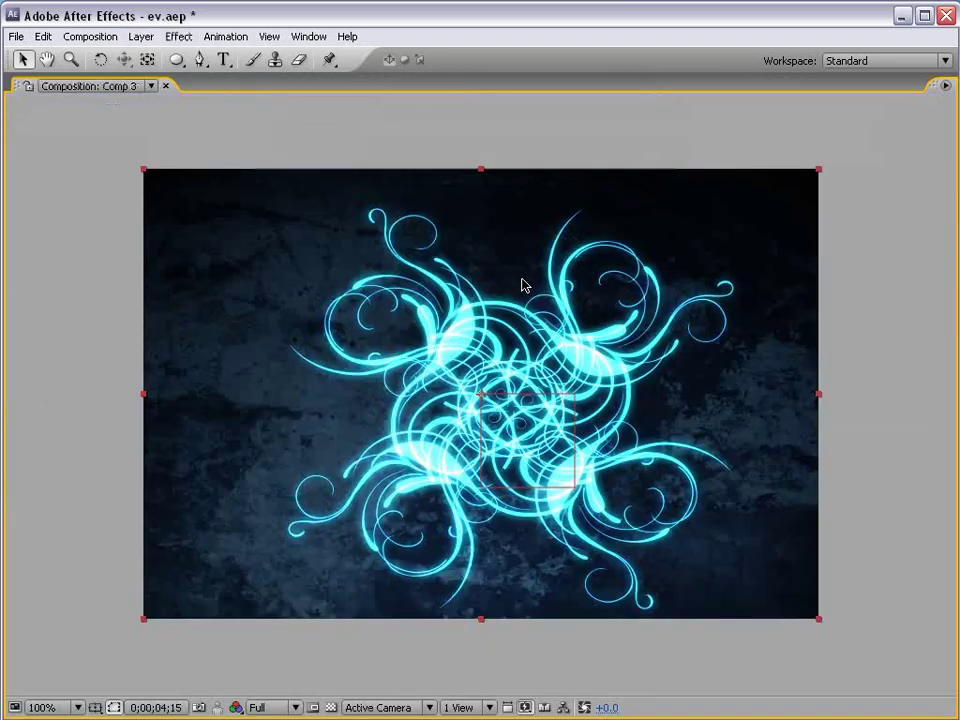
key(grave)
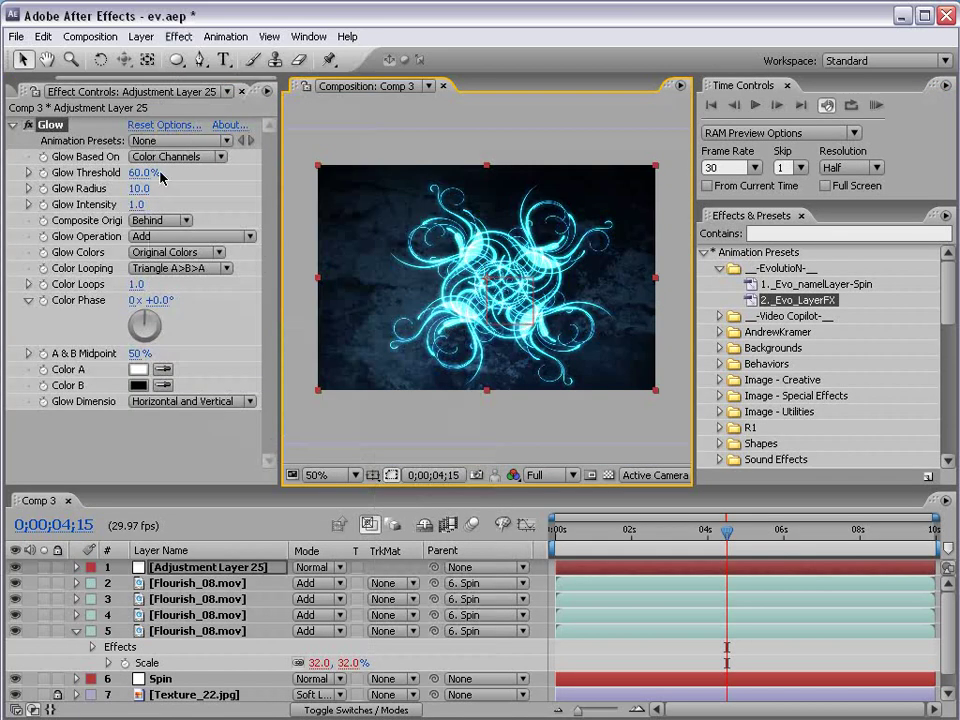
Set the adjustment layer's Glow Intensity to 0.5 and inspect the softer glow at full-panel size
click(138, 204)
text(1)
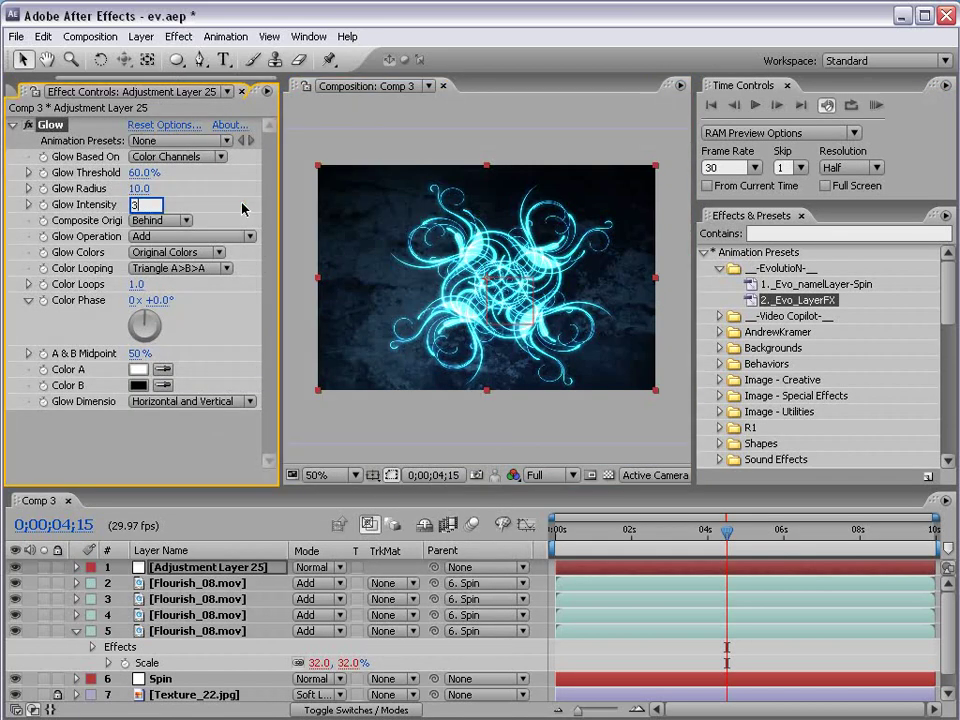
key(Return)
key(grave)
key(slash)
key(grave)
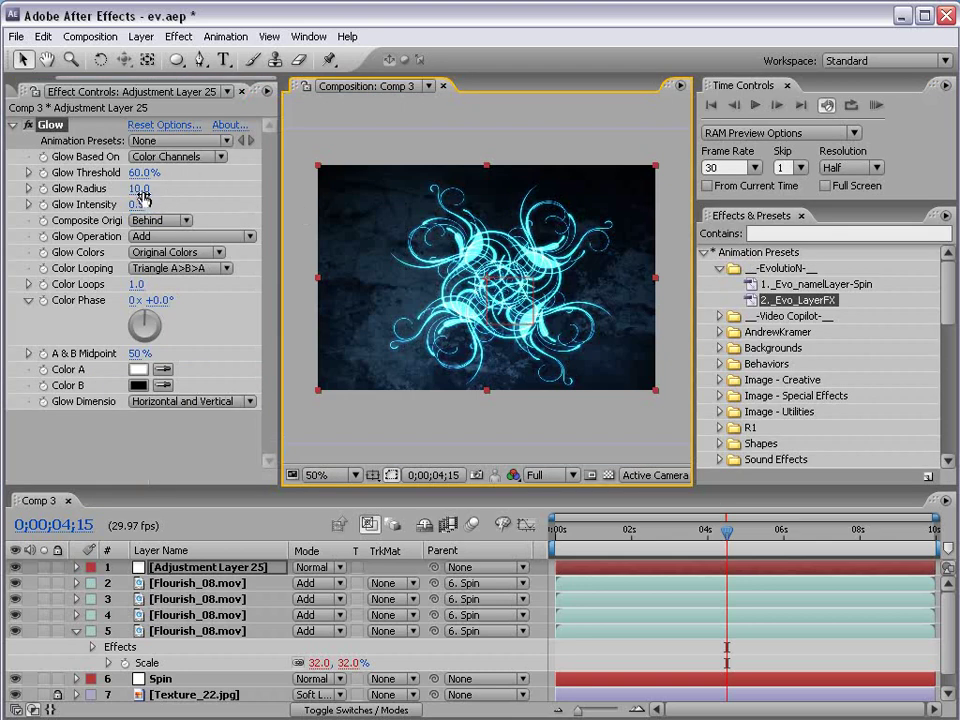
Set the adjustment layer's Glow Radius to 48 and check the wider glow in the enlarged composition
mouse_move(138, 188)
mouse_down()
mouse_move(168, 188)
mouse_move(145, 188)
mouse_up()
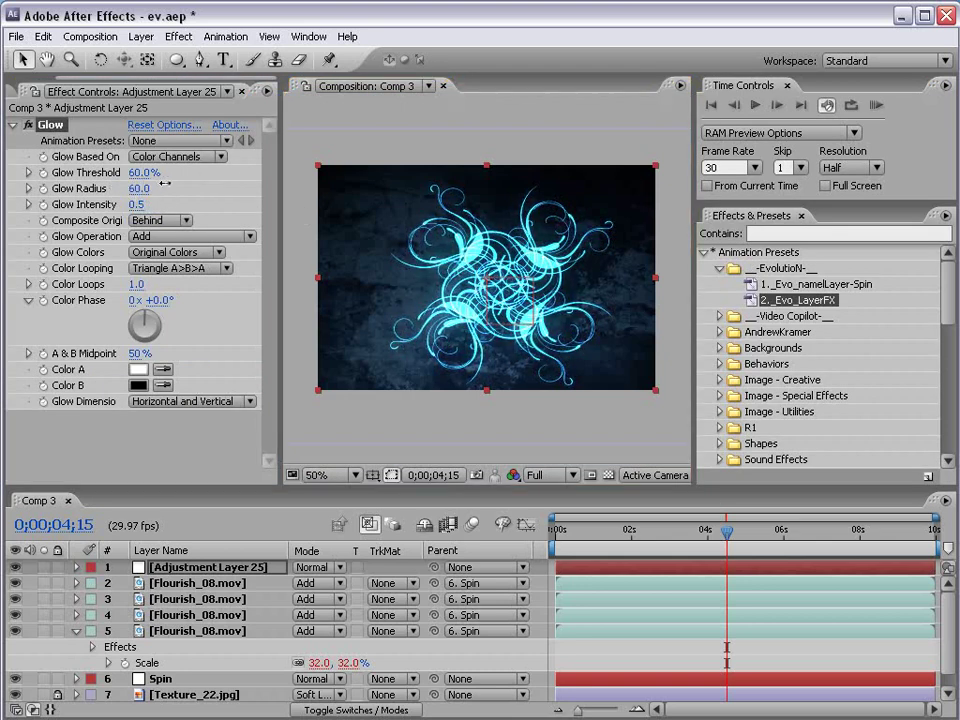
key(grave)
key(slash)
key(grave)
key(comma)
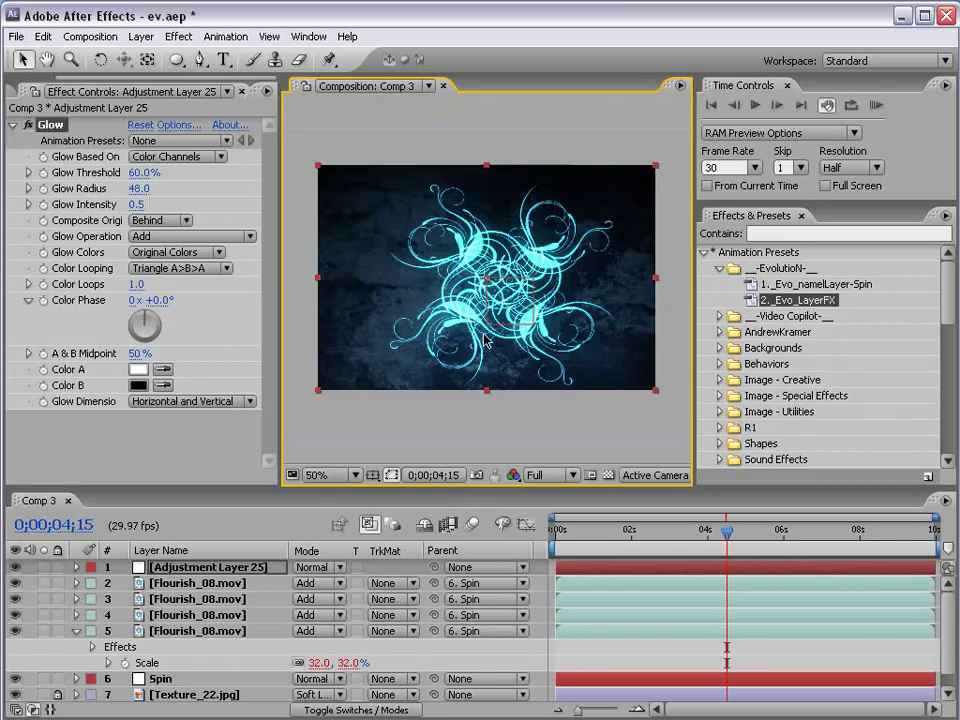
Lock the adjustment layer and review the glowing flourishes at full-panel size
click(57, 568)
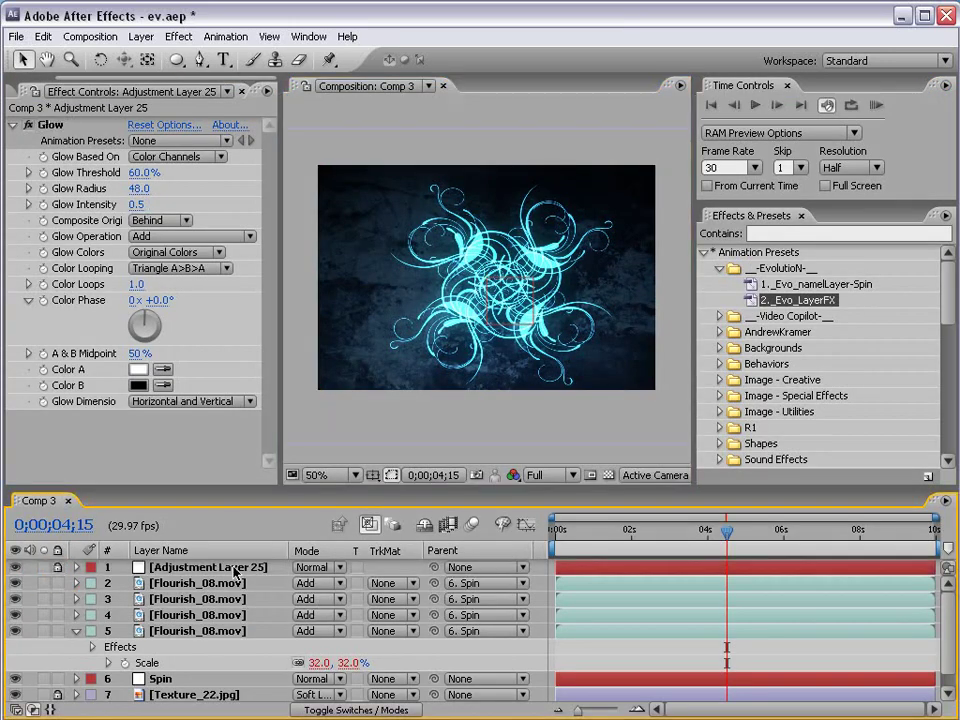
key(grave)
key(slash)
key(grave)
key(comma)
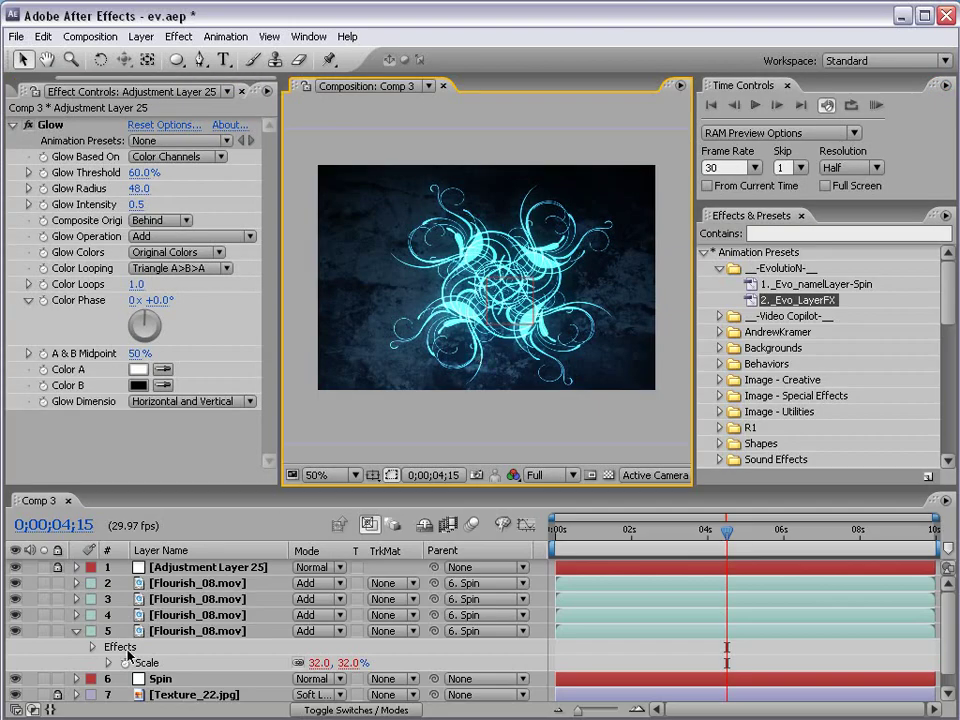
Try several CenterOffset point positions on the Spin null, finishing at -52, -74
click(152, 678)
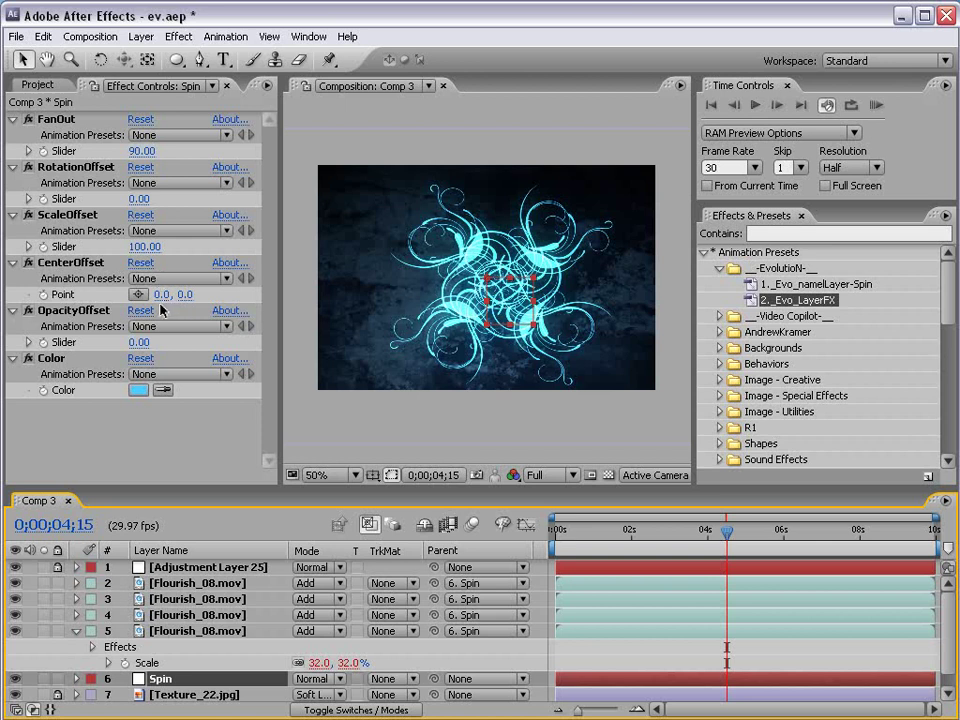
drag(158, 296, 455, 298)
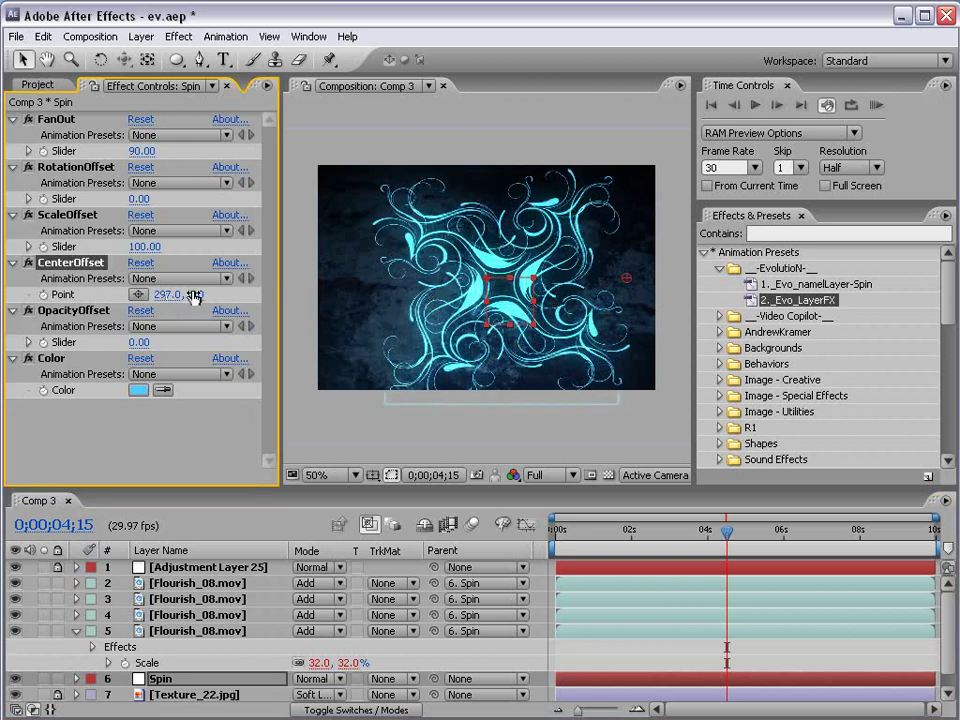
drag(200, 296, 4, 287)
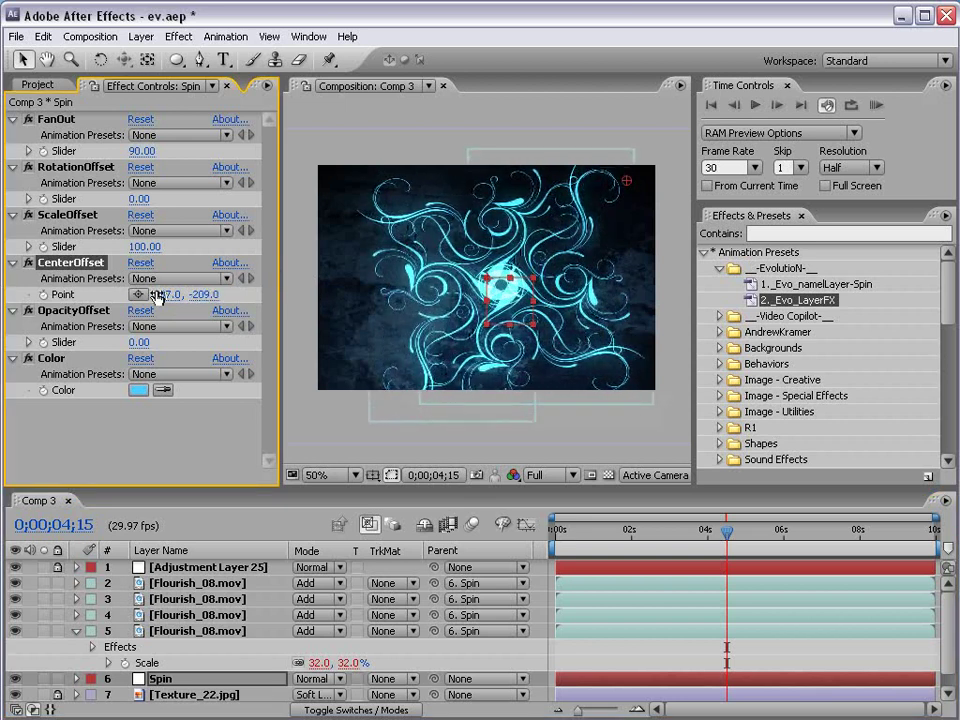
drag(167, 294, 99, 309)
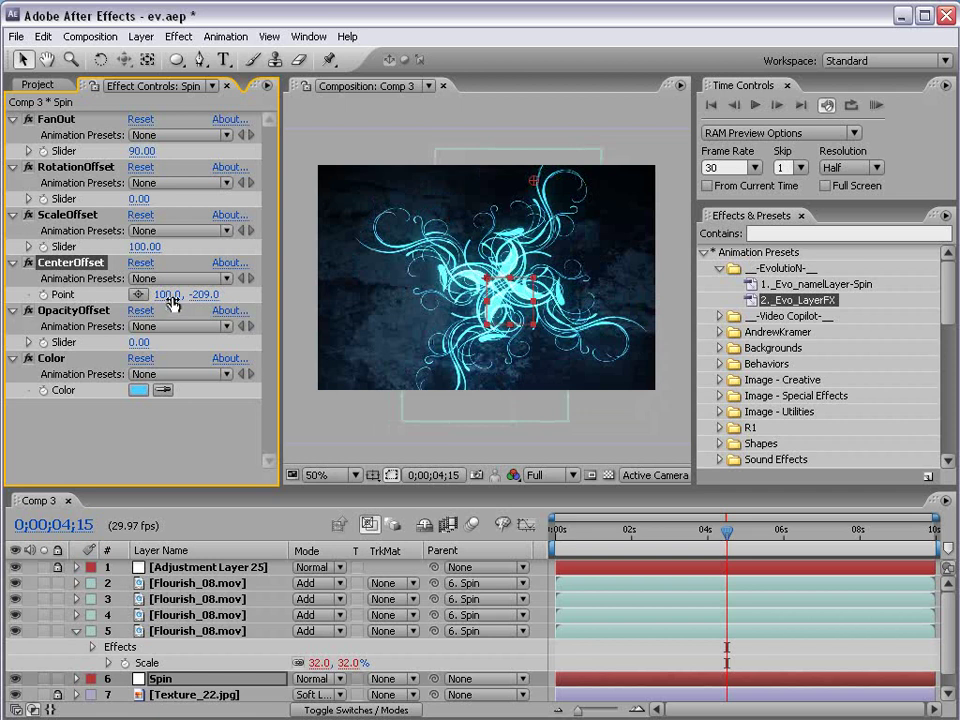
drag(171, 302, 115, 288)
Set the composition's viewing resolution to Half and run a RAM preview of the flourish animation
click(555, 476)
click(553, 509)
key(KP_0)
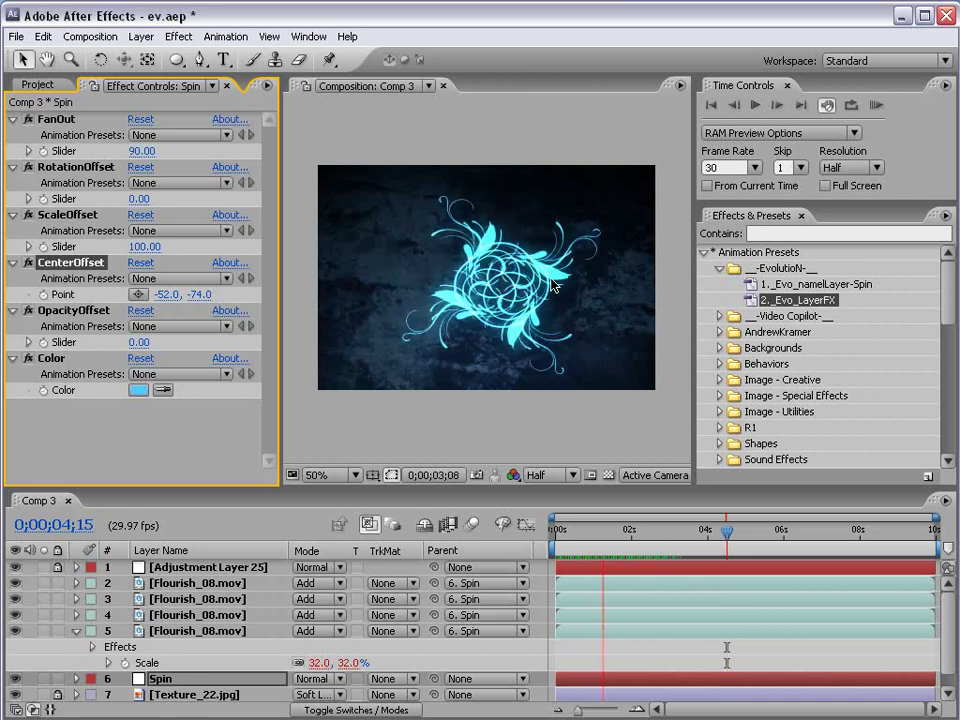
Set the Spin null's CenterOffset point to -157, -257 and its Color control to orange FF9A4F
drag(205, 294, 75, 302)
key(period)
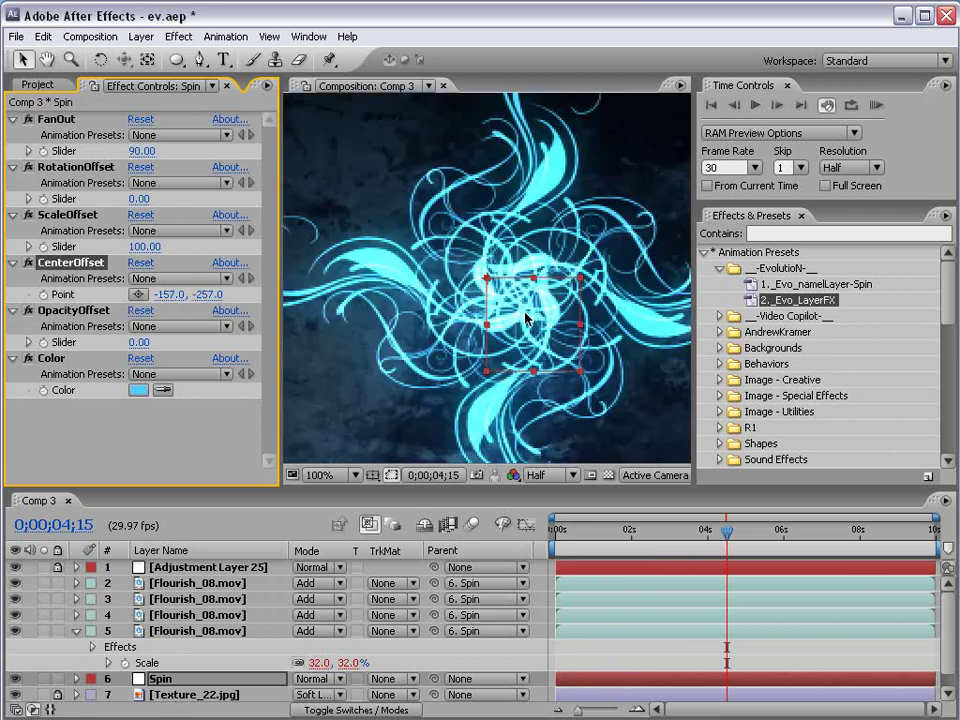
click(137, 390)
drag(500, 600, 505, 710)
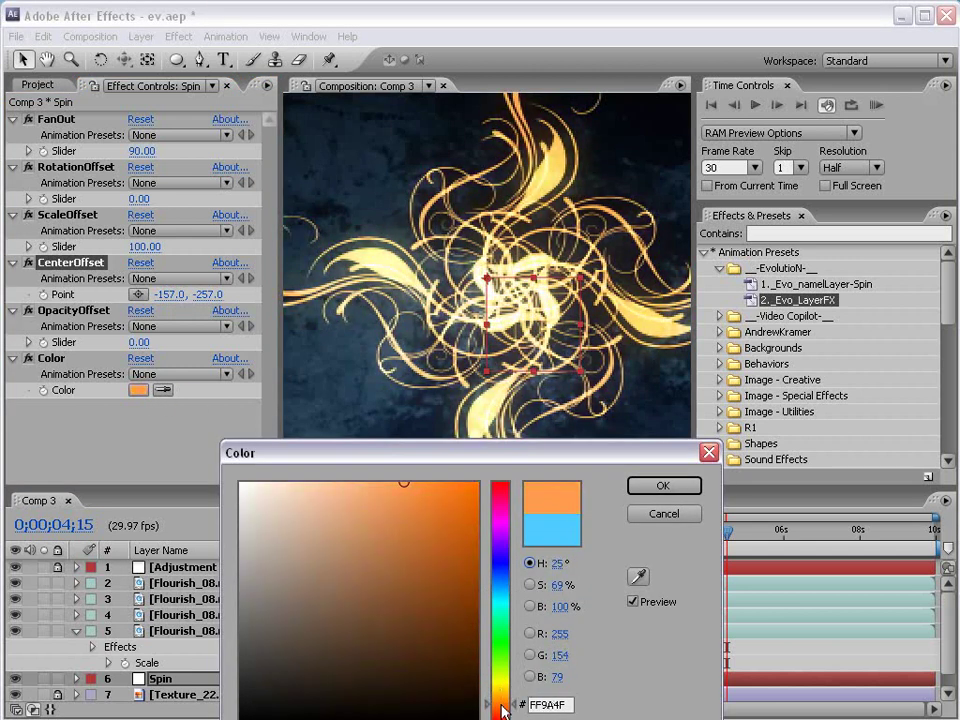
click(664, 487)
Run a RAM preview of the orange flourish animation at 50% zoom
key(comma)
key(KP_0)
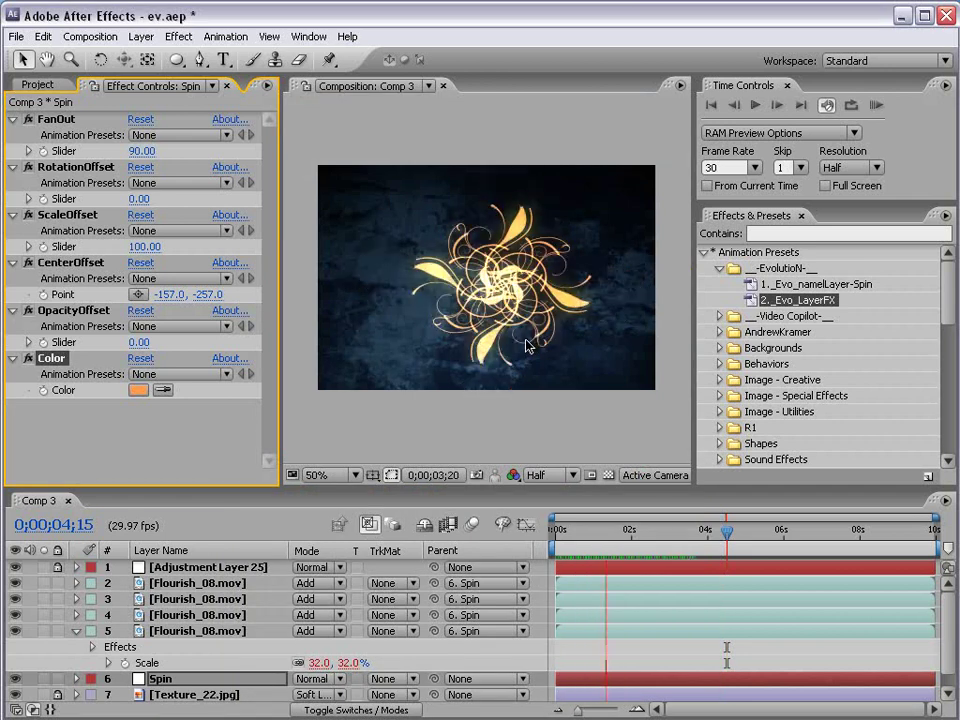
key(space)
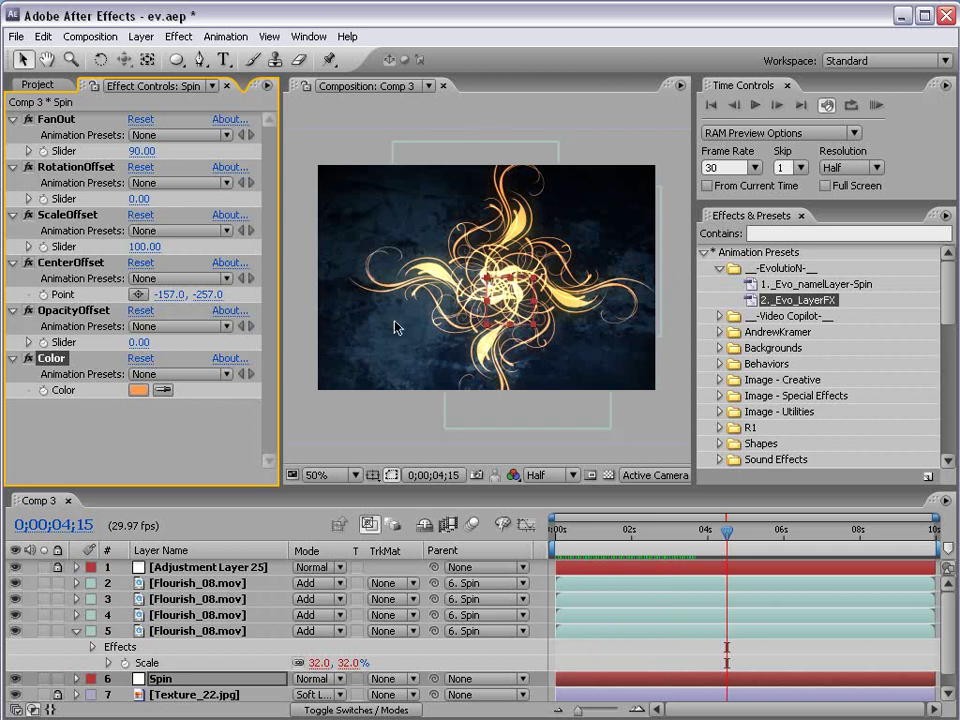
Add the expression wiggle(.4,40) to the CenterOffset Point on the Spin null and RAM preview the motion
click(96, 264)
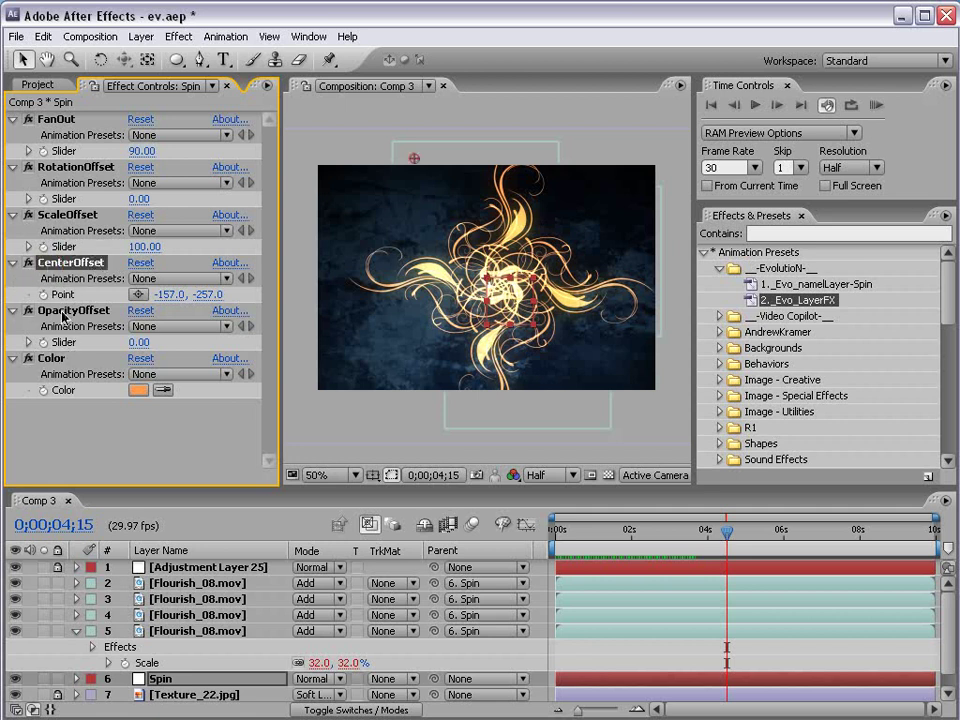
alt+click(44, 295)
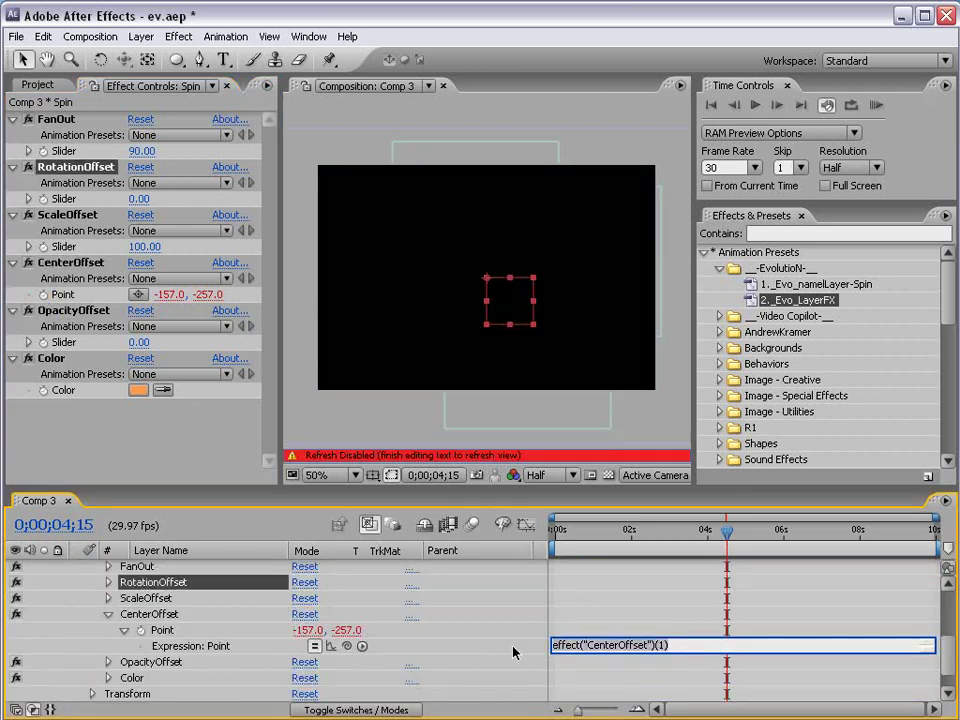
text(wiggle)
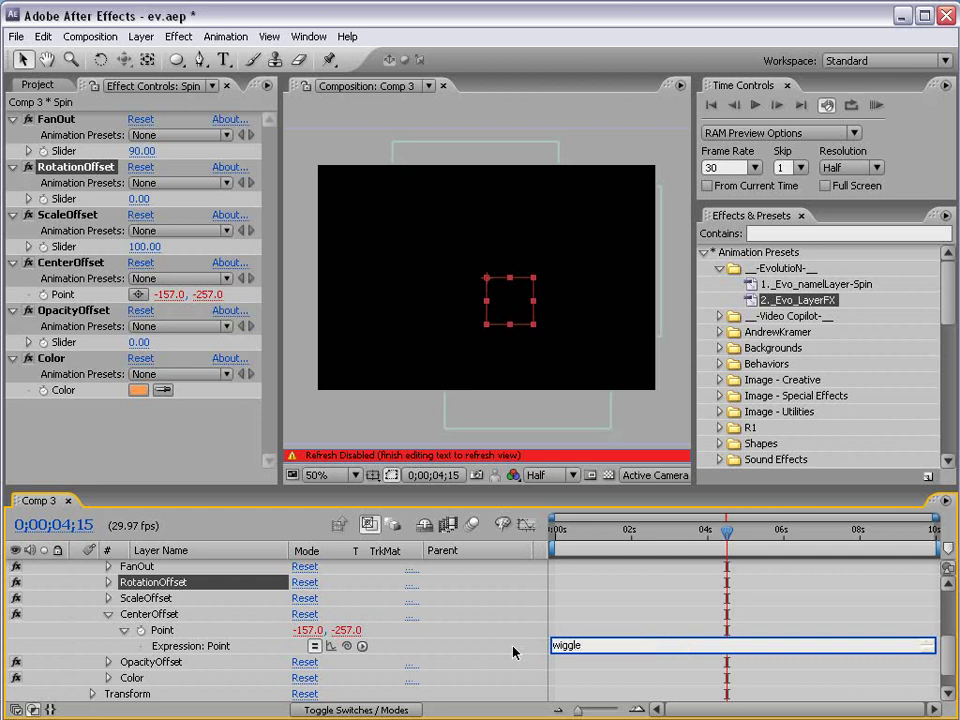
text((.4,40))
key(Home)
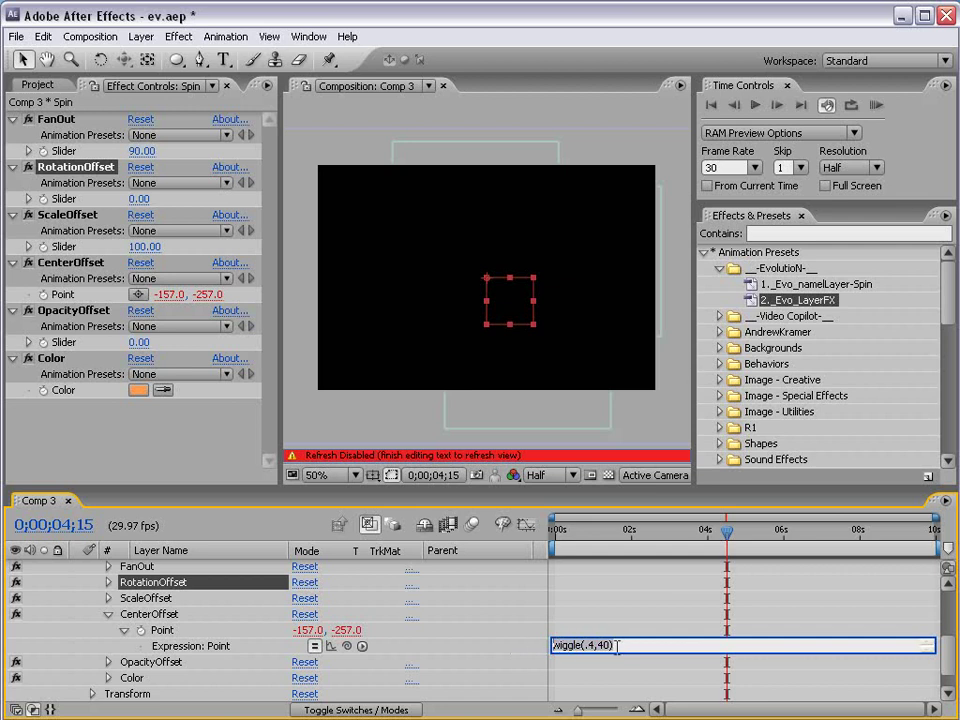
key(End)
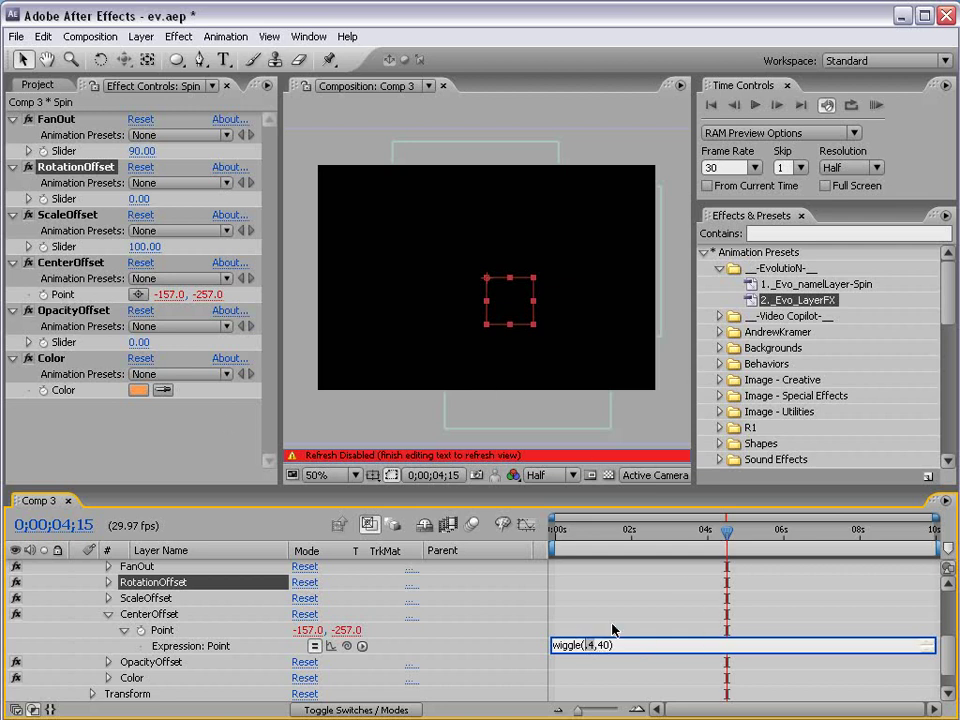
click(613, 628)
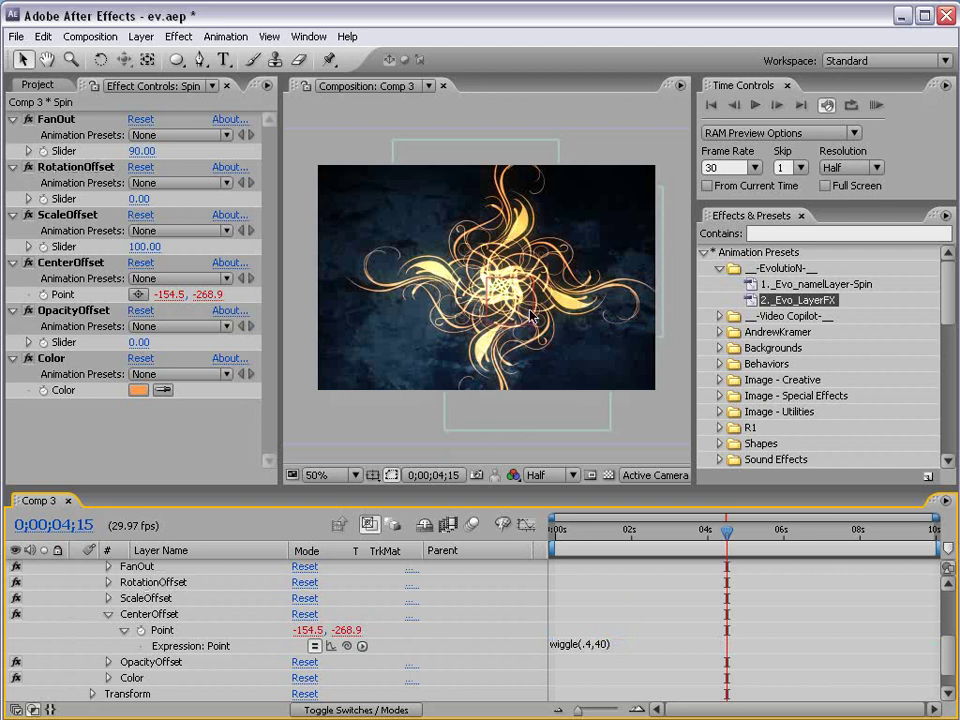
key(KP_0)
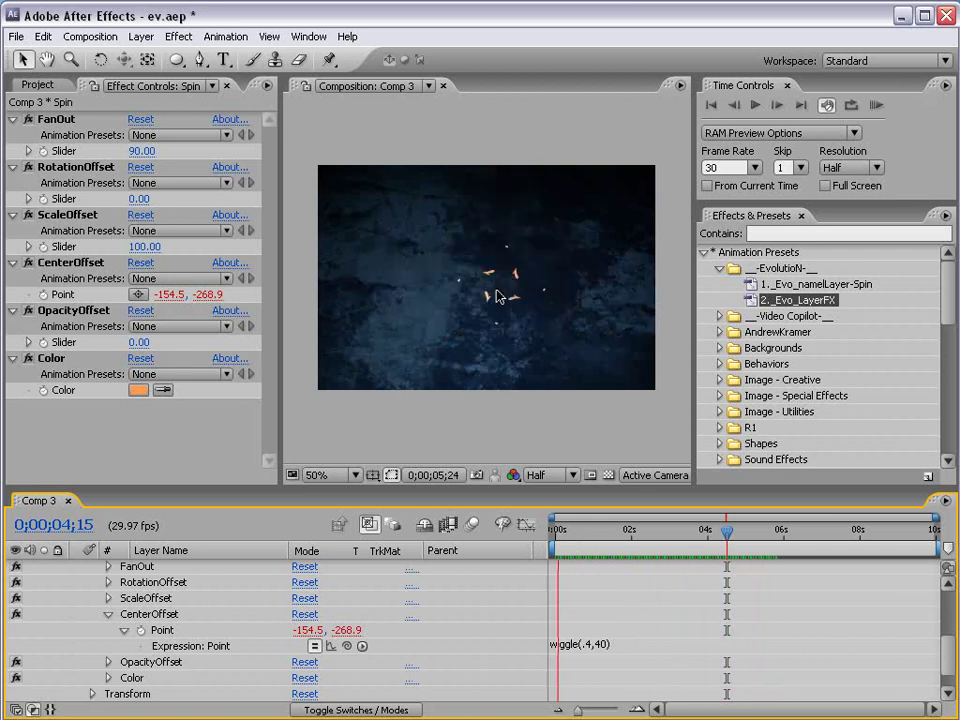
Change the CenterOffset Point expression to wiggle(.4,70) and RAM preview the stronger motion
click(617, 646)
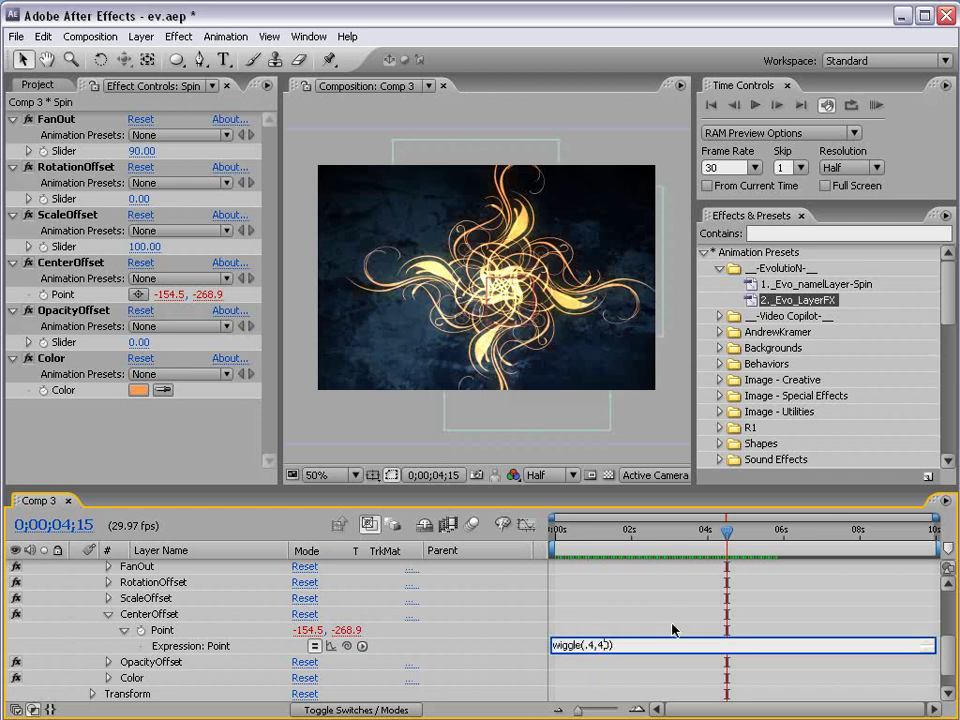
text(0)
key(KP_Enter)
key(KP_0)
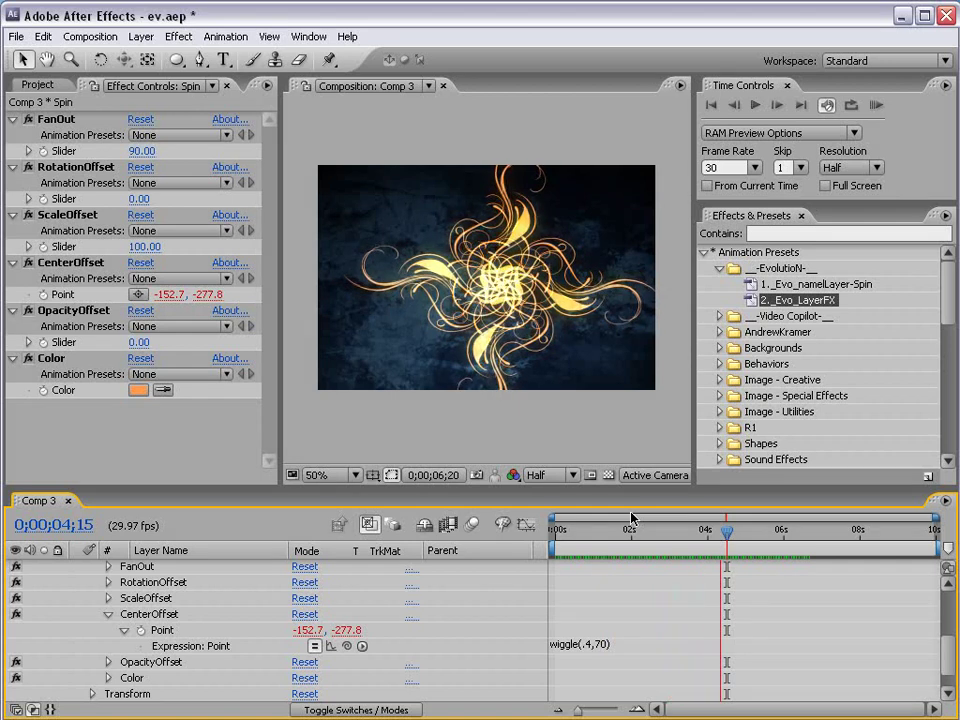
key(space)
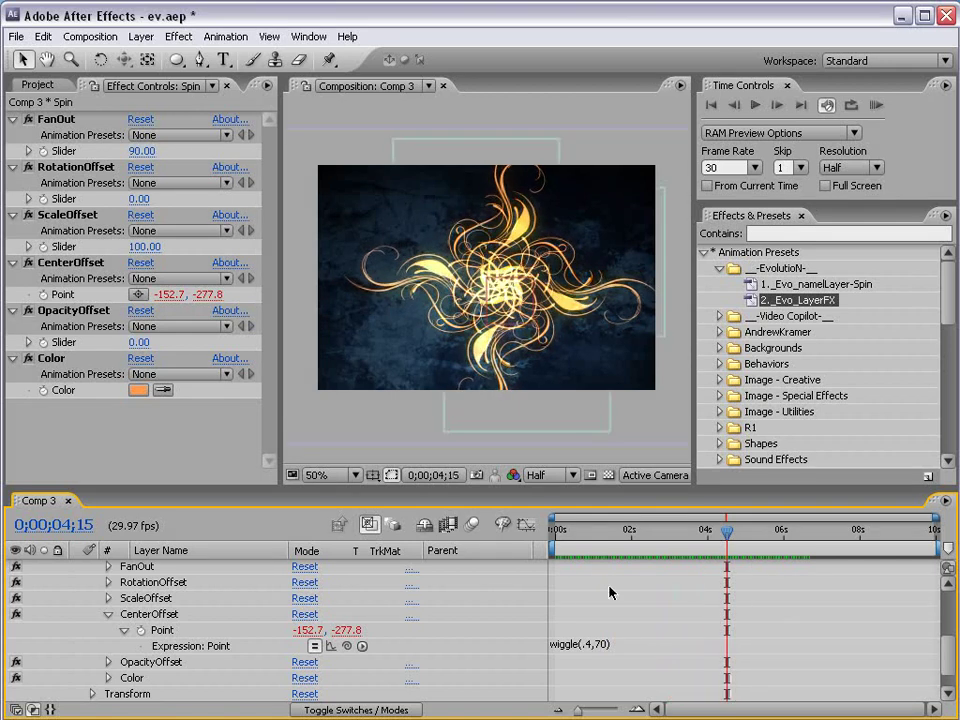
Remove the wiggle expression from the Spin null's CenterOffset Point
scroll(497, 328, up, 1)
scroll(497, 333, down, 2)
click(620, 645)
key(BackSpace)
click(583, 628)
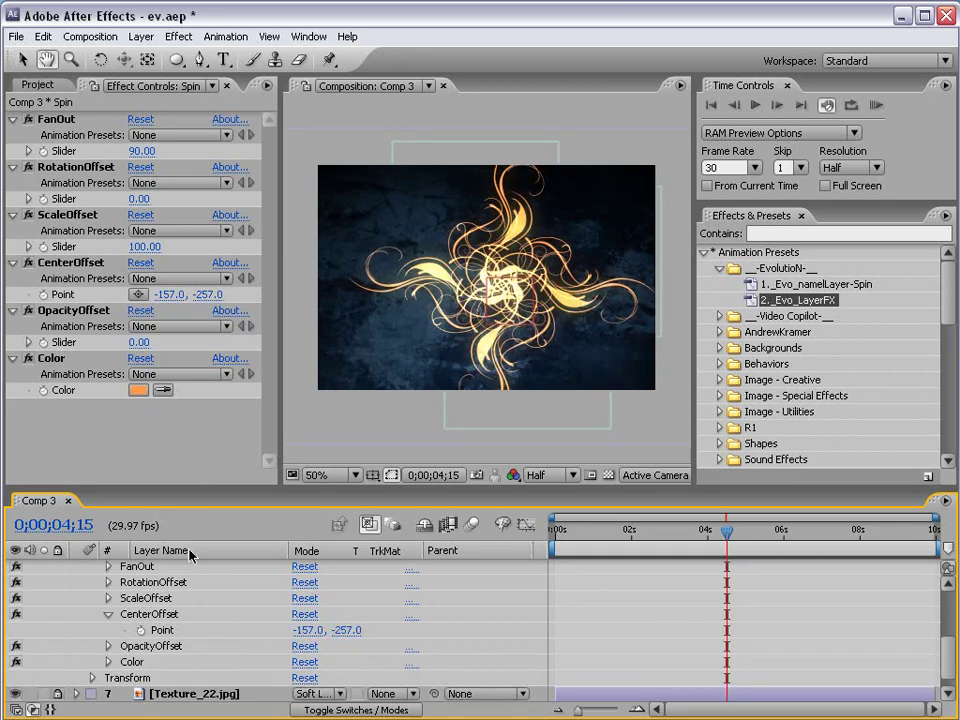
Collapse the Spin null's properties and duplicate the topmost Flourish_08.mov layer twice
scroll(191, 561, up, 3)
click(150, 620)
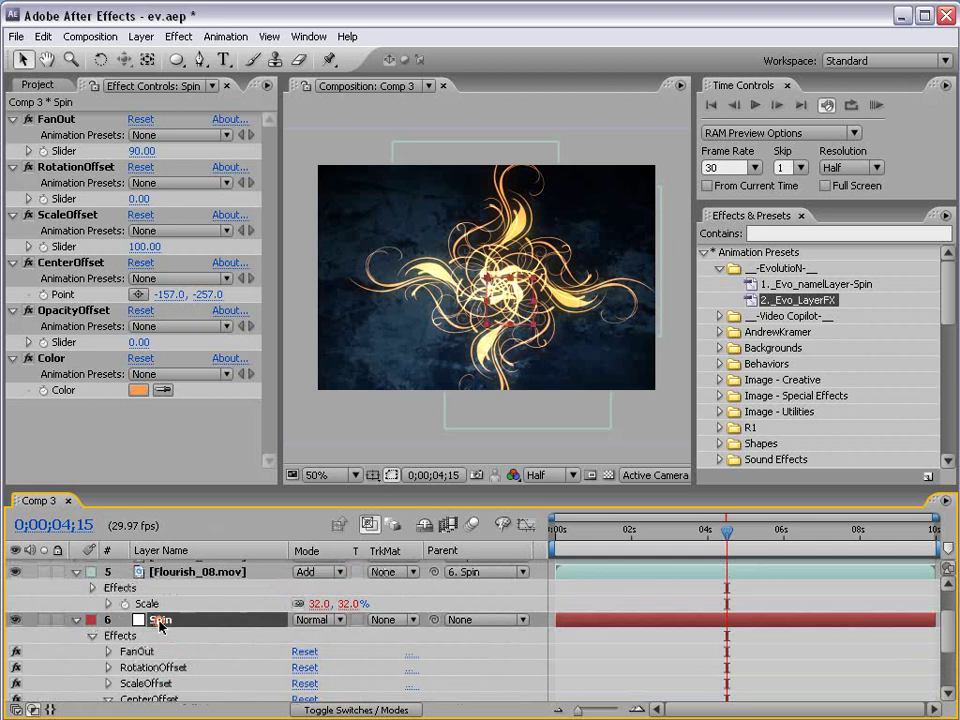
click(76, 620)
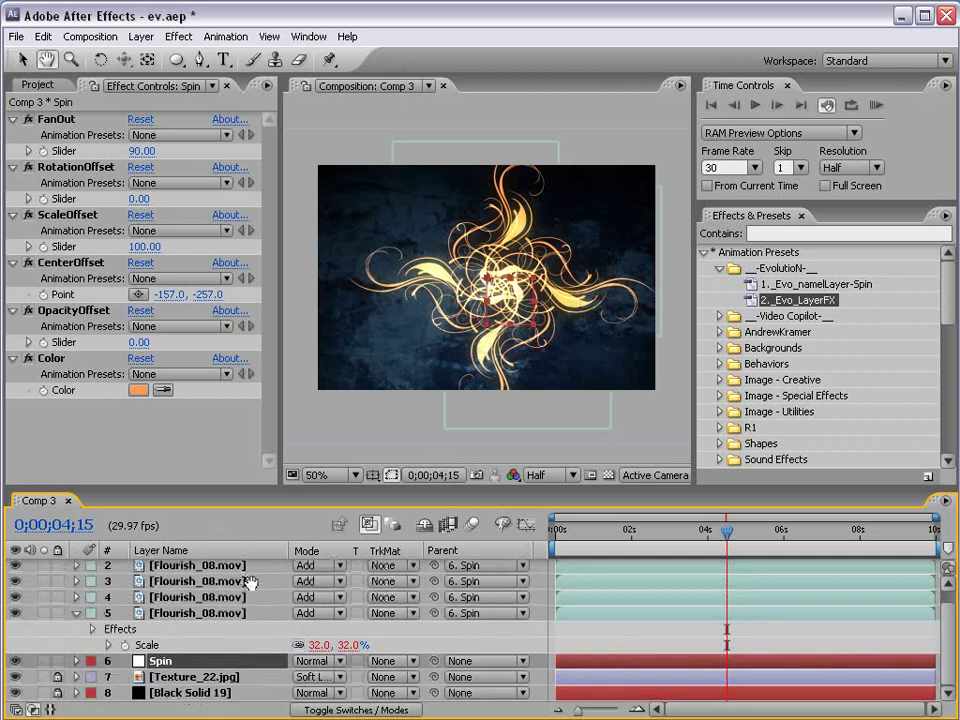
scroll(221, 600, up, 1)
click(175, 584)
click(168, 601)
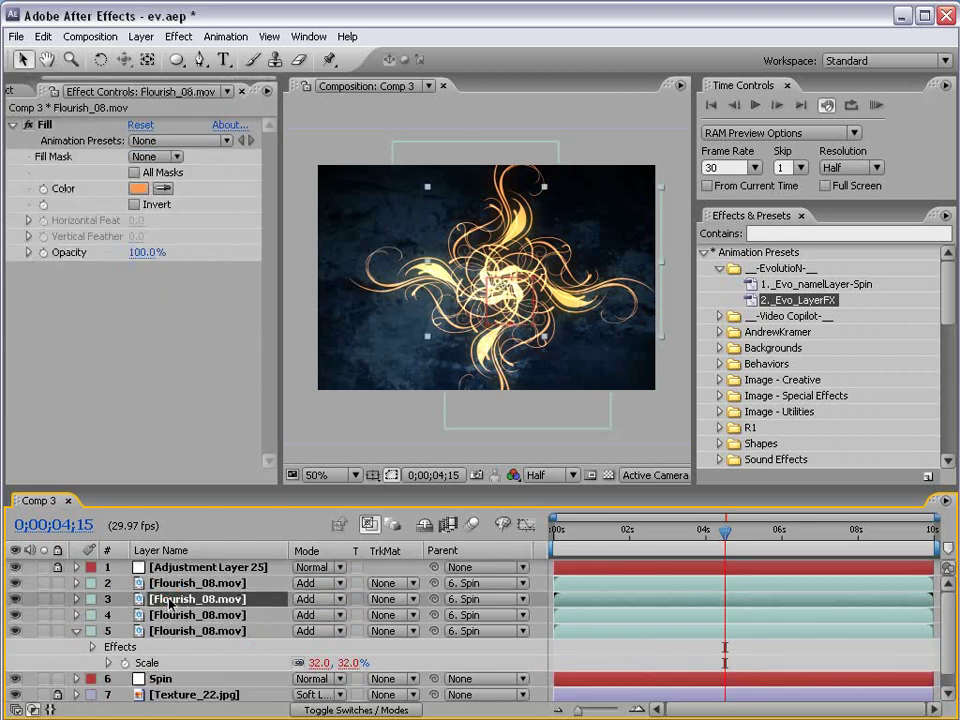
click(176, 584)
key(ctrl+d)
key(ctrl+d)
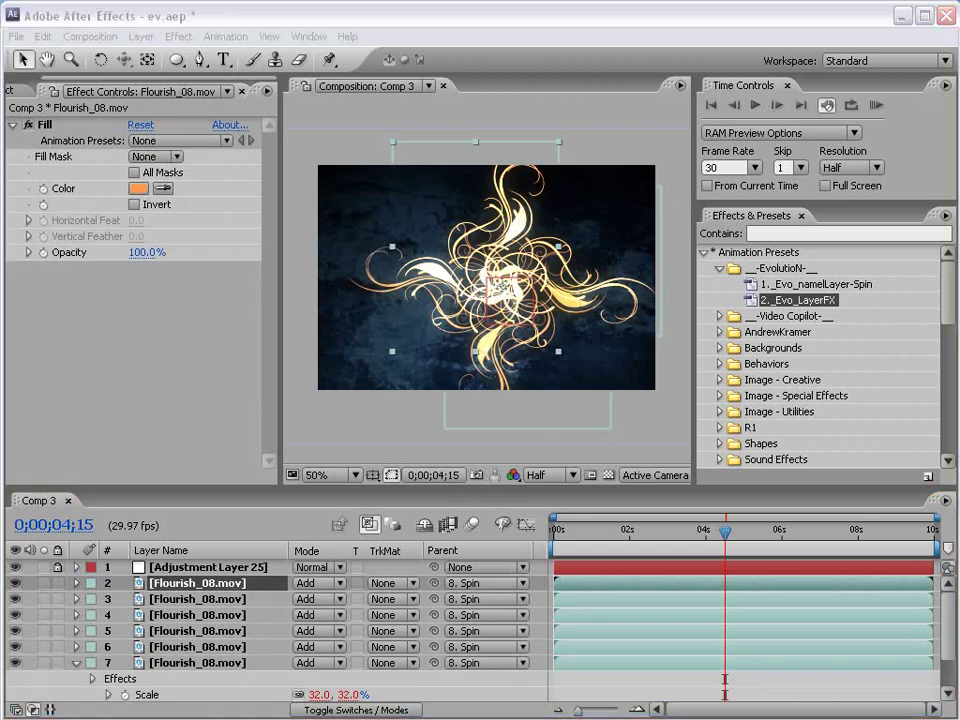
Switch to Calculator and divide 360 by 6 for the fan angle of six flourishes
drag(377, 334, 352, 267)
click(370, 438)
click(364, 414)
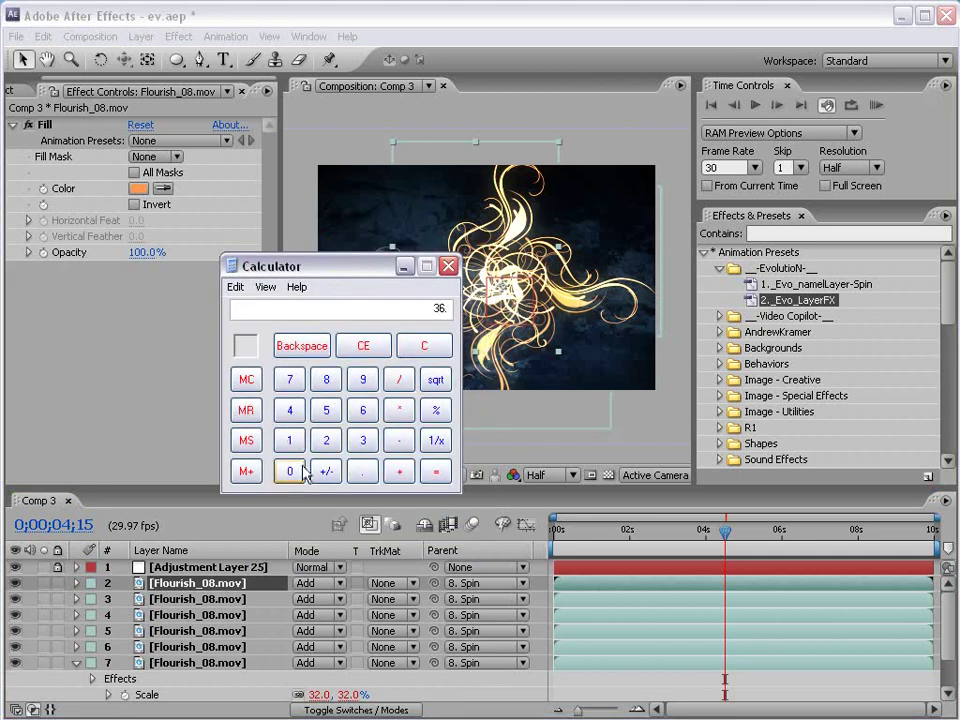
click(300, 470)
click(398, 381)
click(366, 413)
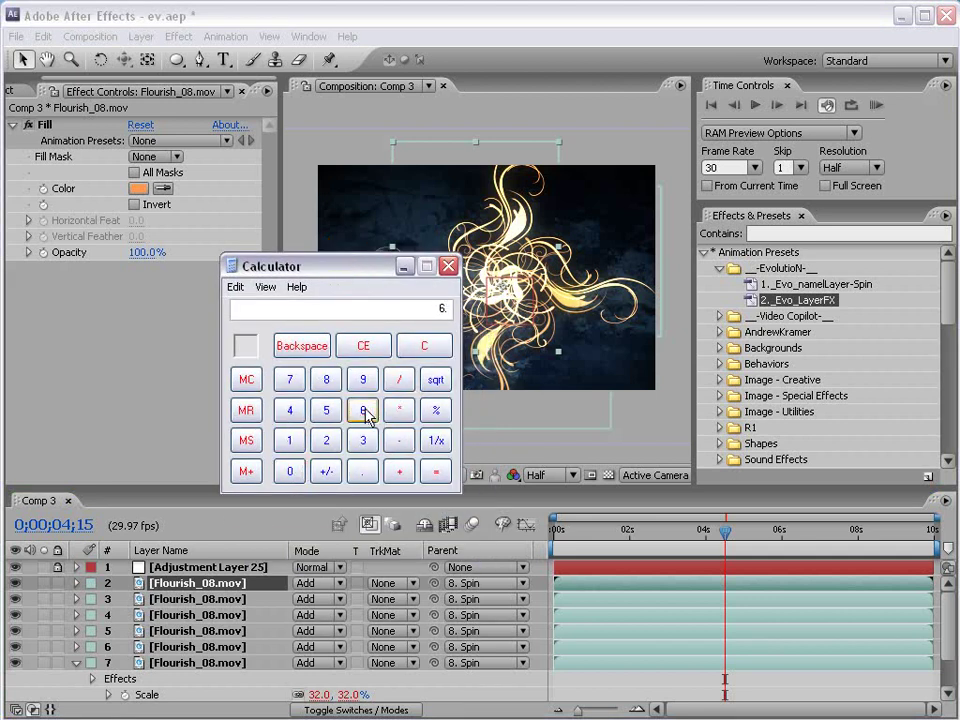
click(437, 473)
Return to After Effects and set the Spin null's FanOut slider to 60
click(274, 682)
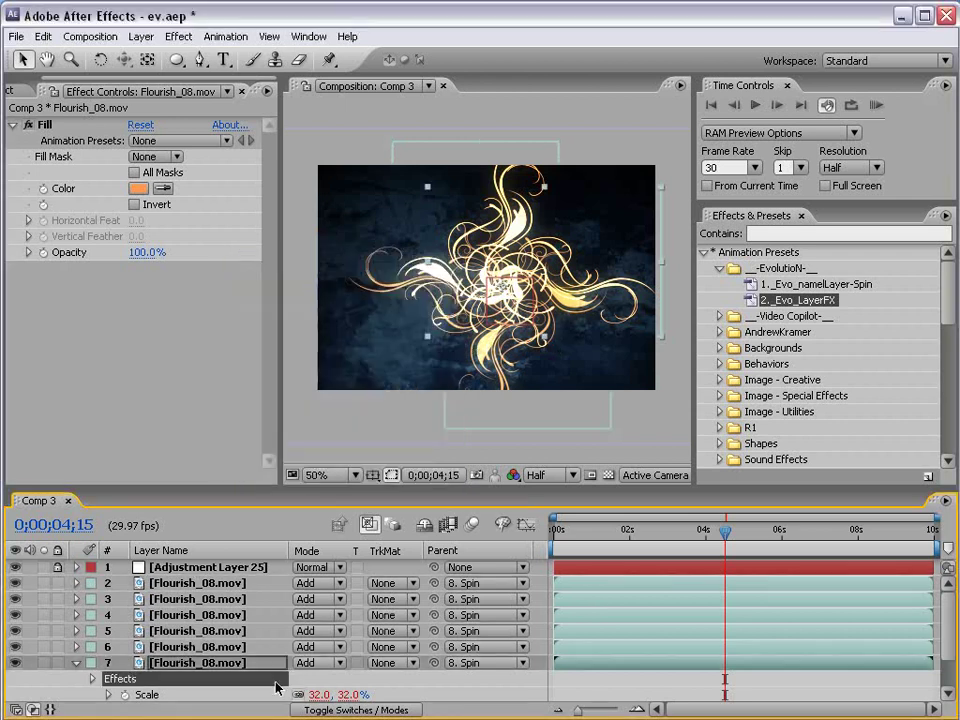
click(338, 680)
key(space)
scroll(258, 677, down, 3)
click(178, 664)
click(141, 151)
text(60)
key(Return)
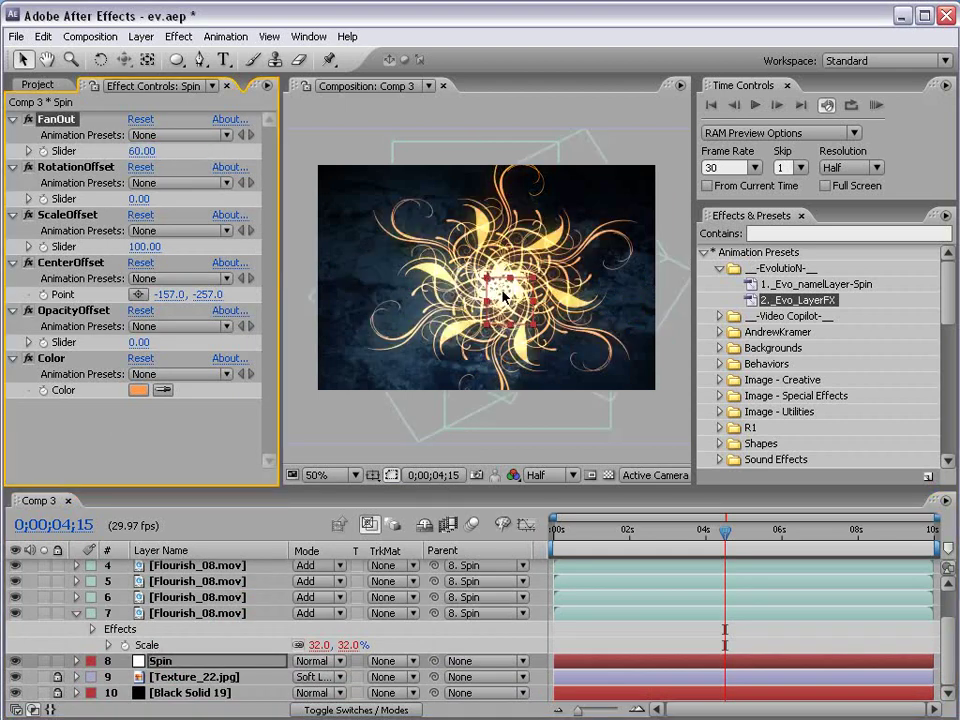
Try out other values on the Spin null's FanOut and RotationOffset sliders
drag(136, 151, 173, 165)
click(146, 154)
click(580, 648)
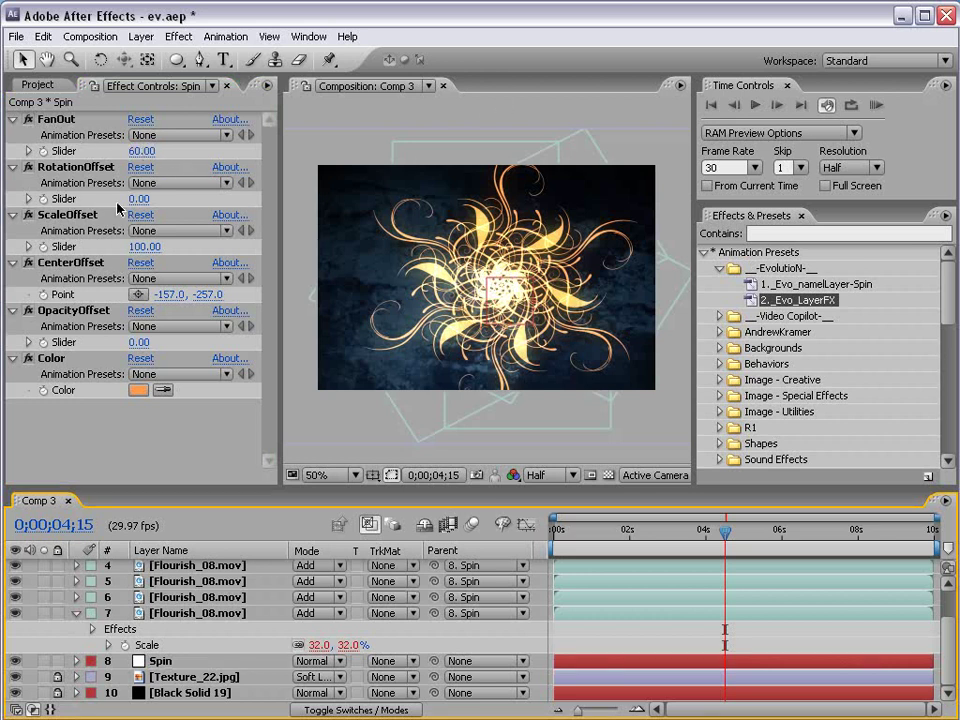
click(76, 166)
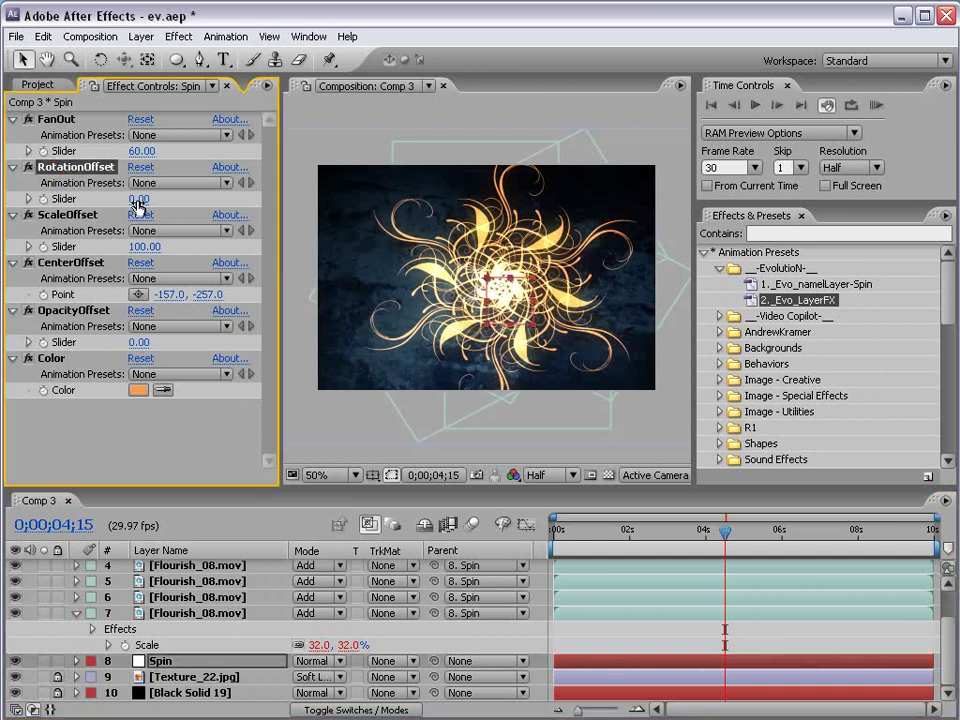
drag(137, 199, 186, 193)
Reduce the Spin null's ScaleOffset slider to 86 to shrink all the flourishes
click(66, 215)
mouse_move(142, 246)
mouse_down()
mouse_move(100, 248)
mouse_move(137, 257)
mouse_up()
click(654, 615)
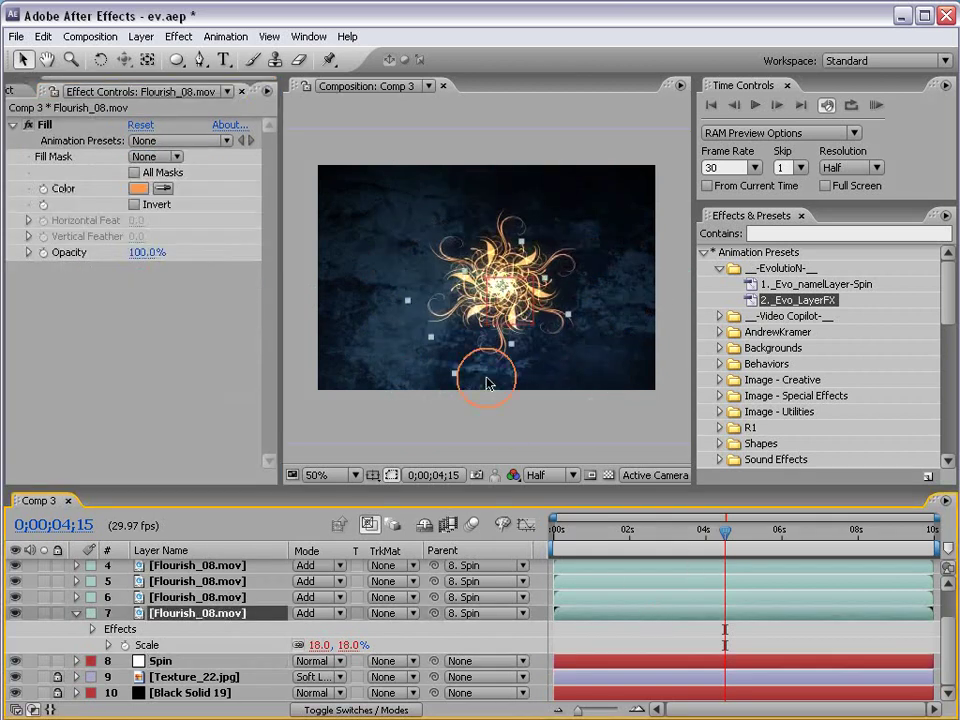
Set the composition's viewing resolution to Full and inspect the flourish at 100% in a maximized view
key(grave)
key(grave)
click(551, 478)
click(549, 500)
click(638, 627)
key(grave)
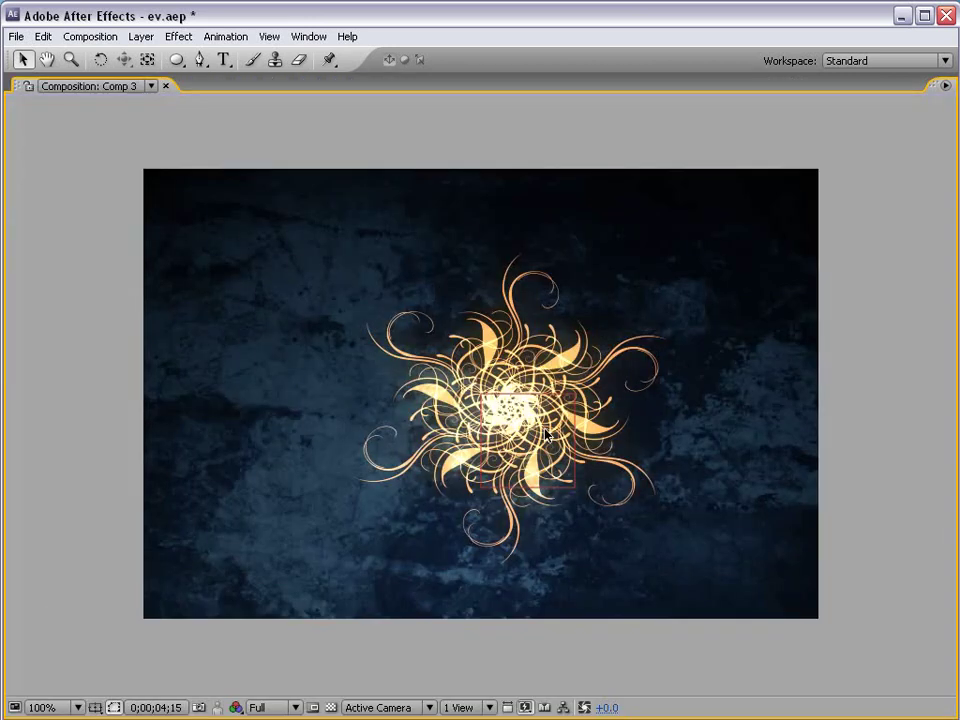
key(comma)
key(grave)
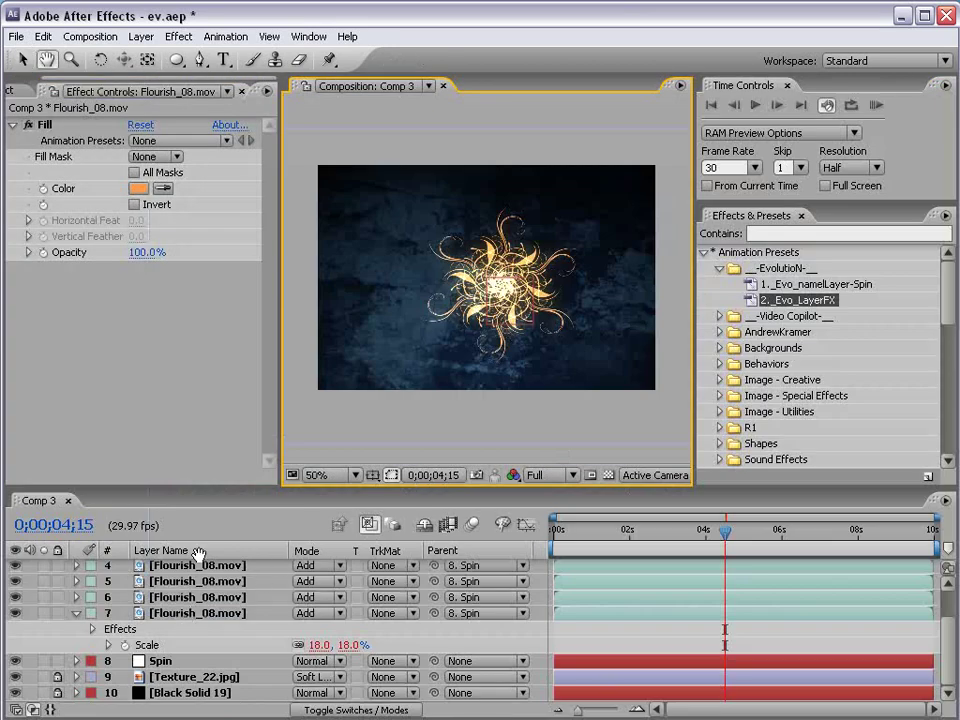
Try out a lower OpacityOffset on the Spin null and set it back to 0
click(175, 661)
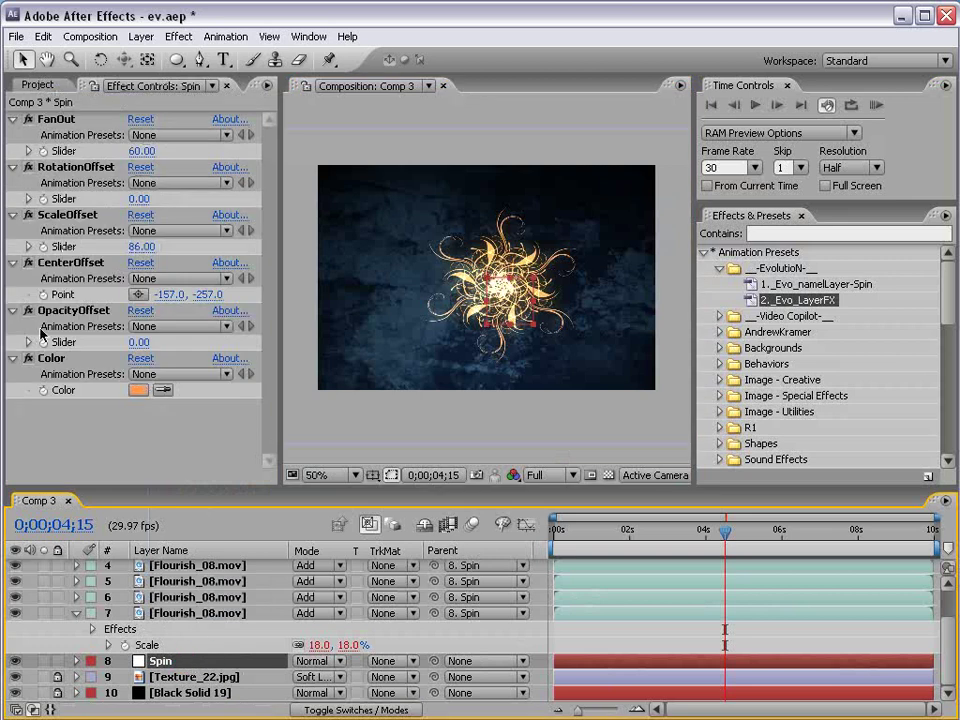
drag(139, 342, 96, 343)
scroll(495, 302, up, 2)
click(144, 342)
text(0)
key(Return)
Change the Spin null's Color control to light purple and check the flourish in a maximized composition view
click(138, 390)
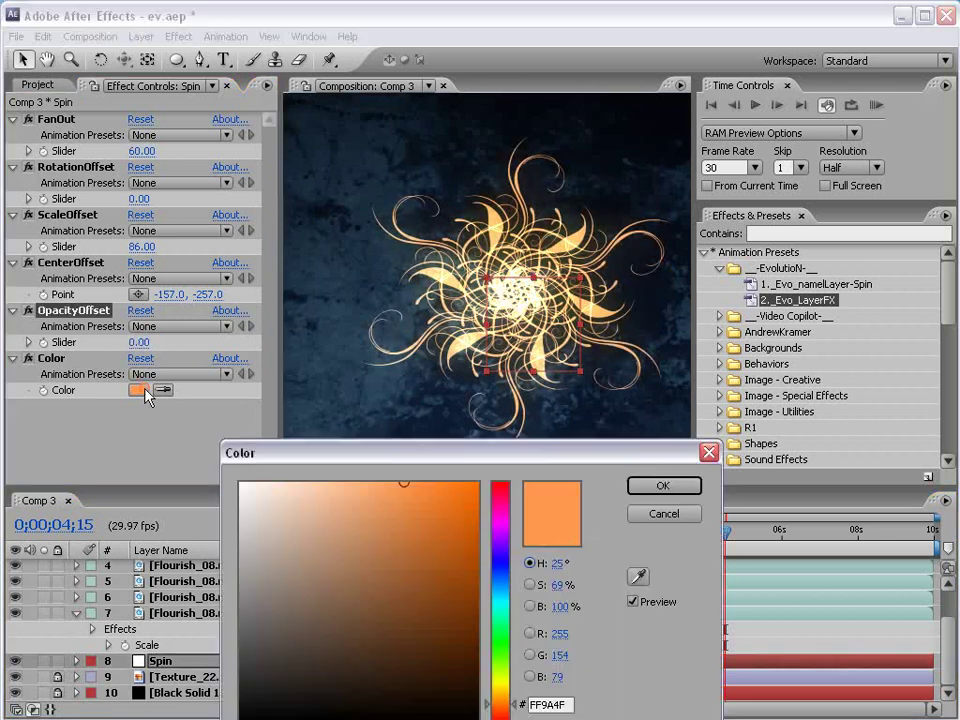
drag(501, 578, 505, 543)
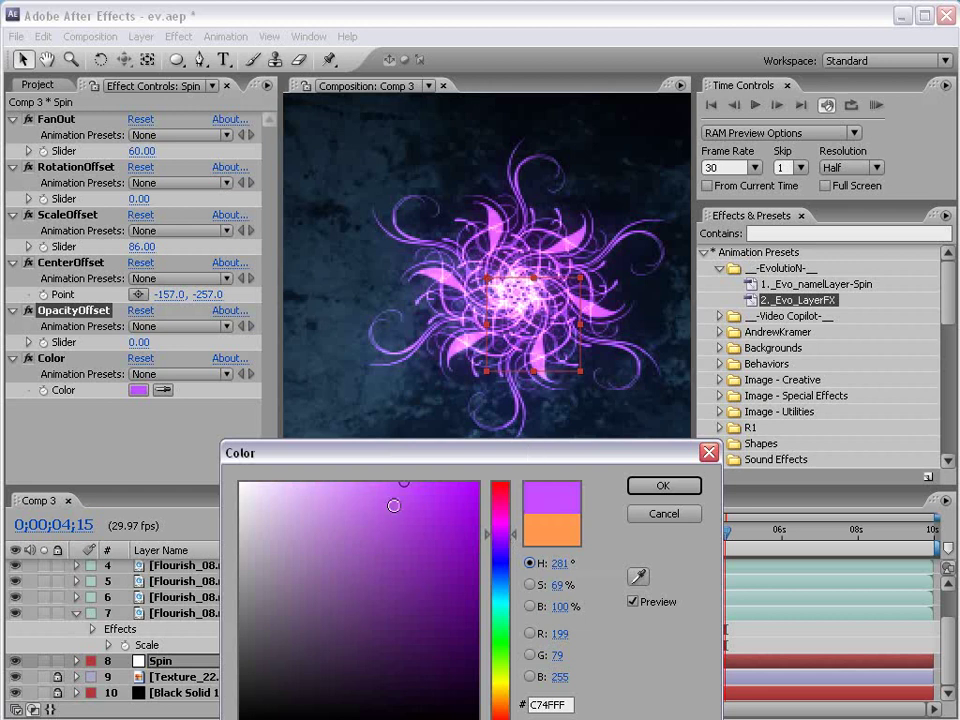
drag(420, 506, 477, 530)
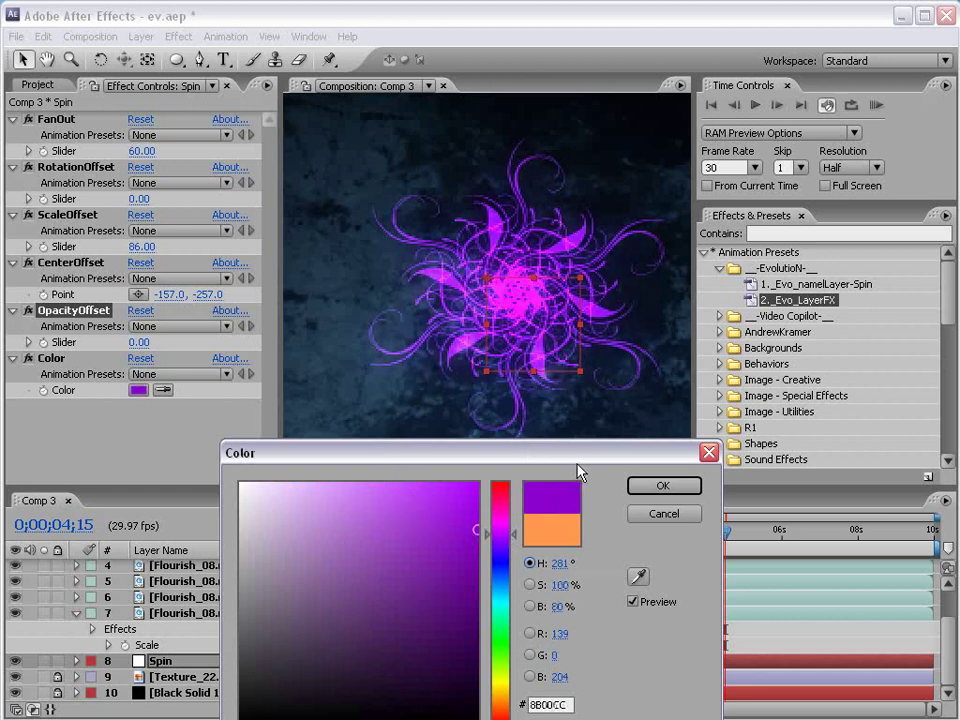
mouse_move(388, 515)
mouse_down()
mouse_move(388, 481)
mouse_move(416, 480)
mouse_move(405, 486)
mouse_up()
click(662, 485)
key(grave)
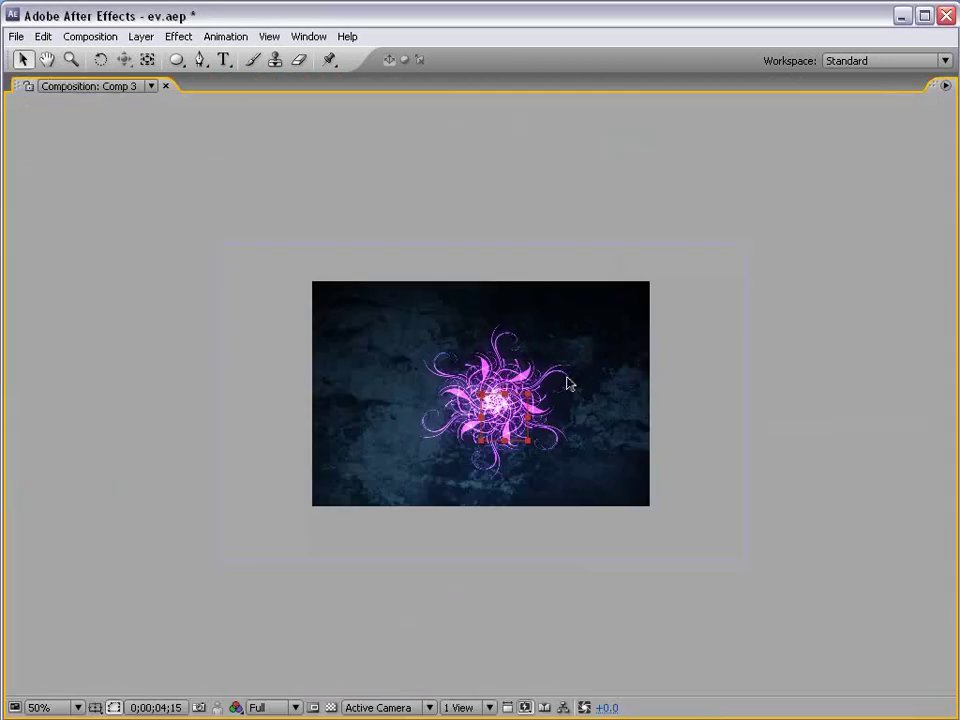
scroll(567, 384, up, 1)
key(grave)
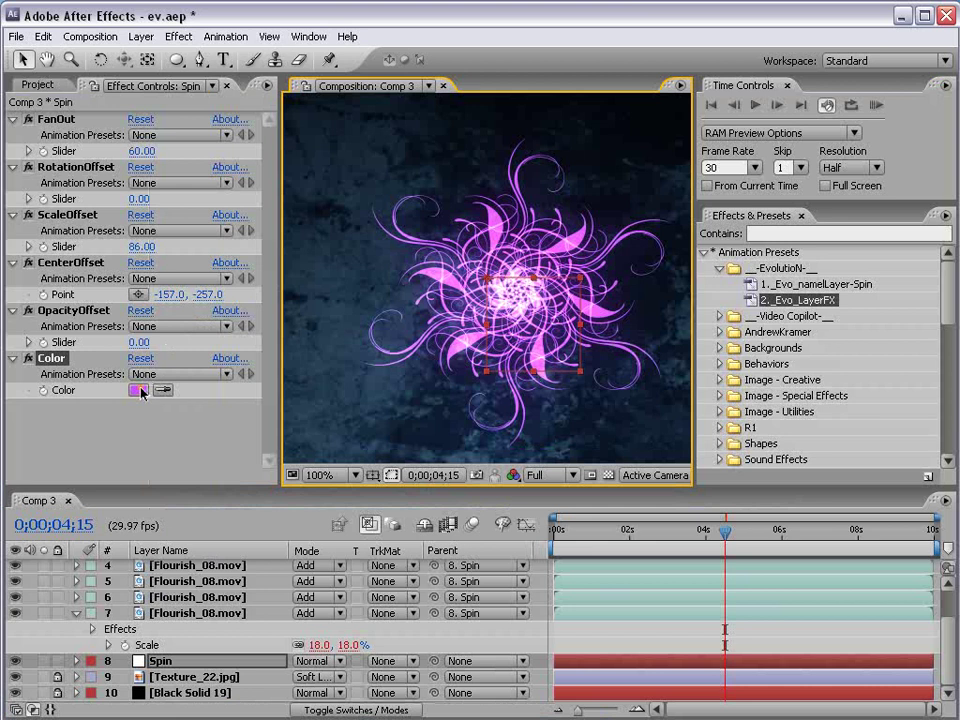
Set the Spin null's Color control to light blue
click(140, 390)
drag(502, 545, 508, 593)
click(662, 485)
click(728, 638)
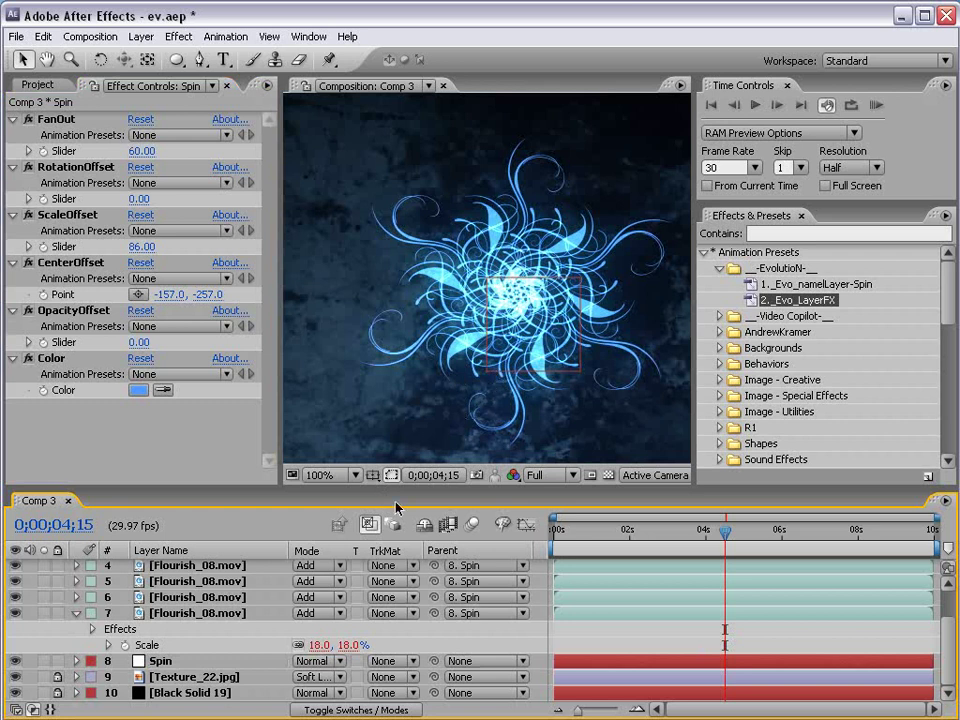
Reduce the Scale of flourish layers 2, 4 and 6 together and RAM preview the blue animation
scroll(300, 620, up, 3)
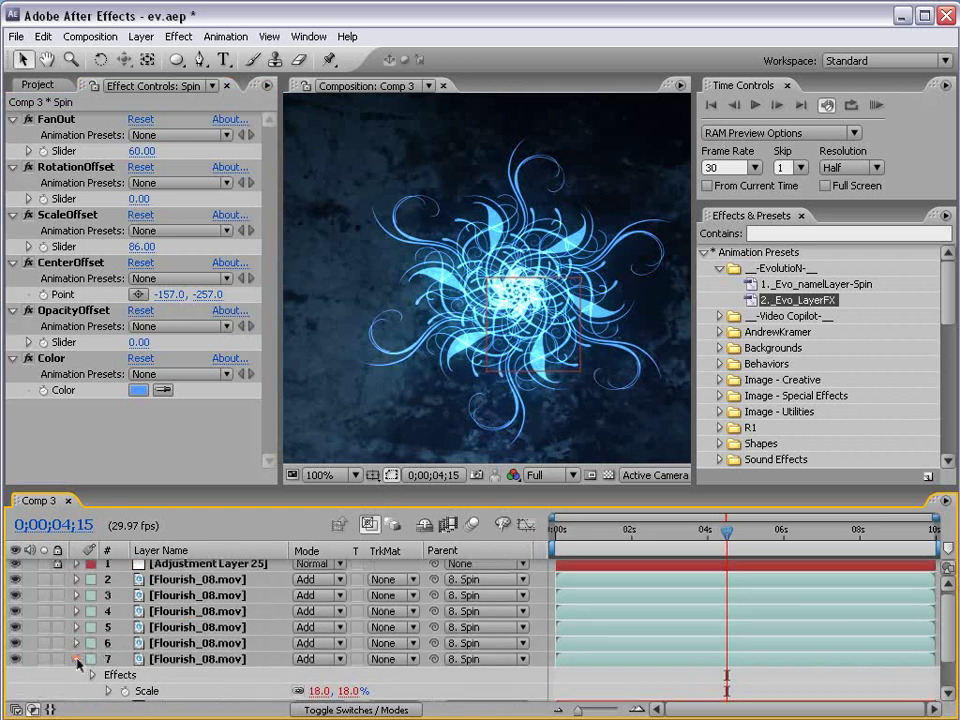
click(77, 659)
drag(602, 347, 565, 334)
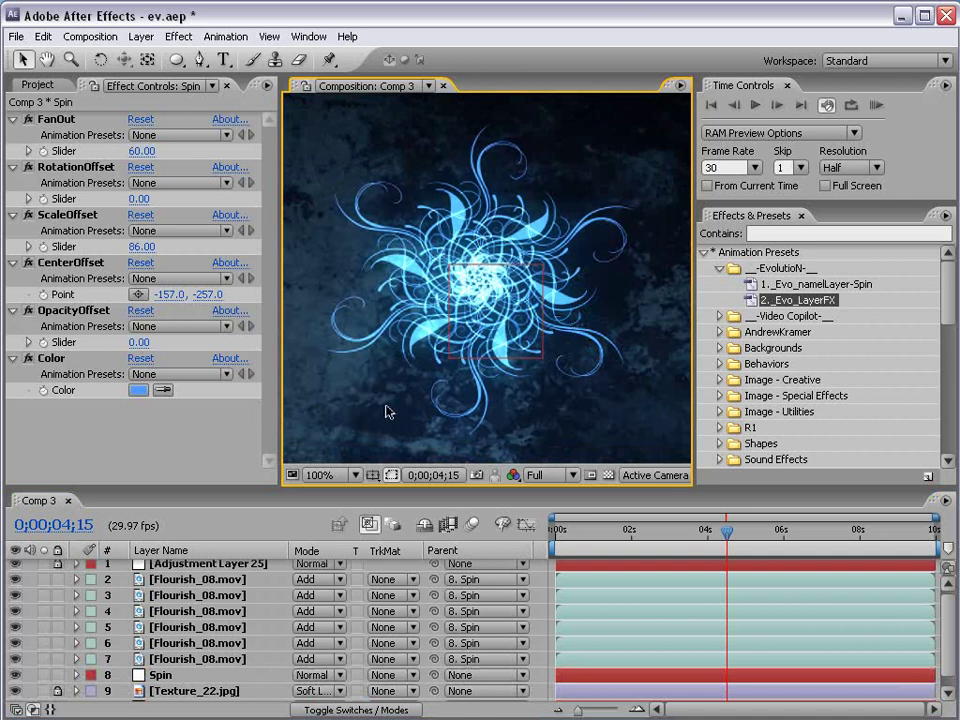
click(165, 579)
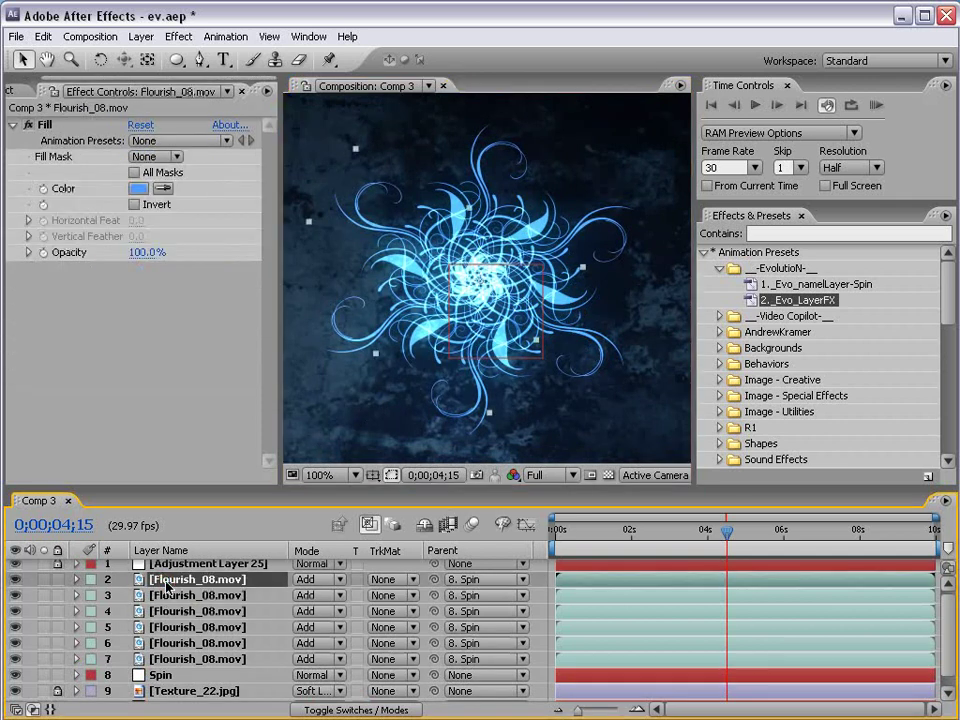
ctrl+click(160, 611)
ctrl+click(161, 643)
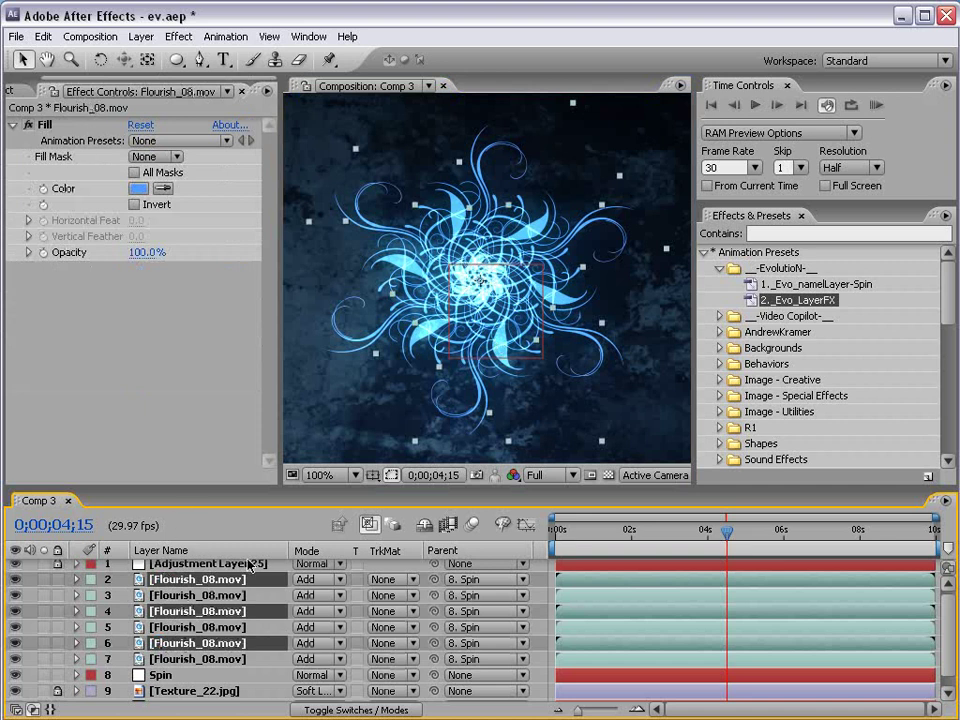
drag(274, 493, 251, 448)
key(s)
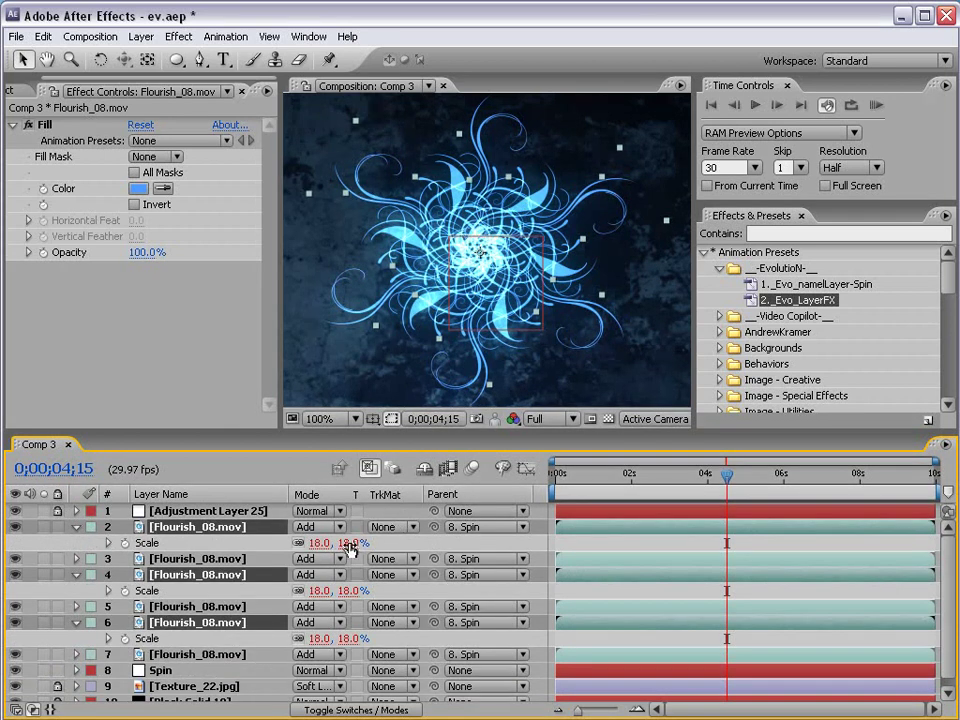
drag(352, 548, 320, 540)
key(KP_0)
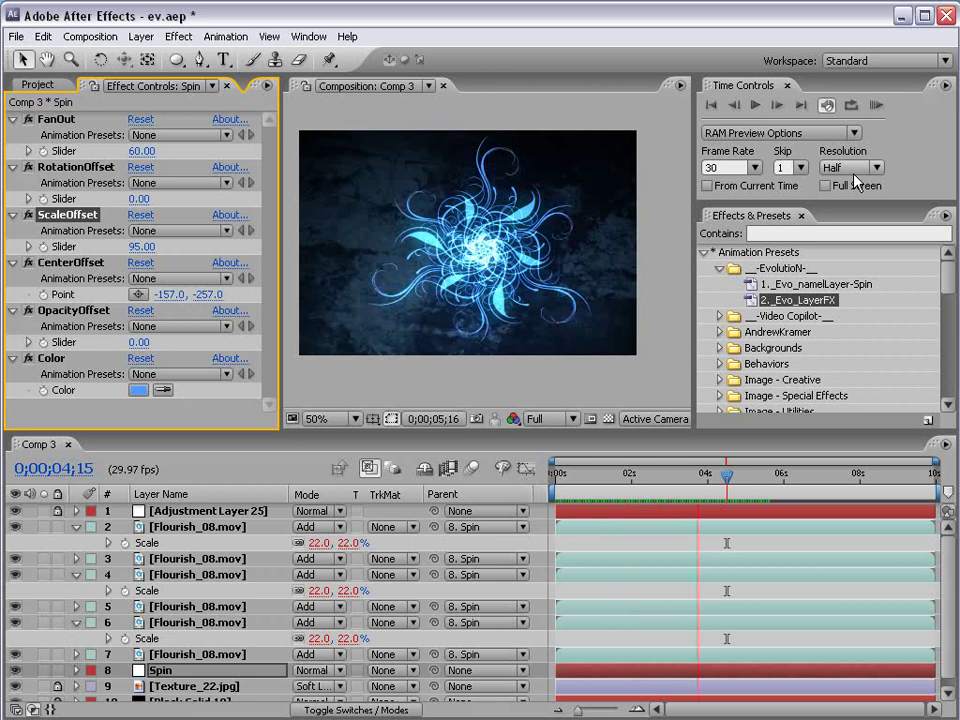
key(space)
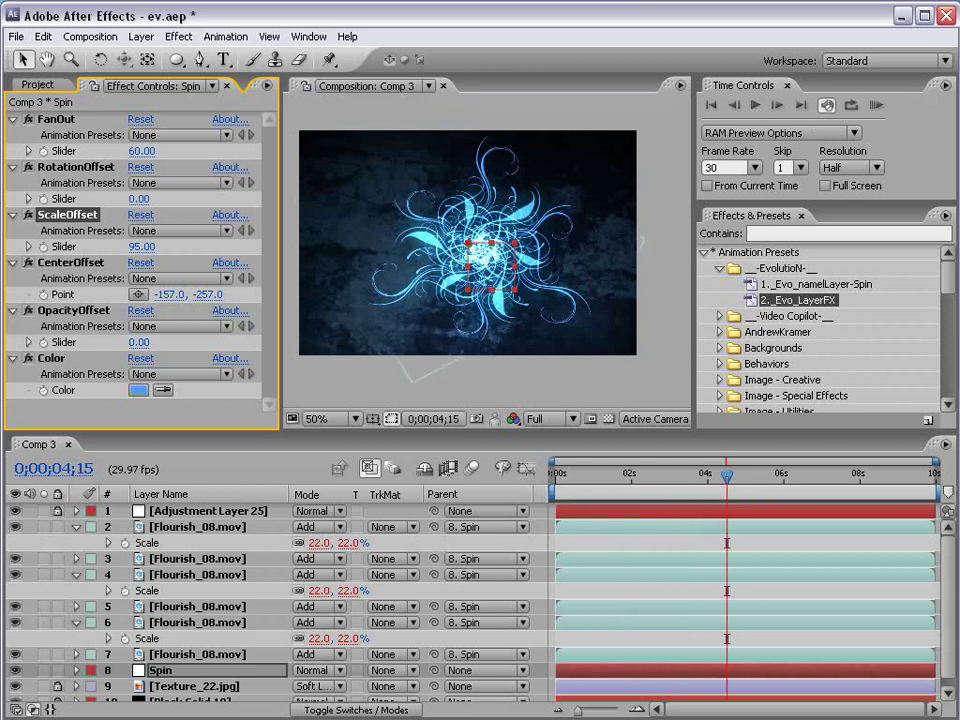
Set the Spin null's FanOut slider to 27
click(158, 674)
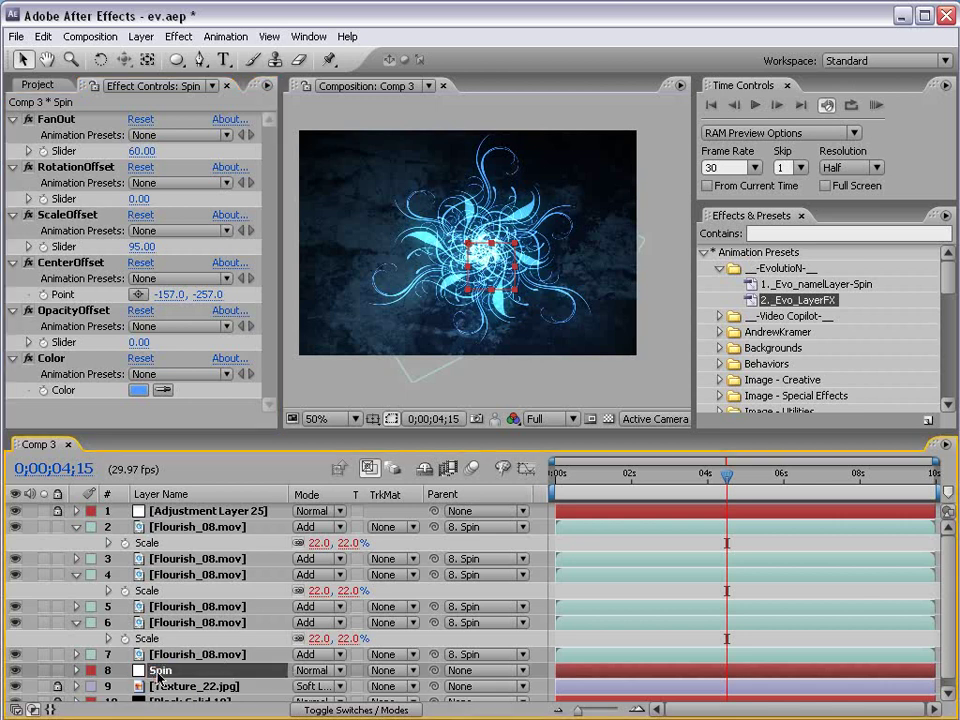
drag(145, 155, 113, 151)
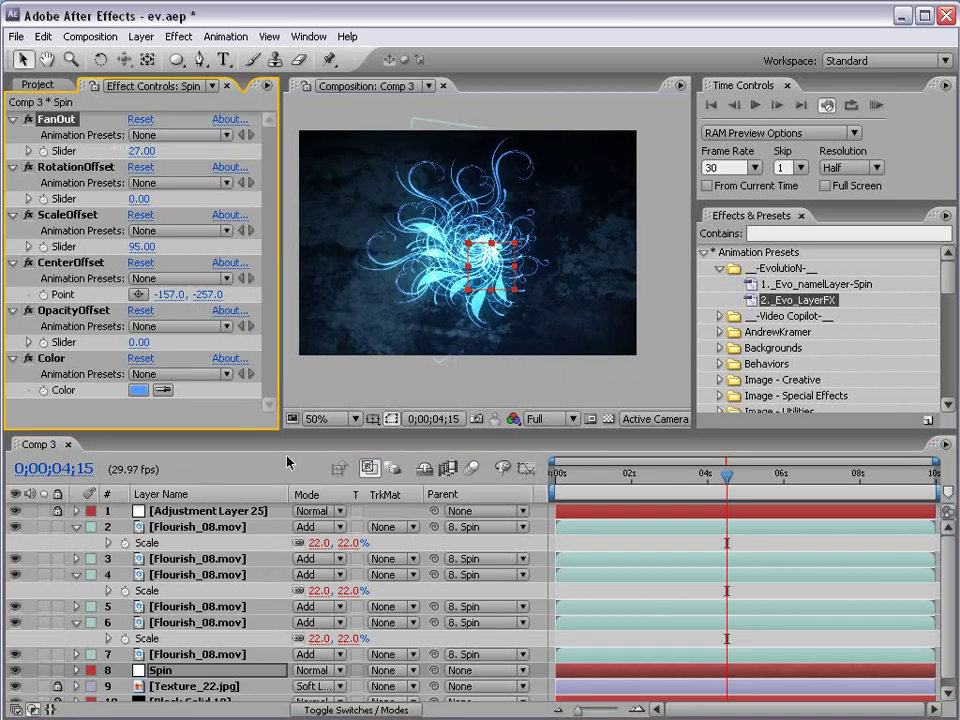
Delete Flourish_08.mov layers 2 through 6, keeping only one flourish
click(233, 528)
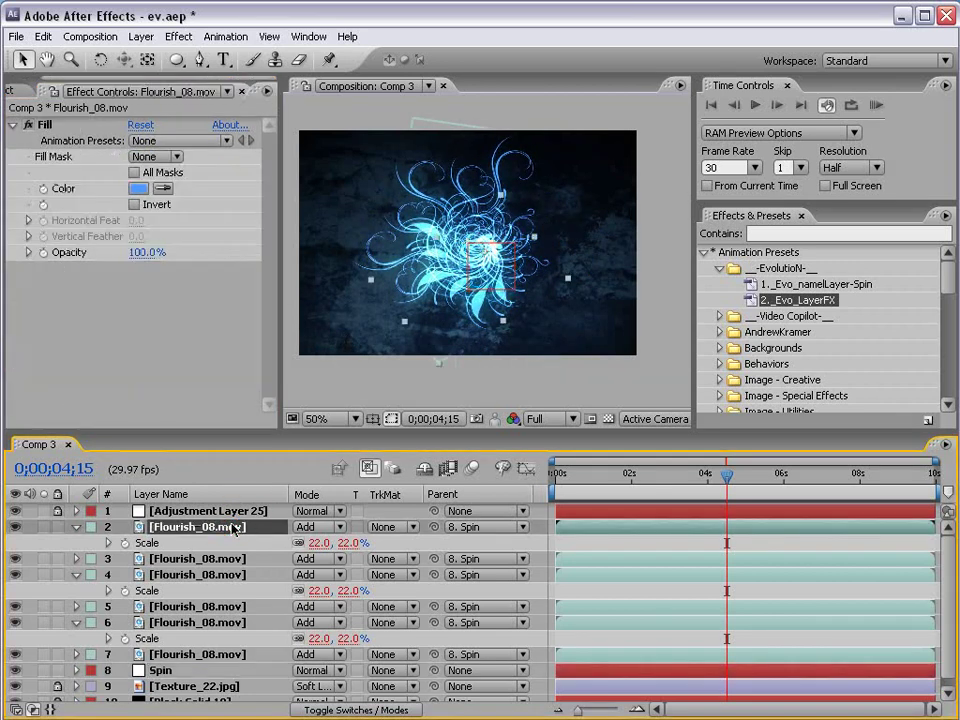
shift+click(183, 624)
key(Delete)
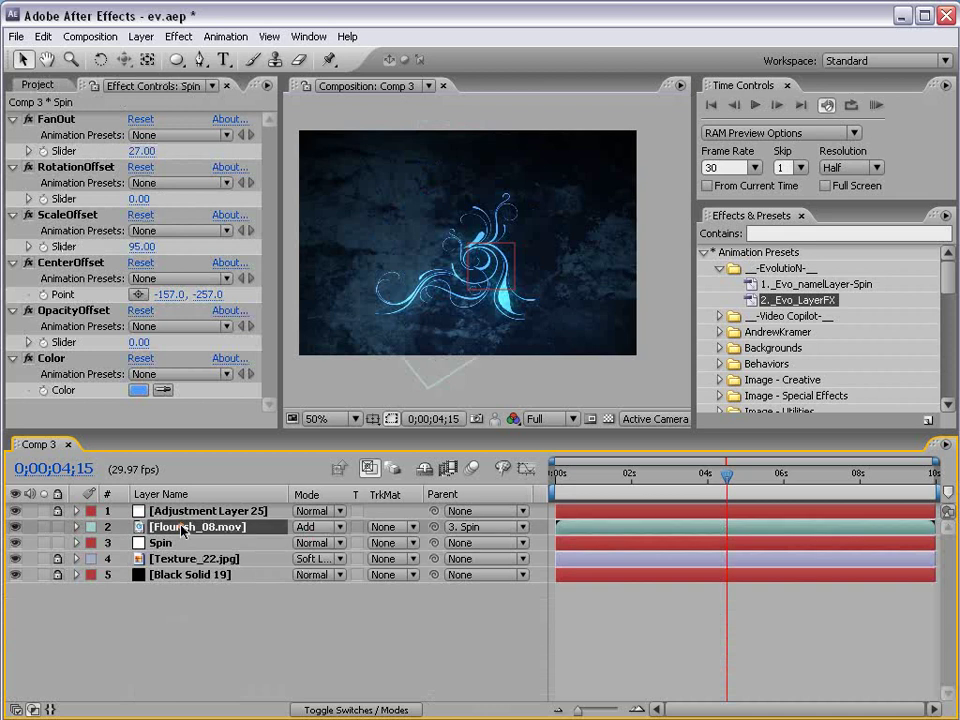
Pre-compose the Flourish_08.mov layer as Flourish_08.mov Comp 1, leaving all attributes in Comp 3
click(184, 530)
scroll(527, 317, up, 2)
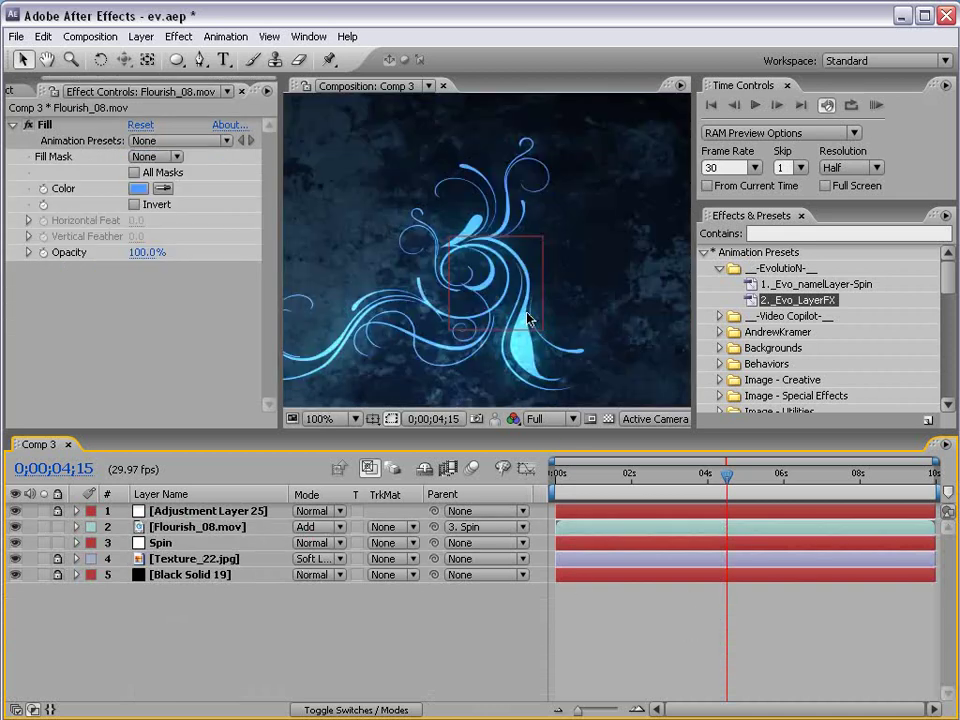
scroll(451, 316, down, 2)
click(207, 531)
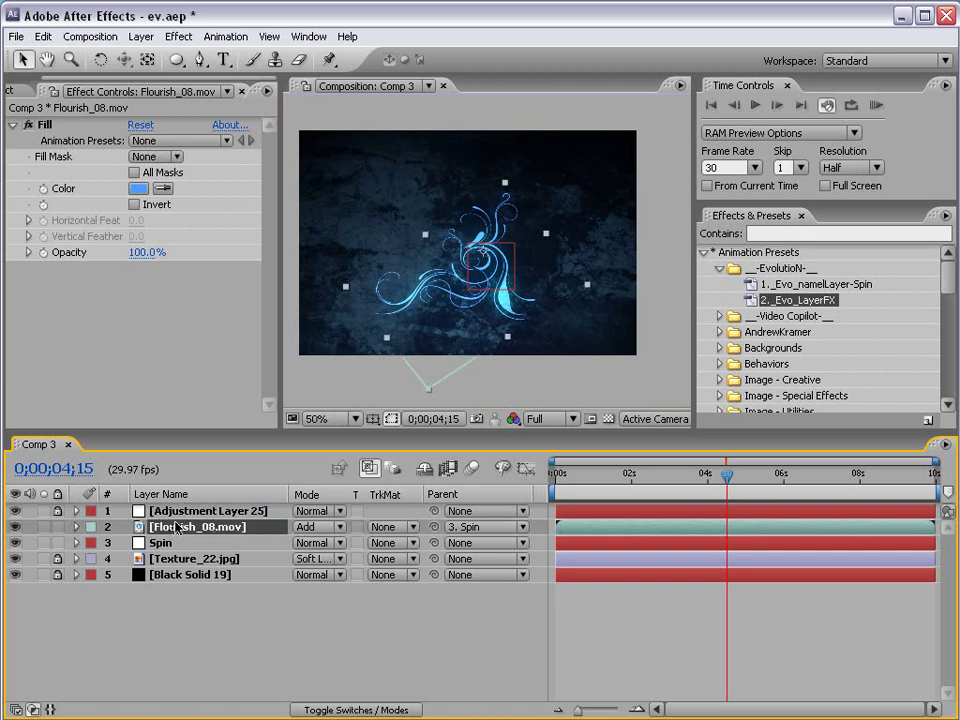
click(141, 36)
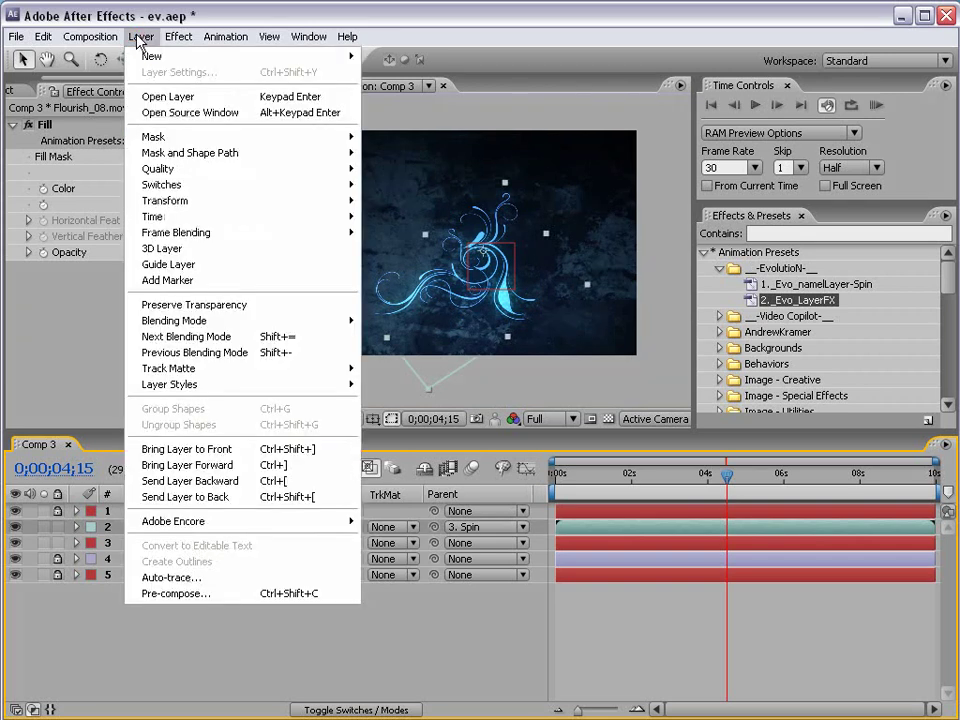
click(147, 594)
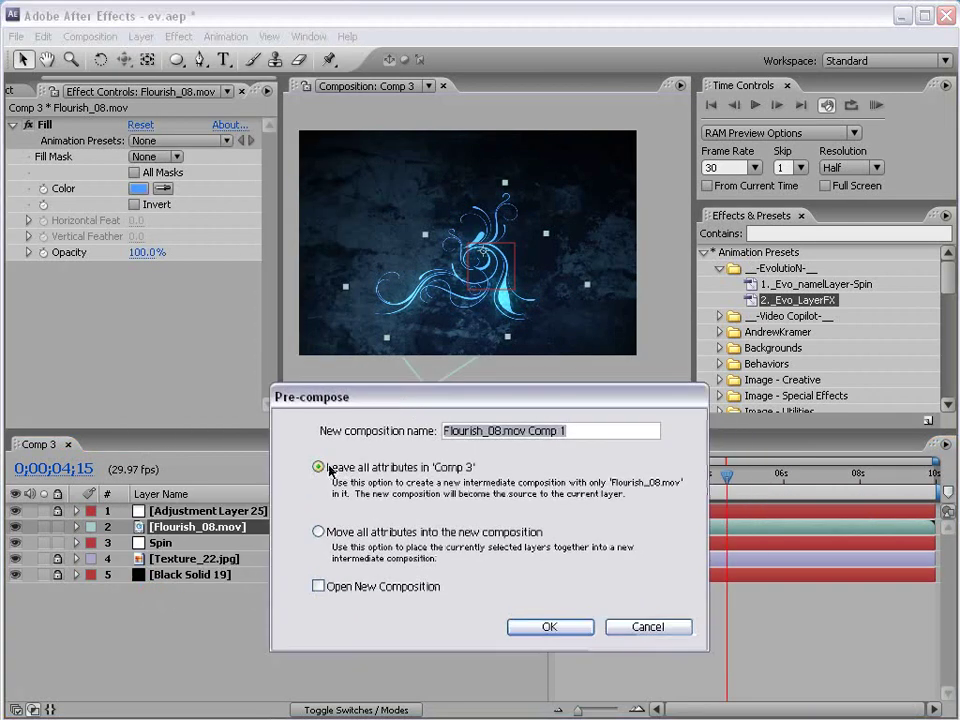
click(329, 468)
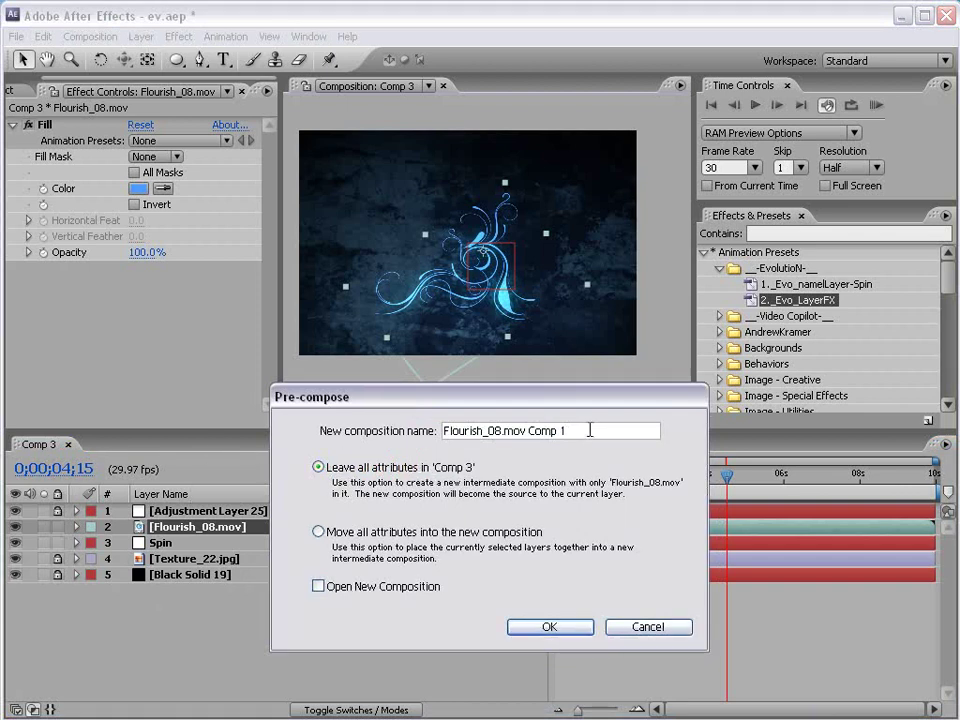
click(549, 626)
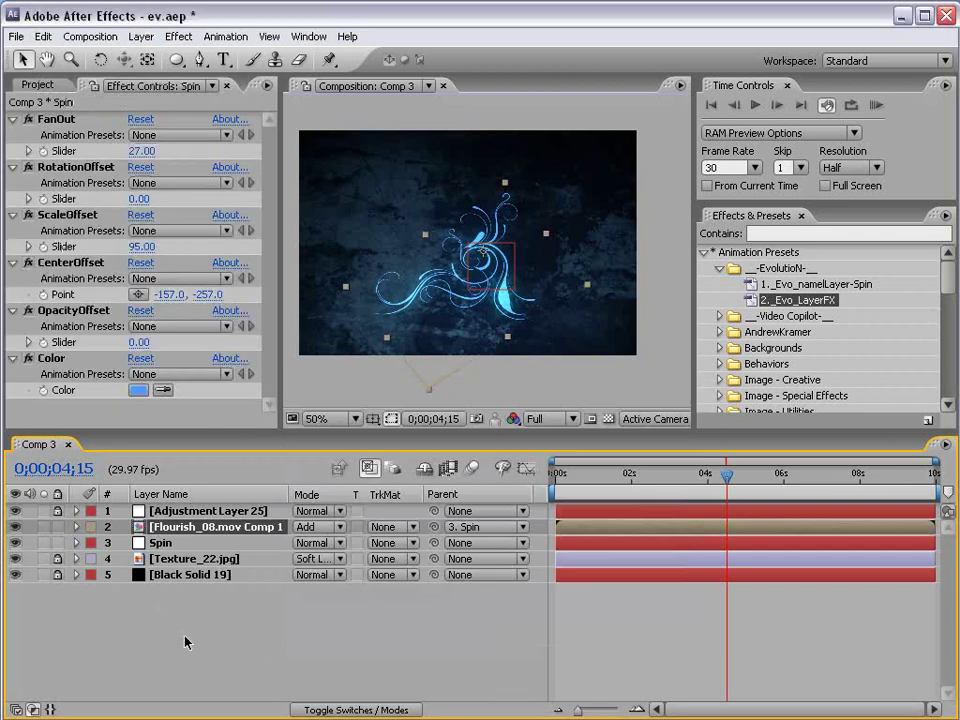
Duplicate the pre-composed Flourish_08.mov Comp 1 layer three times
click(200, 527)
key(ctrl+d)
key(ctrl+d)
key(ctrl+d)
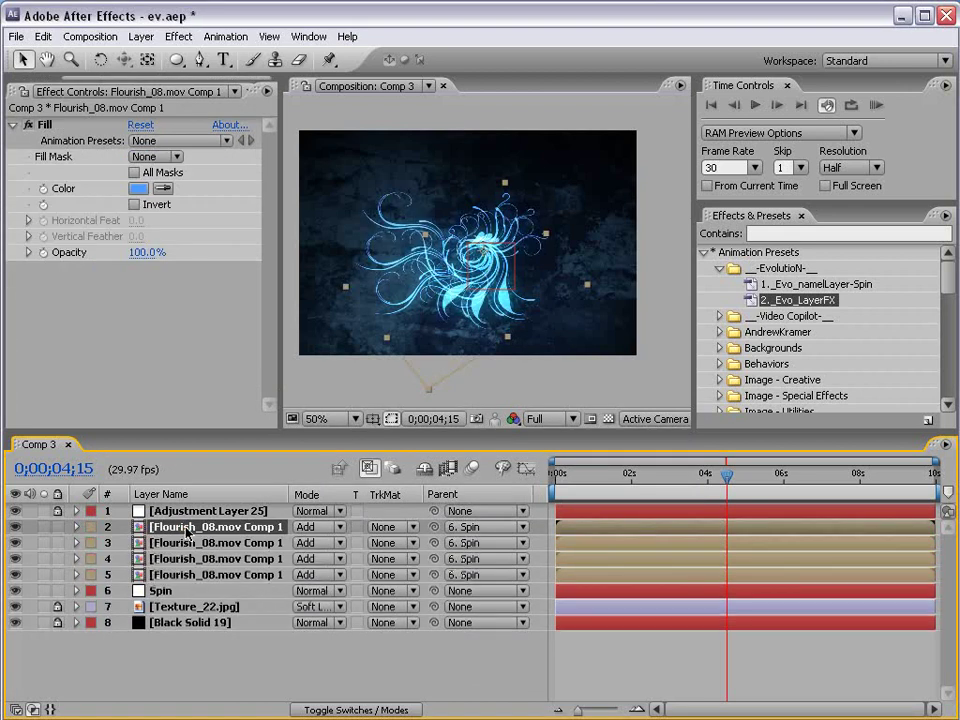
Set the Spin null's FanOut slider to 90 and scrub the timeline to check the radial arrangement
click(170, 592)
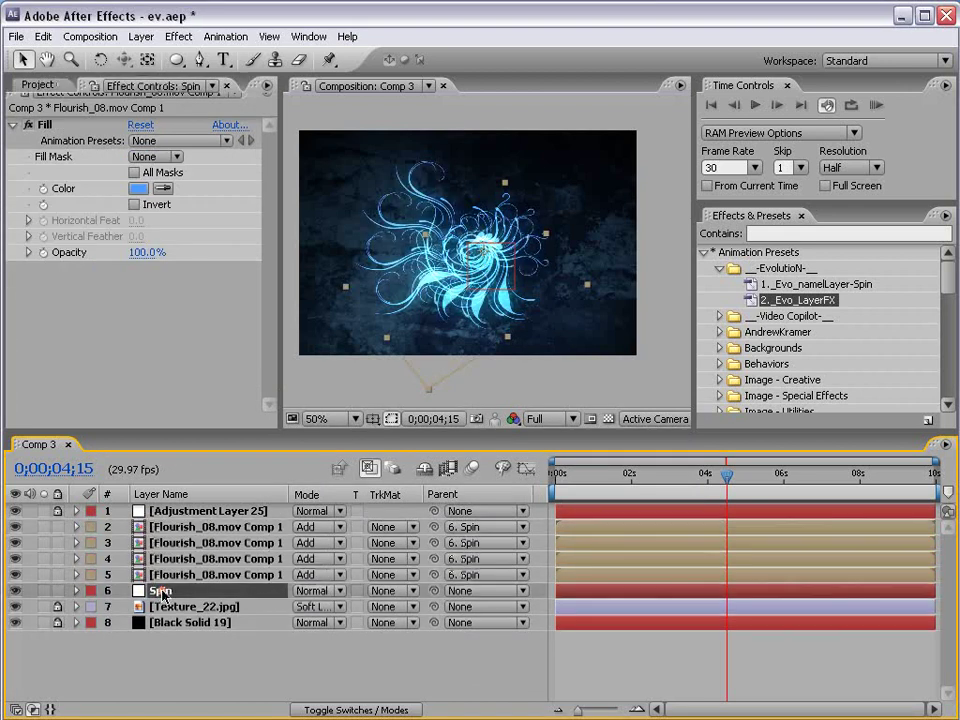
click(138, 150)
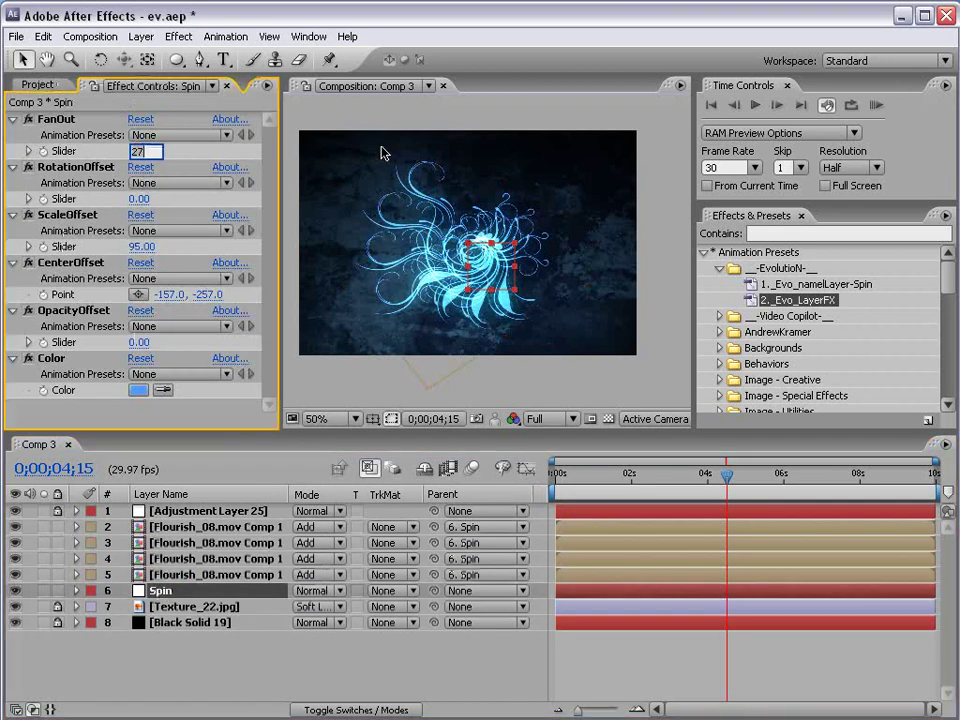
text(90)
key(Return)
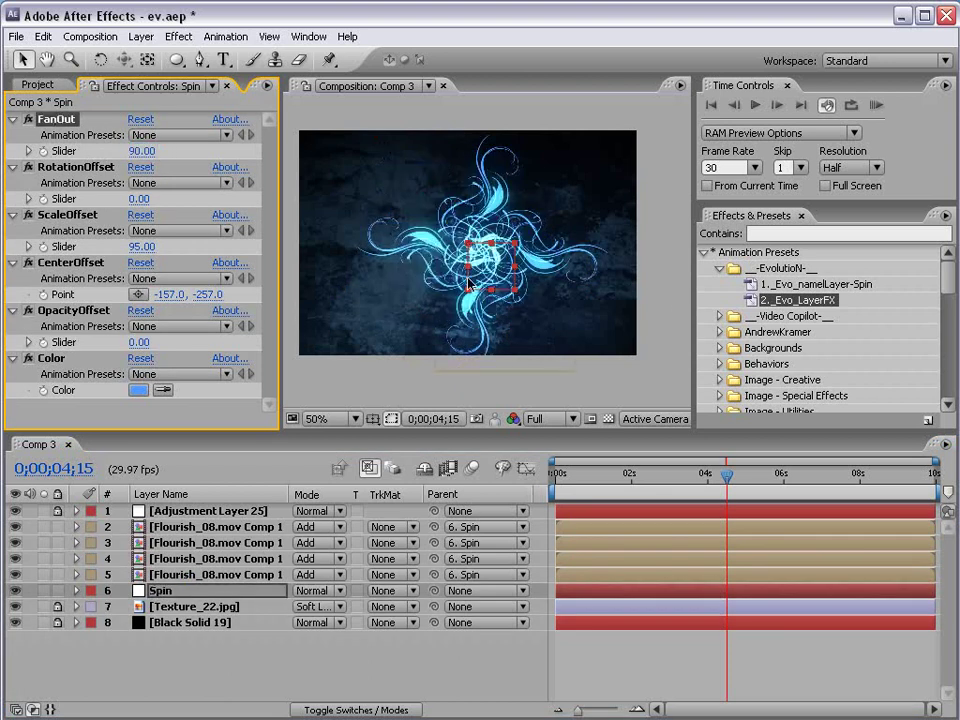
drag(566, 476, 660, 495)
click(602, 665)
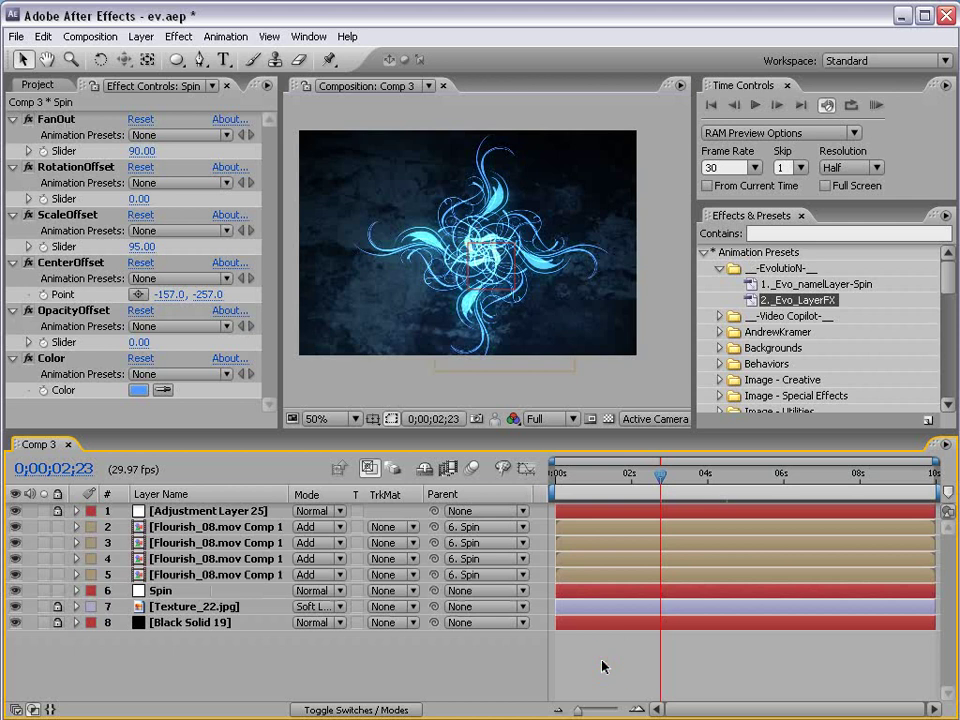
Open the Flourish_08.mov Comp 1 precomp and examine the flourish's growth and overall shape at full growth
double_click(186, 527)
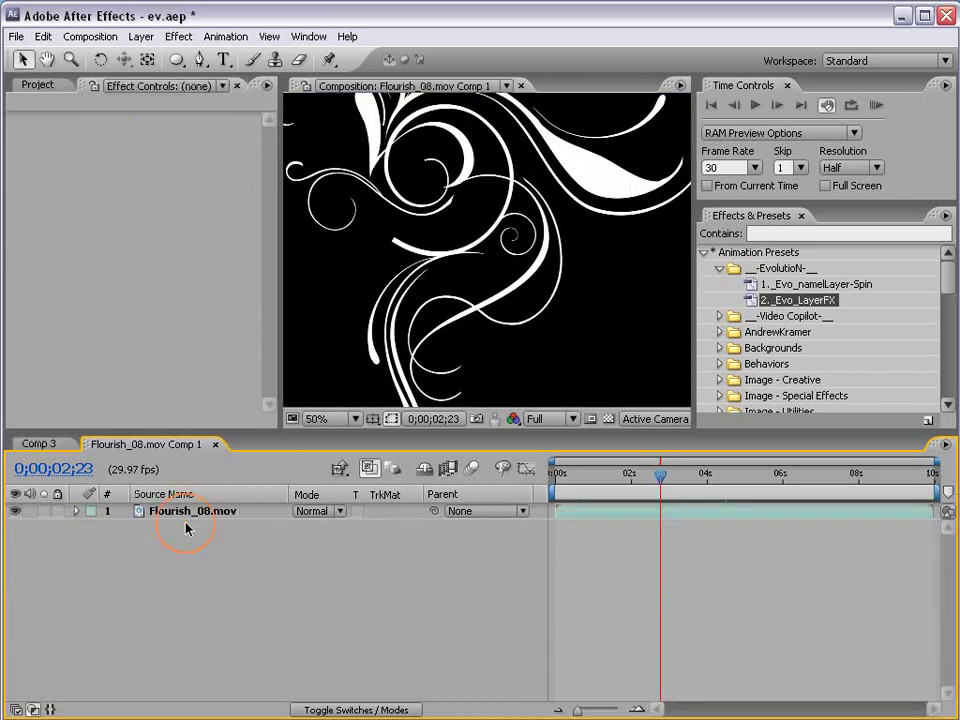
click(38, 443)
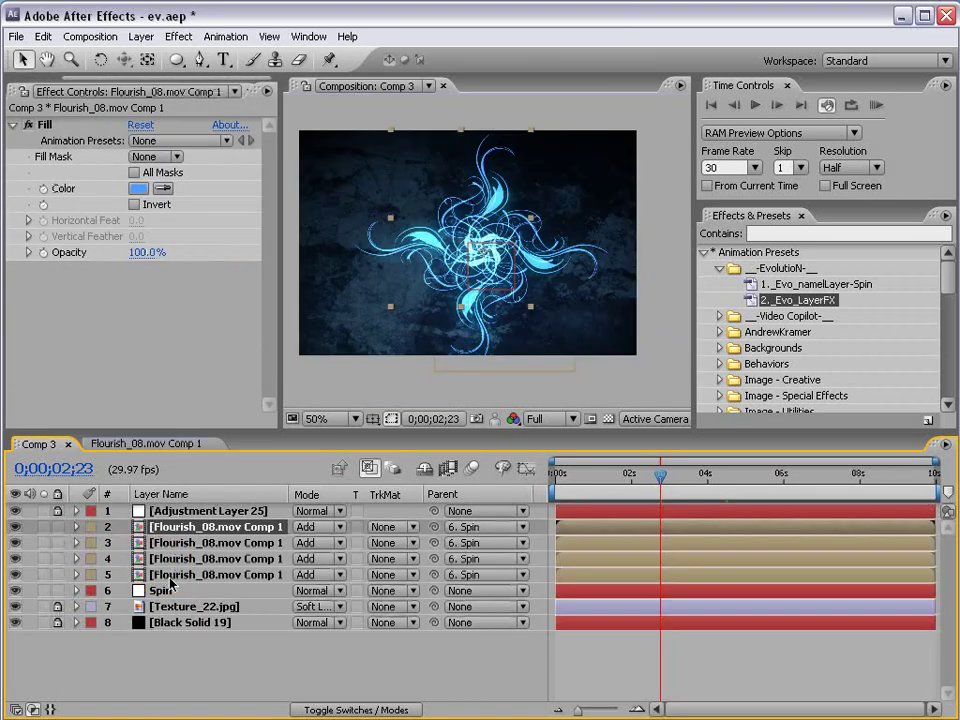
click(125, 443)
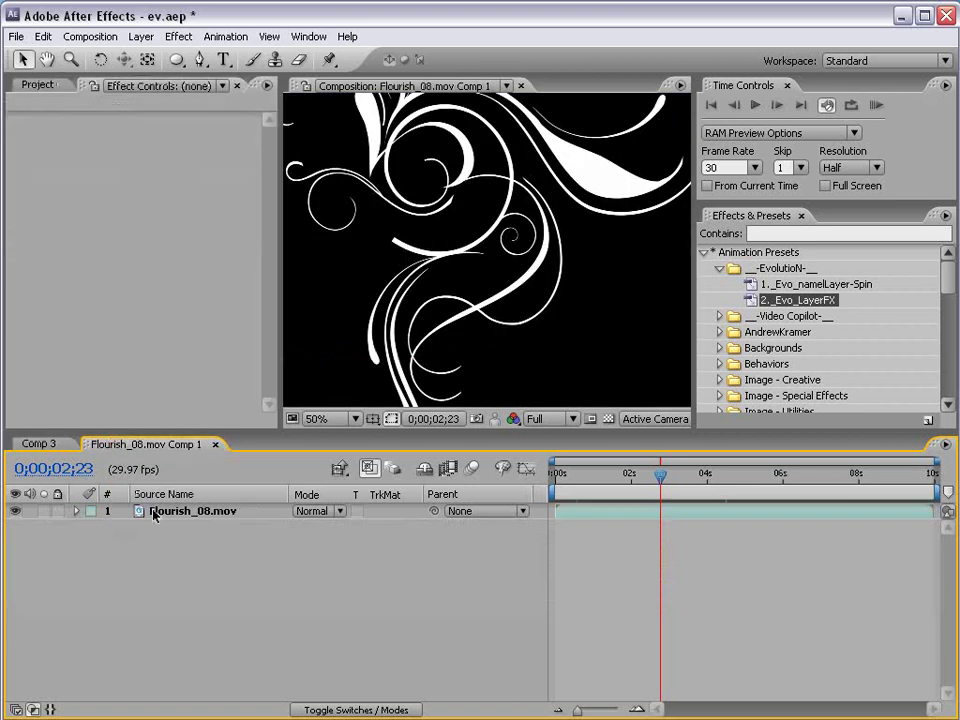
click(172, 513)
scroll(412, 174, down, 2)
key(grave)
scroll(440, 222, up, 2)
key(grave)
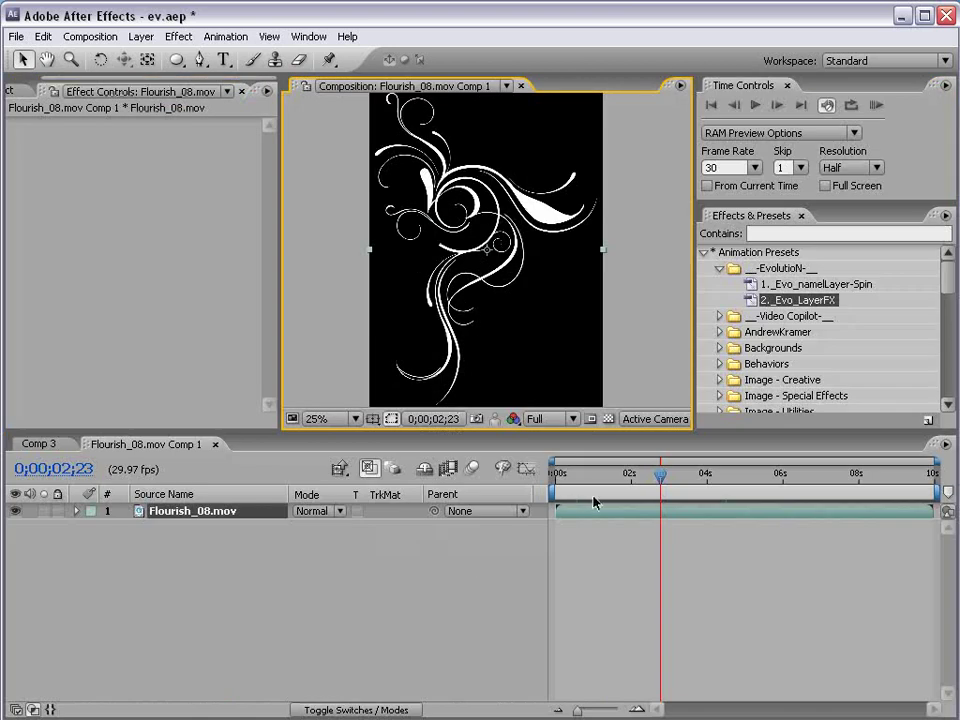
mouse_move(597, 476)
mouse_down()
mouse_move(568, 476)
mouse_move(605, 476)
mouse_up()
key(space)
drag(465, 197, 490, 246)
key(v)
drag(612, 495, 754, 483)
key(grave)
key(h)
drag(545, 485, 541, 394)
scroll(533, 380, up, 2)
drag(506, 336, 495, 377)
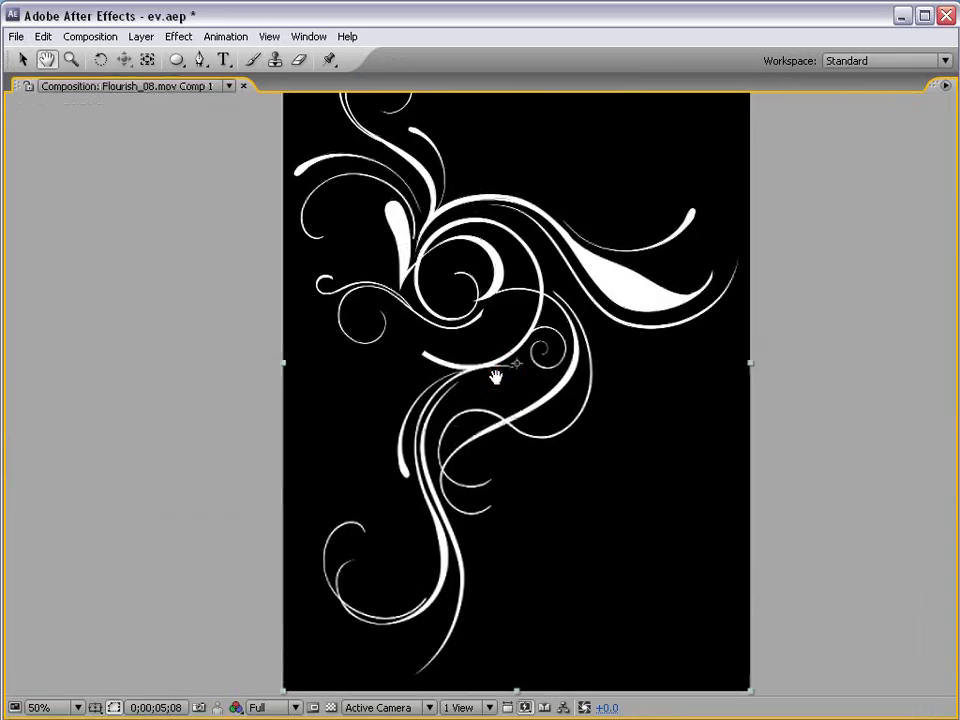
drag(493, 311, 493, 339)
key(v)
key(h)
drag(452, 251, 445, 294)
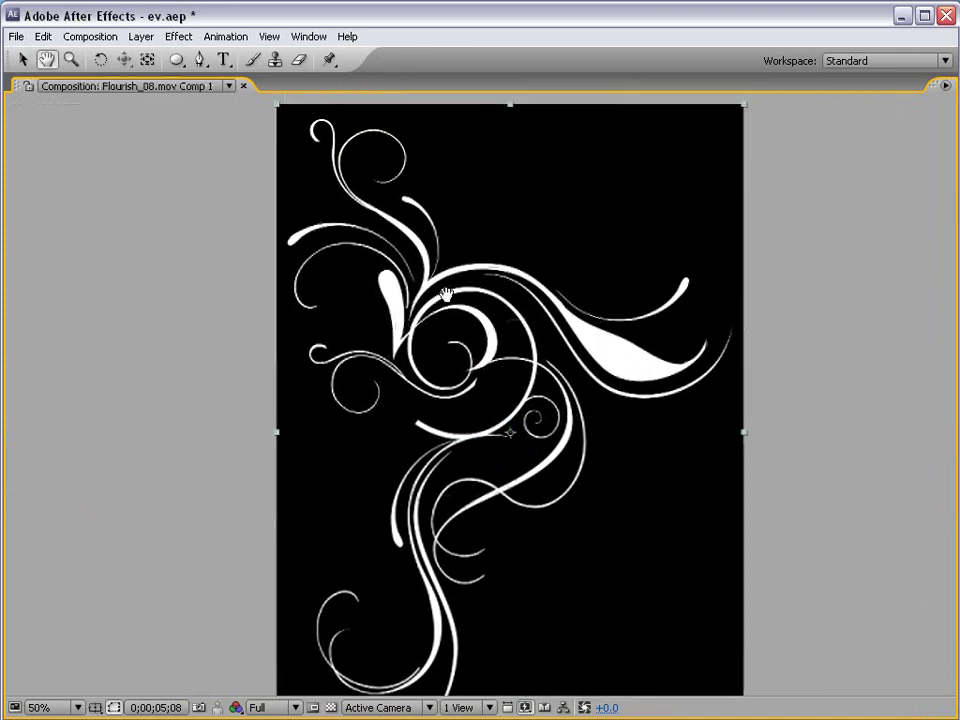
key(v)
Start a Pen mask on Flourish_08.mov with curved points following the large central curl where the lower stem branches off
click(201, 62)
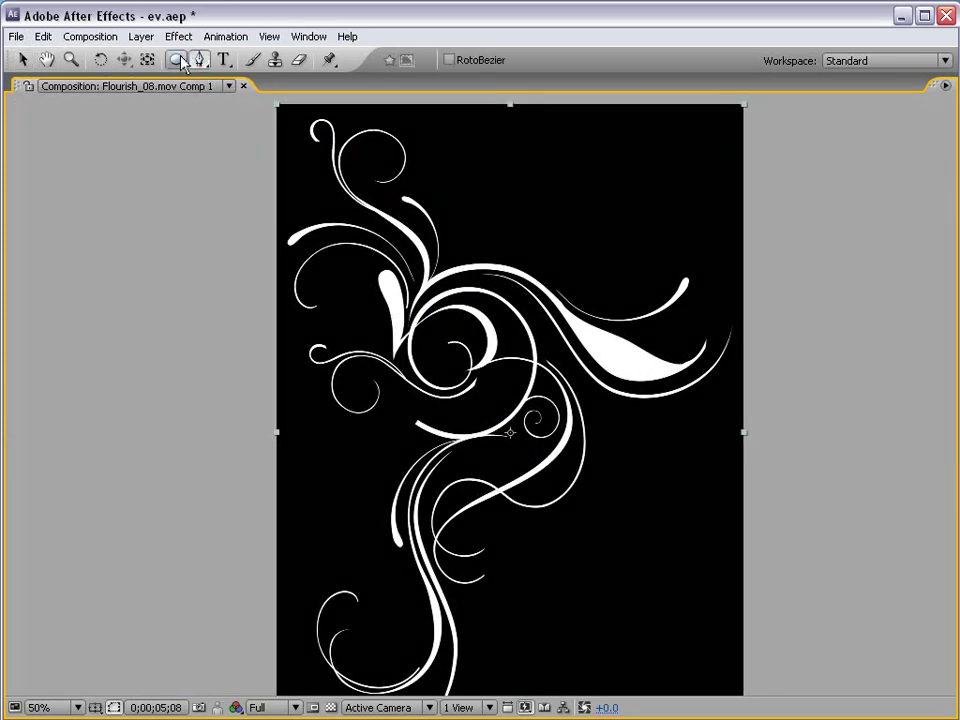
key(grave)
scroll(481, 272, down, 2)
key(h)
scroll(481, 272, up, 2)
drag(514, 259, 528, 178)
drag(469, 274, 471, 303)
scroll(521, 264, up, 1)
drag(525, 224, 503, 311)
key(g)
drag(594, 216, 502, 316)
click(579, 151)
key(h)
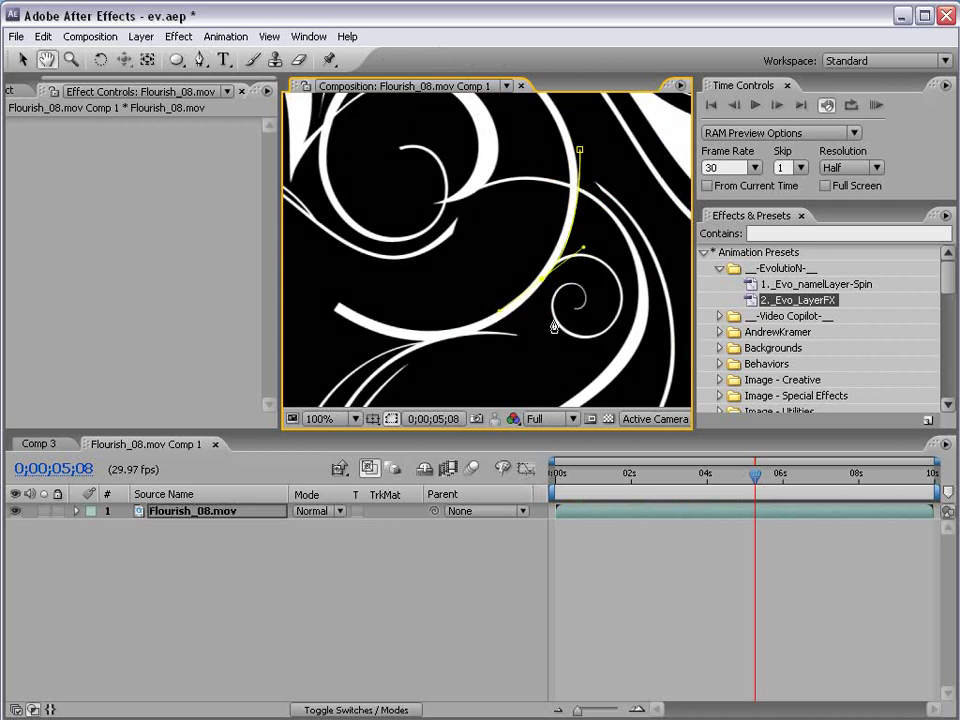
drag(500, 318, 326, 345)
Continue the mask around the flourish's lower stem and close it at the starting point, isolating that part
key(space)
scroll(530, 323, down, 1)
drag(481, 341, 465, 261)
scroll(438, 334, down, 1)
click(365, 316)
click(365, 383)
click(430, 400)
click(523, 381)
click(556, 293)
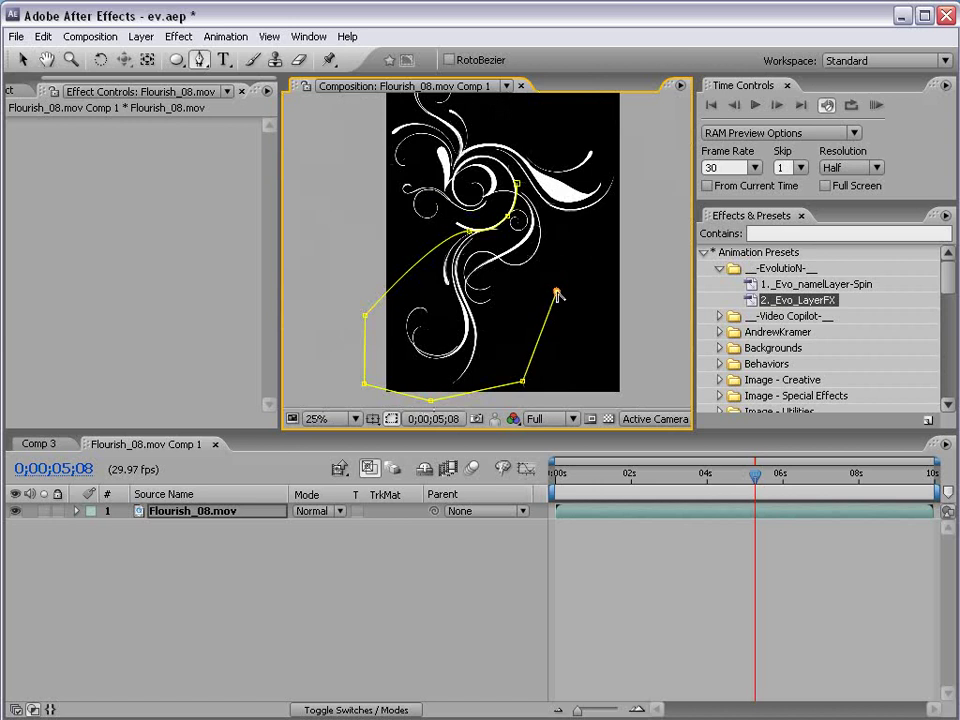
click(520, 189)
click(445, 570)
Inspect the masked flourish up close, return to Comp 3 and scrub through the resulting radial animation
scroll(527, 245, up, 1)
key(grave)
key(grave)
scroll(538, 290, down, 1)
key(v)
click(40, 443)
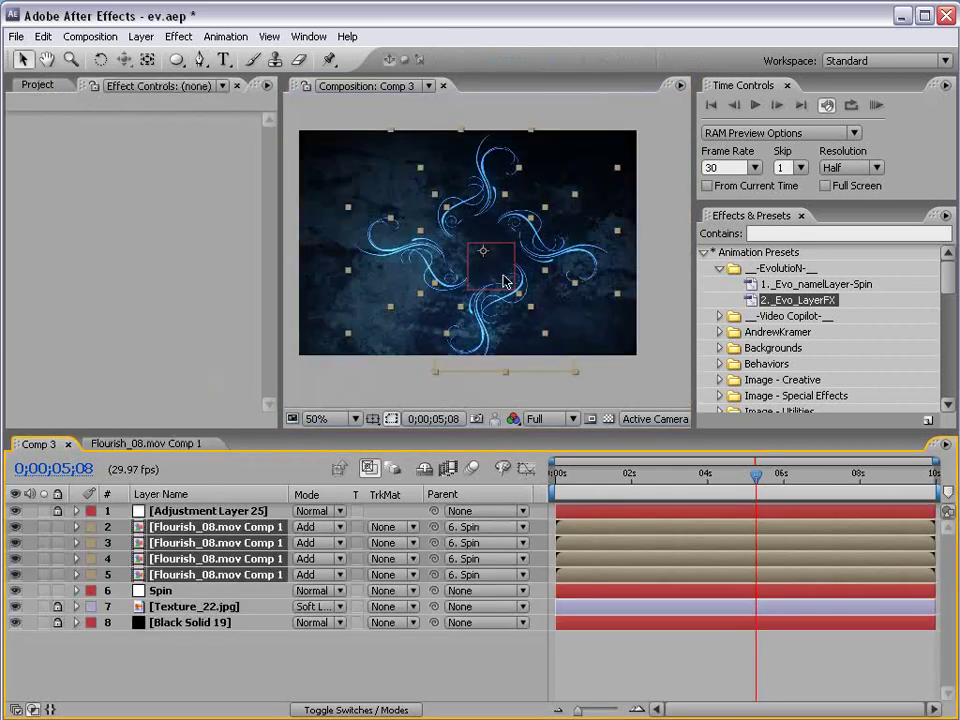
click(523, 326)
key(grave)
key(grave)
drag(583, 474, 757, 470)
Move the Spin null's CenterOffset point to 33, 7 and RAM preview the animation
click(157, 590)
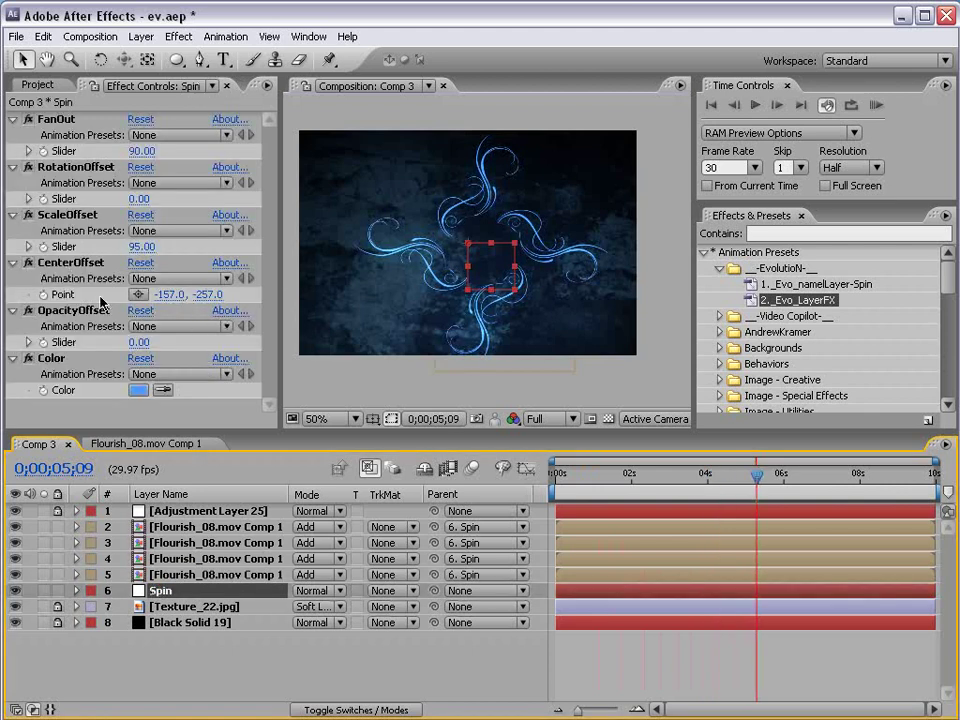
click(88, 262)
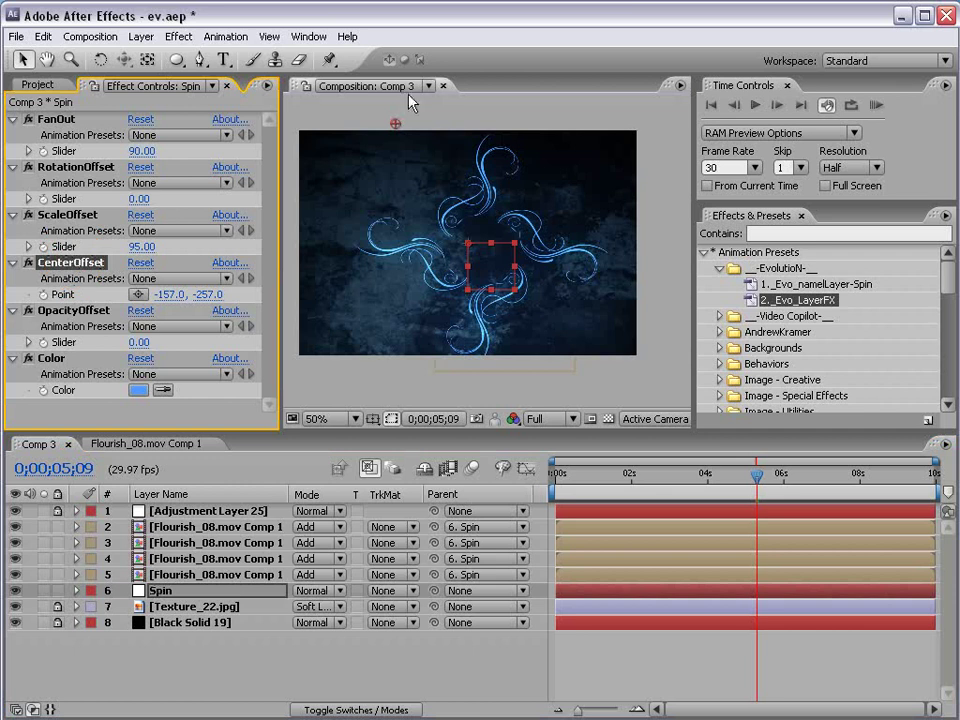
drag(395, 124, 488, 252)
key(KP_0)
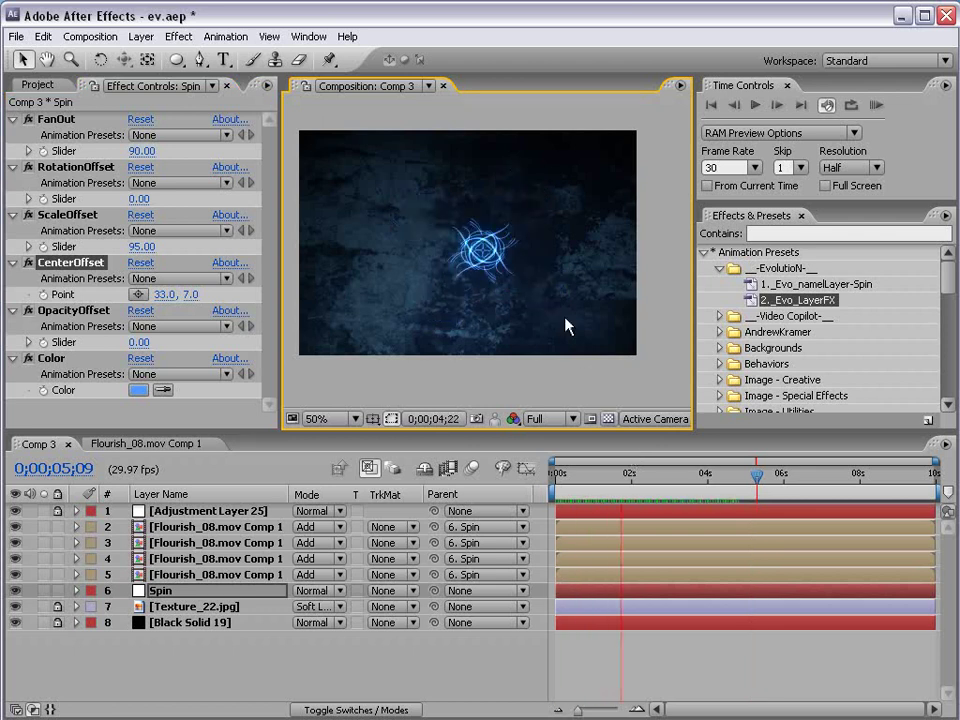
key(space)
click(881, 158)
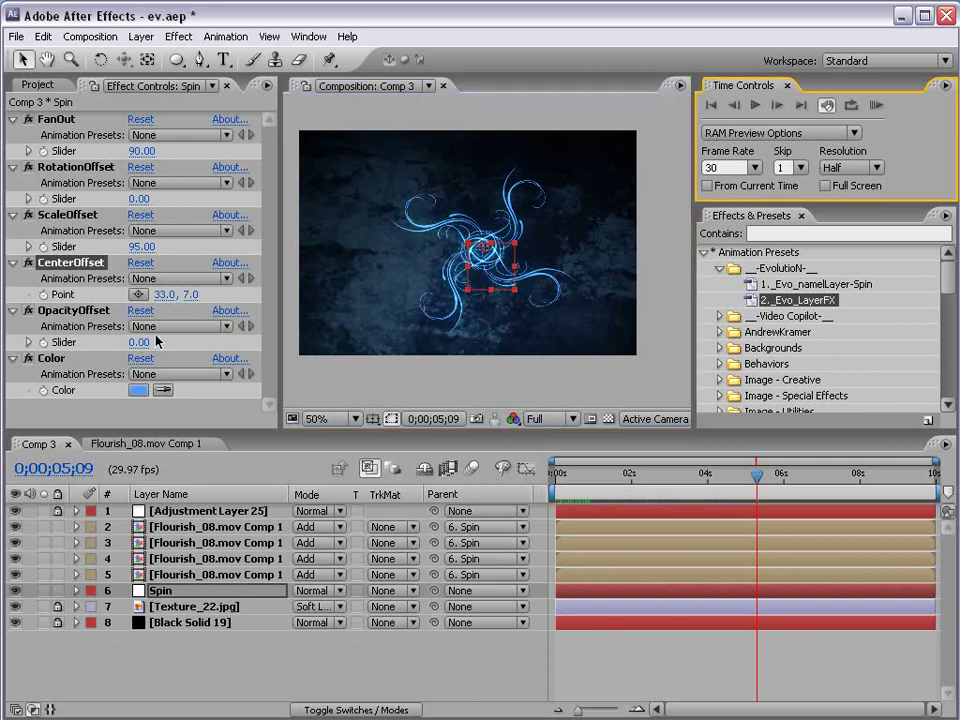
Change the Spin null's CenterOffset to -18, 271 and RAM preview the new pattern
drag(160, 300, 442, 295)
click(646, 648)
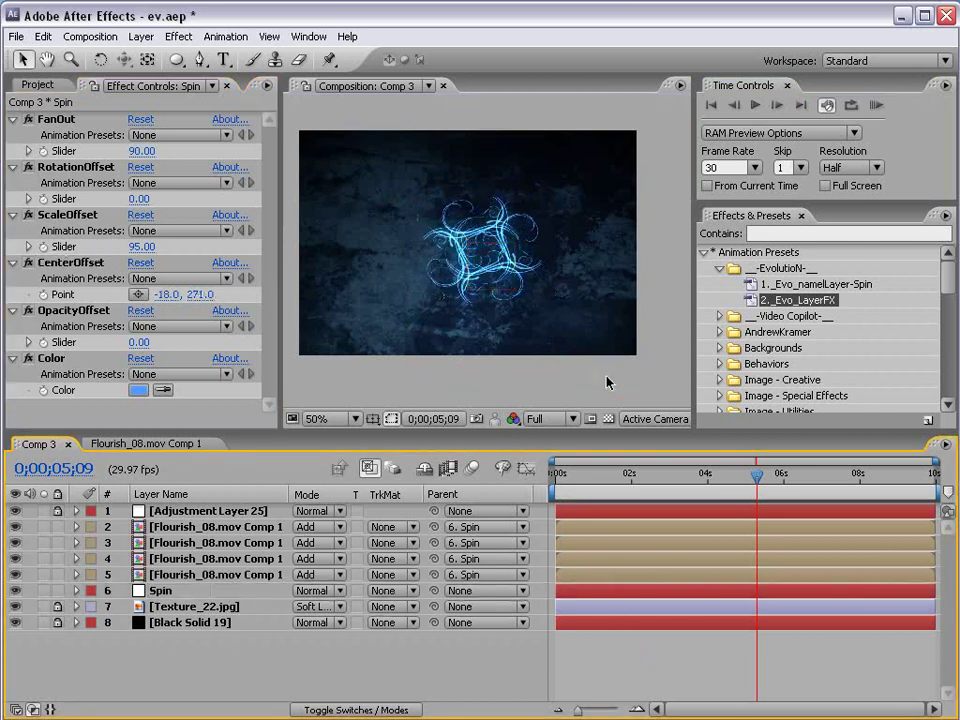
key(KP_0)
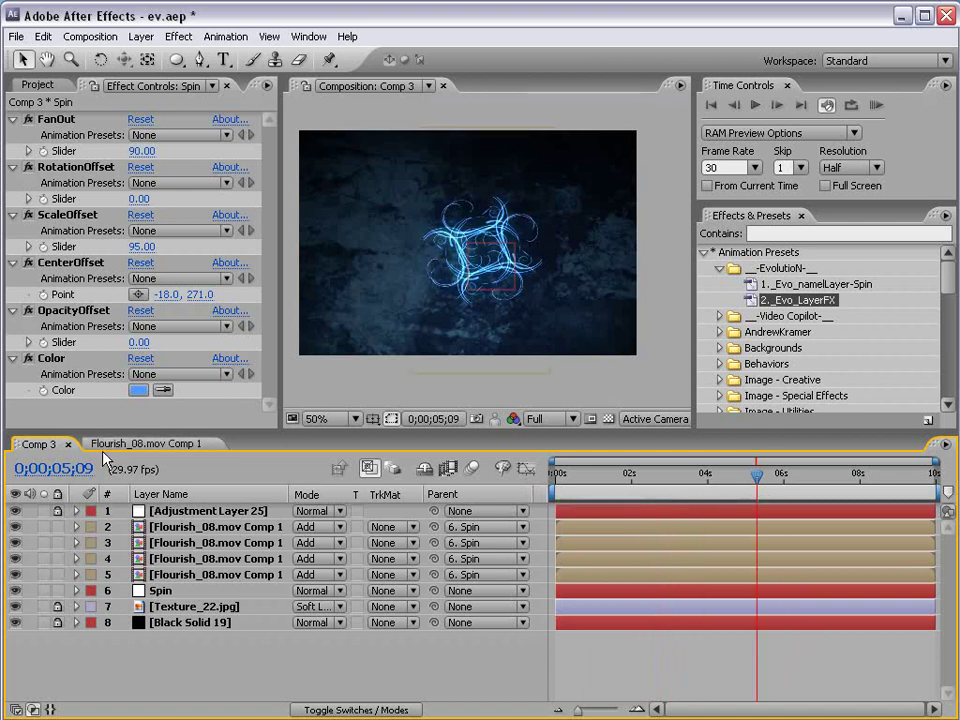
In the Flourish_08.mov Comp 1 precomp, set Mask 1 to Subtract, and go back to Comp 3
click(160, 443)
click(174, 513)
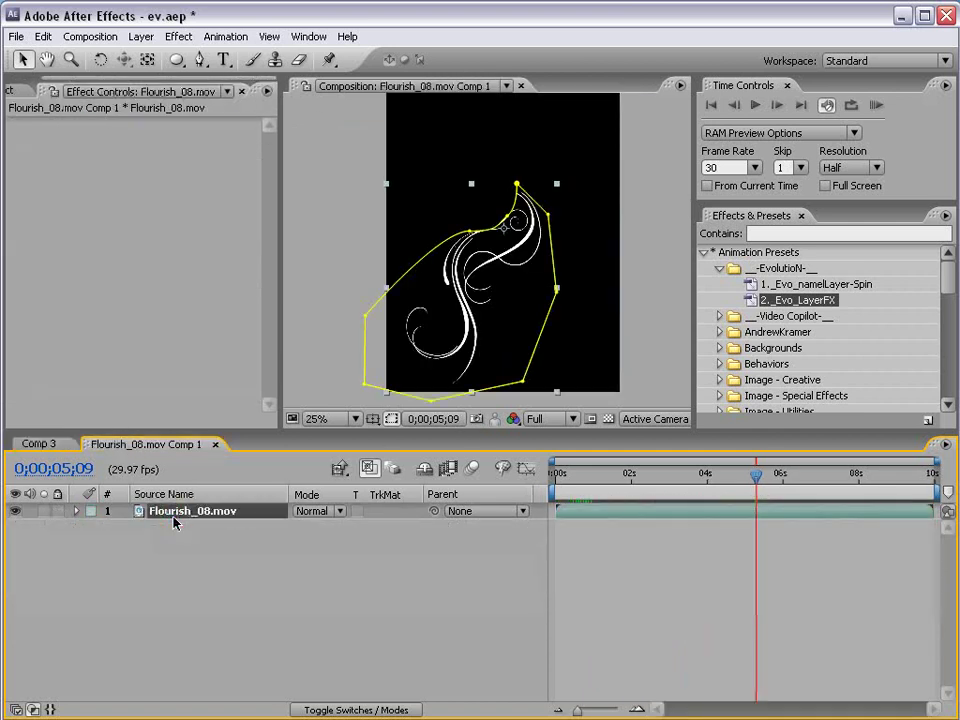
key(m)
click(330, 533)
click(332, 544)
click(598, 576)
key(h)
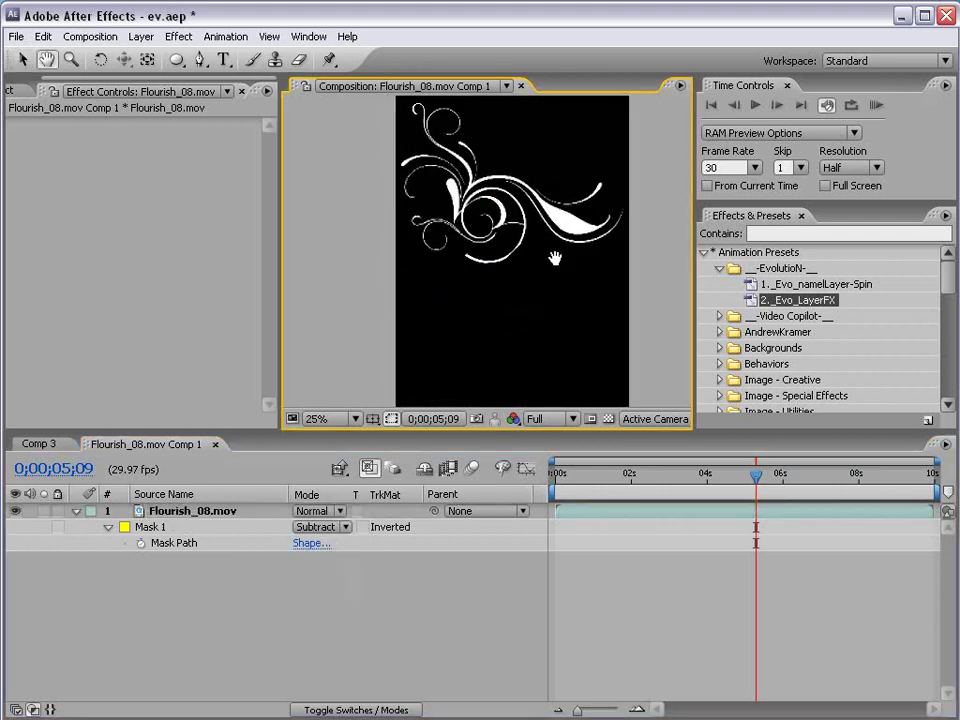
drag(553, 261, 563, 298)
key(v)
click(46, 443)
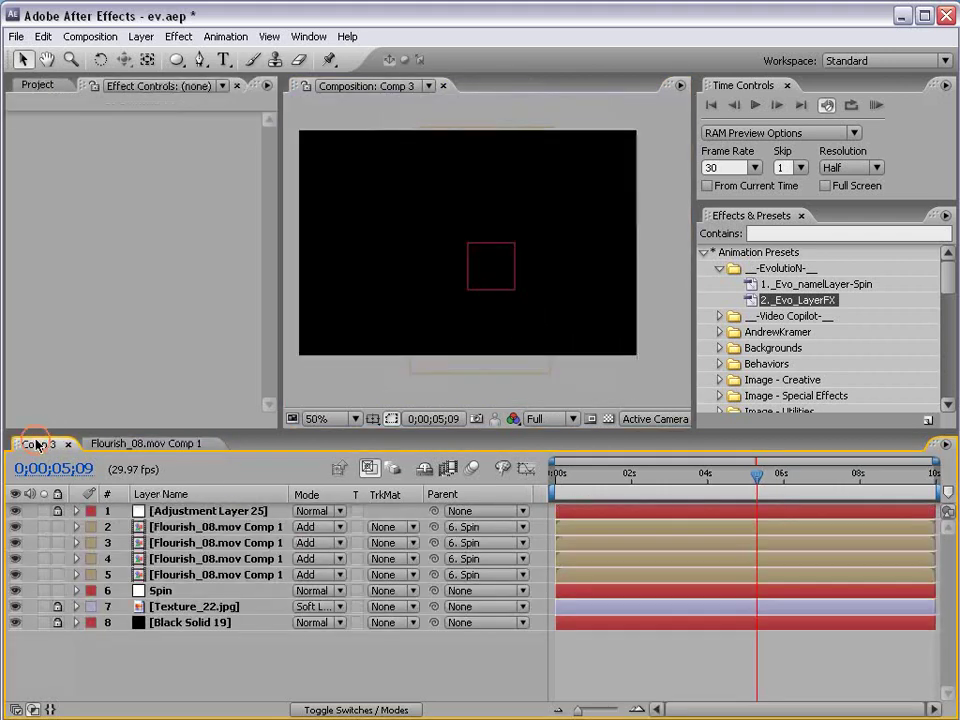
Set the Spin null's CenterOffset to 205, -148 and RAM preview the animation
click(178, 589)
drag(163, 300, 370, 296)
mouse_move(197, 294)
mouse_down()
mouse_move(155, 305)
mouse_move(196, 308)
mouse_move(190, 316)
mouse_move(184, 294)
mouse_up()
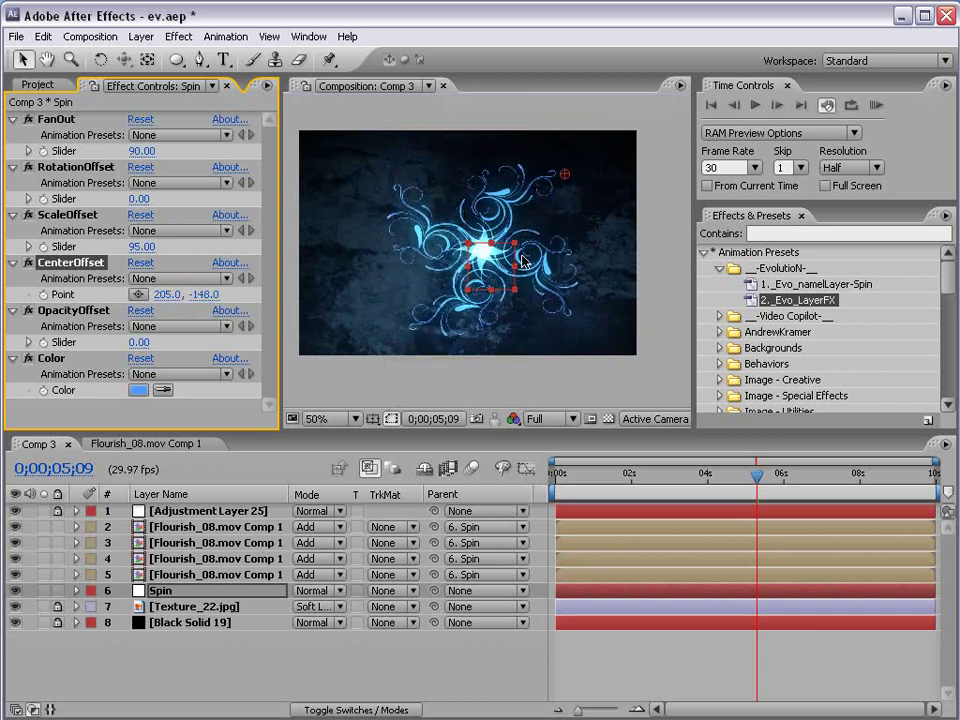
key(KP_0)
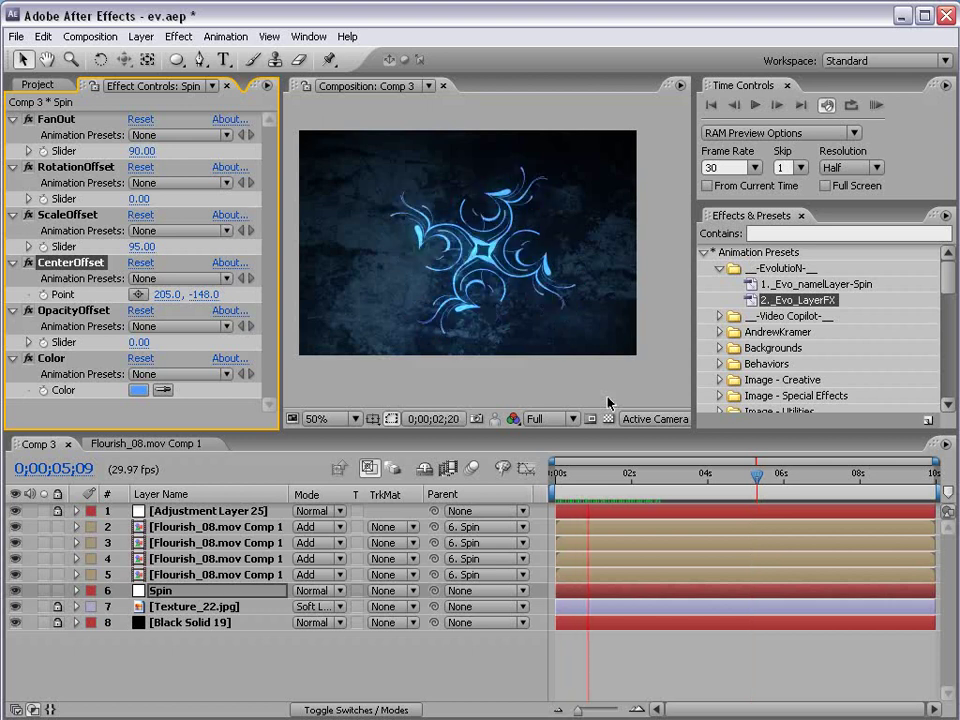
key(space)
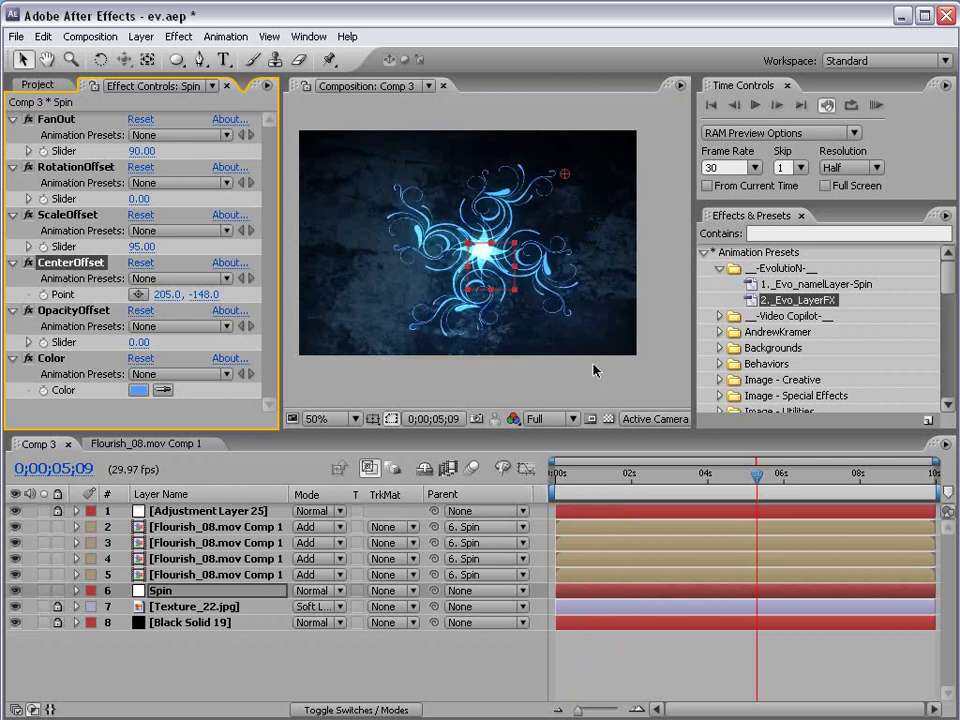
Open the Flourish_08.mov Comp 1 precomp and set its composition height to 1900 px
click(117, 446)
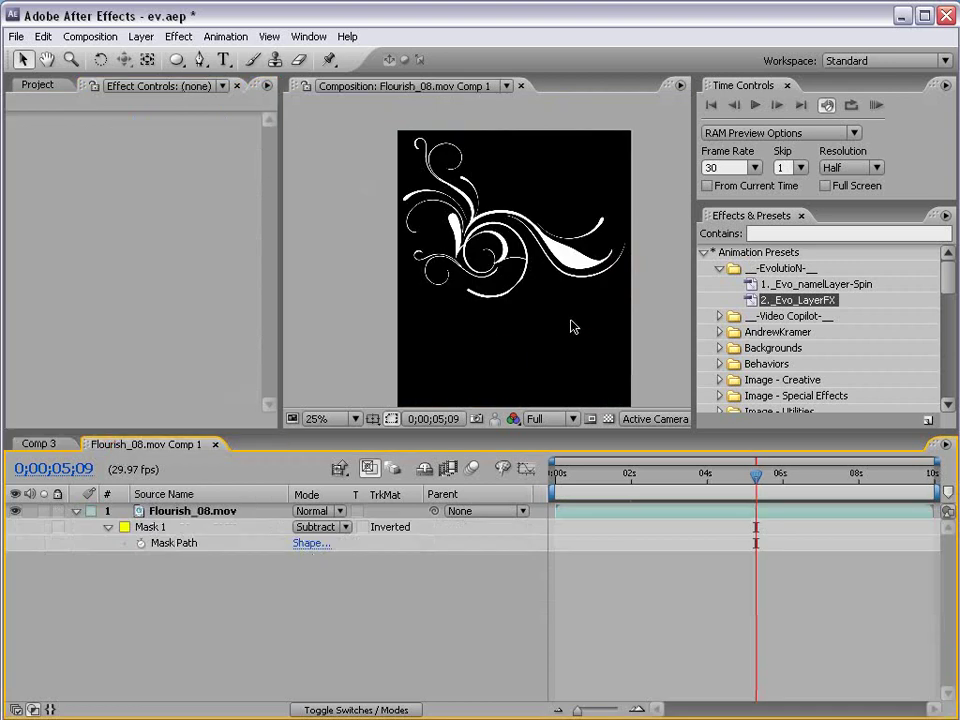
scroll(478, 234, down, 1)
key(space)
drag(503, 332, 477, 300)
scroll(467, 281, up, 1)
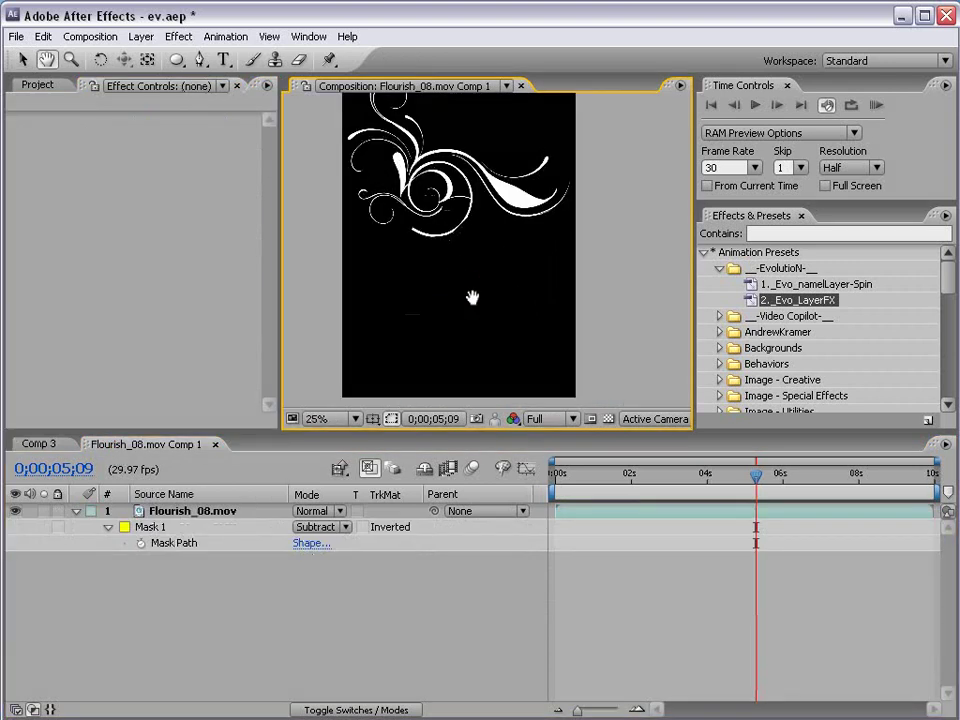
drag(453, 220, 456, 245)
click(450, 222)
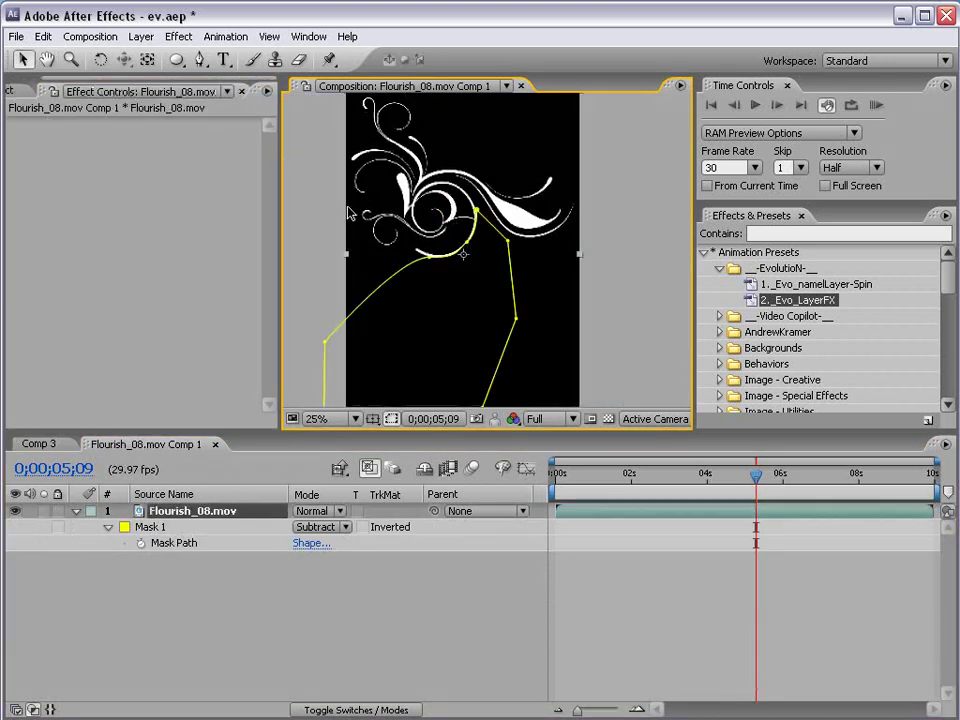
scroll(430, 180, down, 1)
click(90, 36)
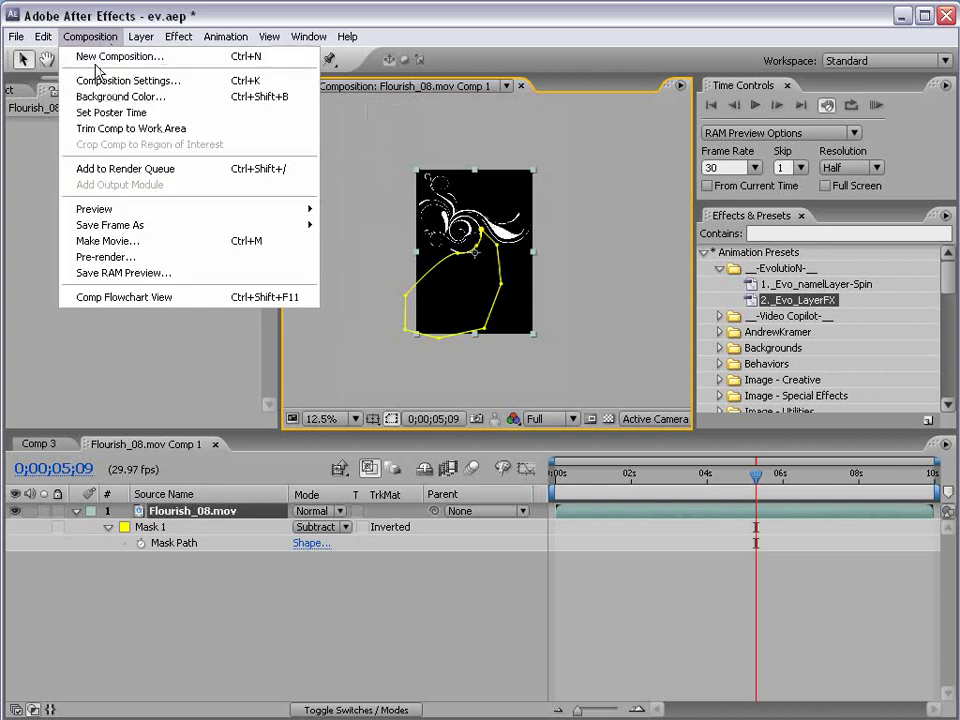
click(92, 80)
drag(470, 140, 636, 188)
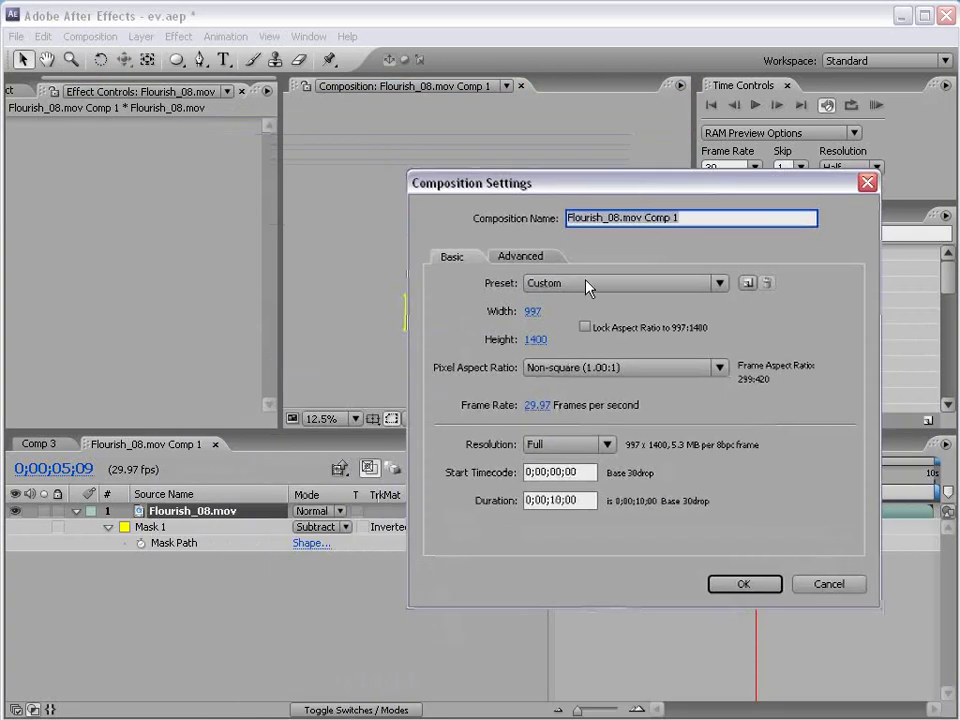
click(536, 340)
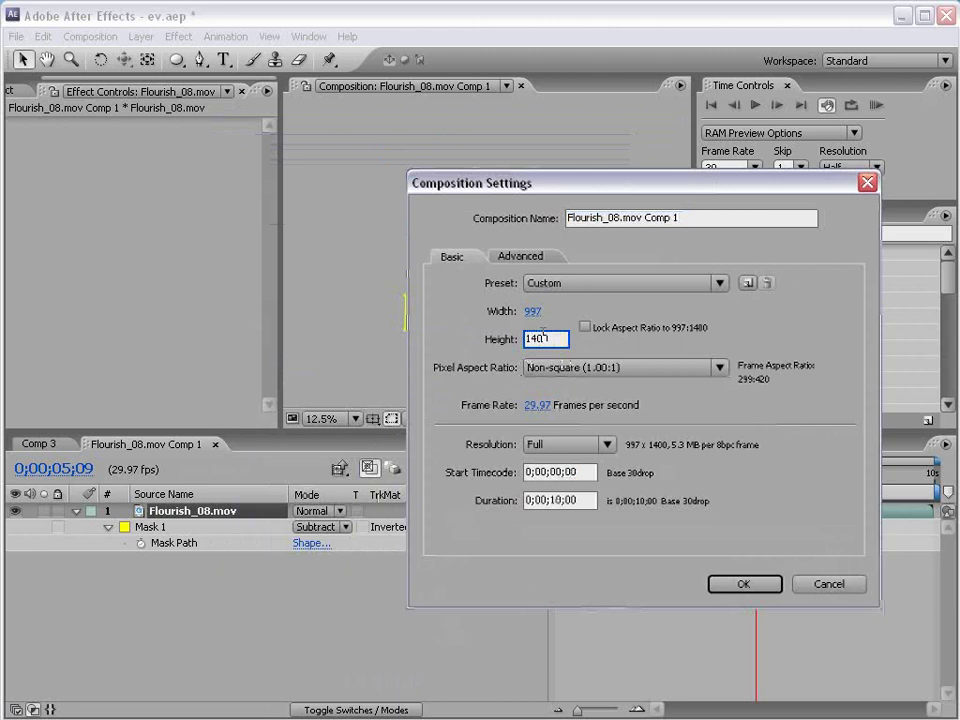
key(BackSpace)
key(BackSpace)
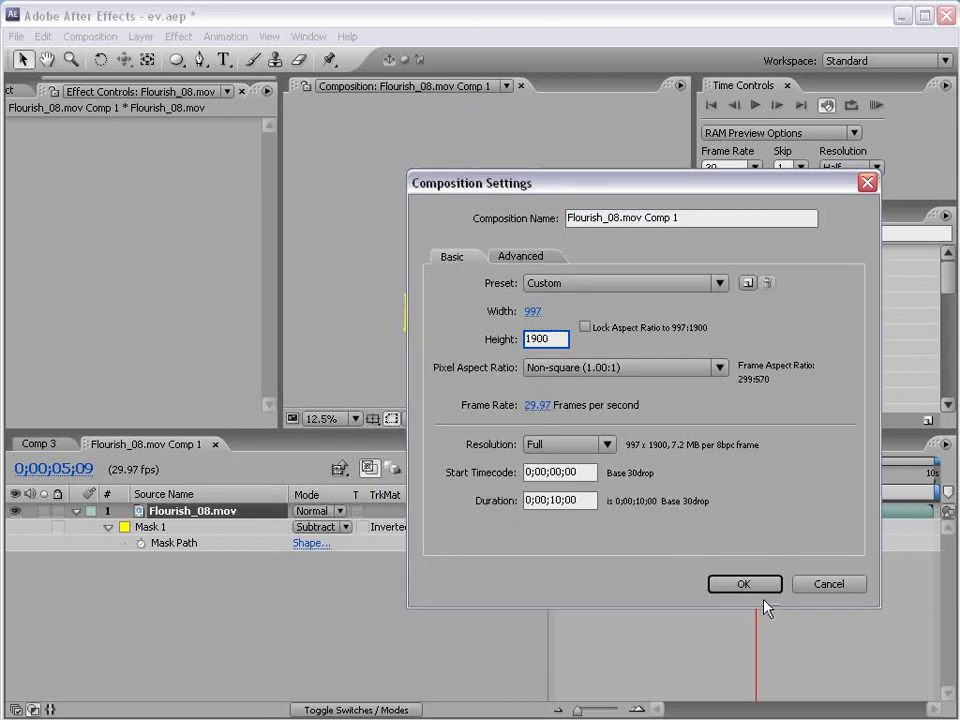
click(763, 590)
Duplicate the masked Flourish_08.mov layer and delete Mask 1 from the upper copy
scroll(487, 236, up, 1)
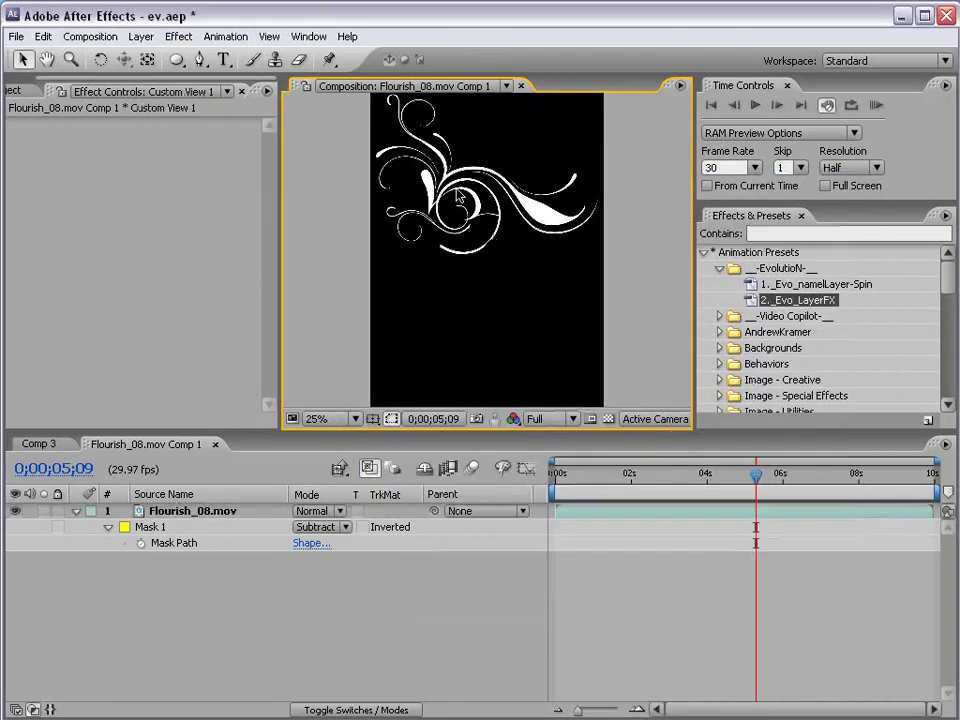
click(185, 511)
key(ctrl+d)
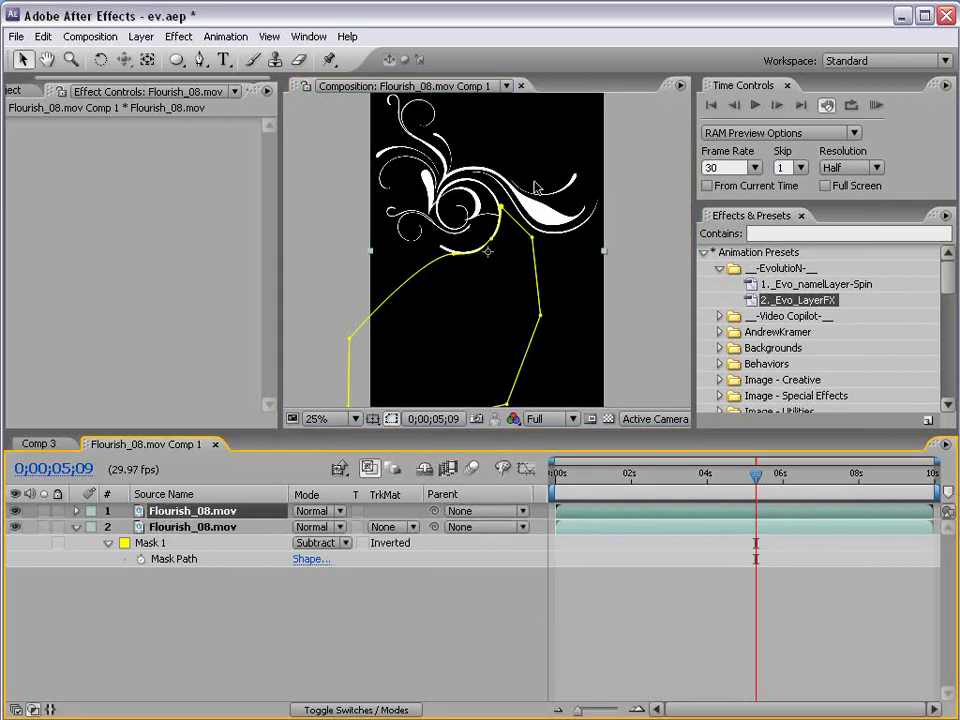
key(m)
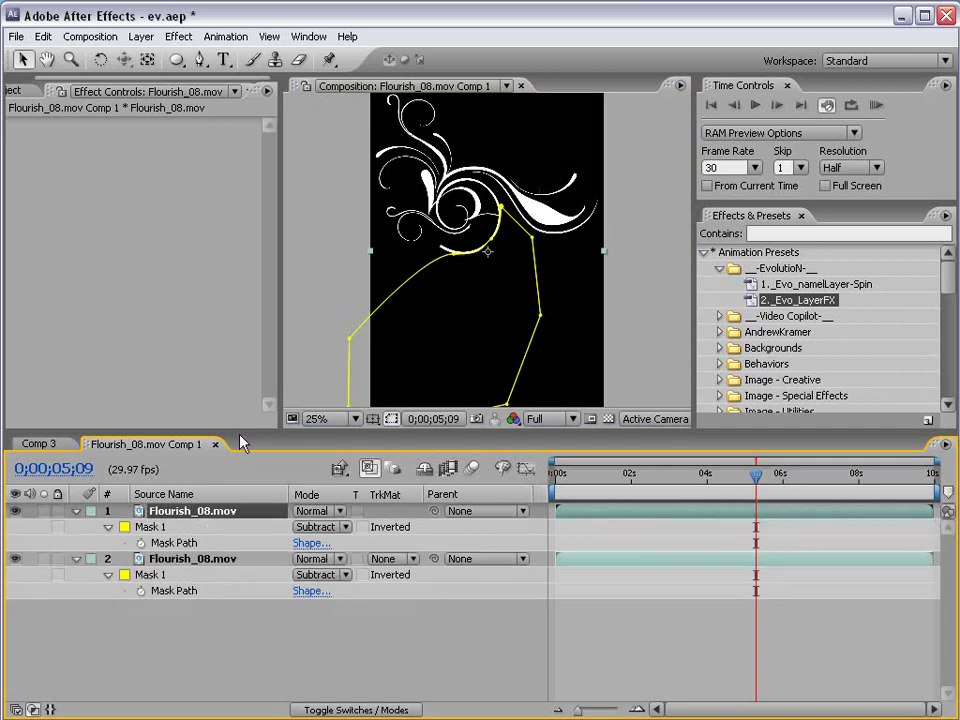
click(160, 528)
key(Delete)
click(395, 600)
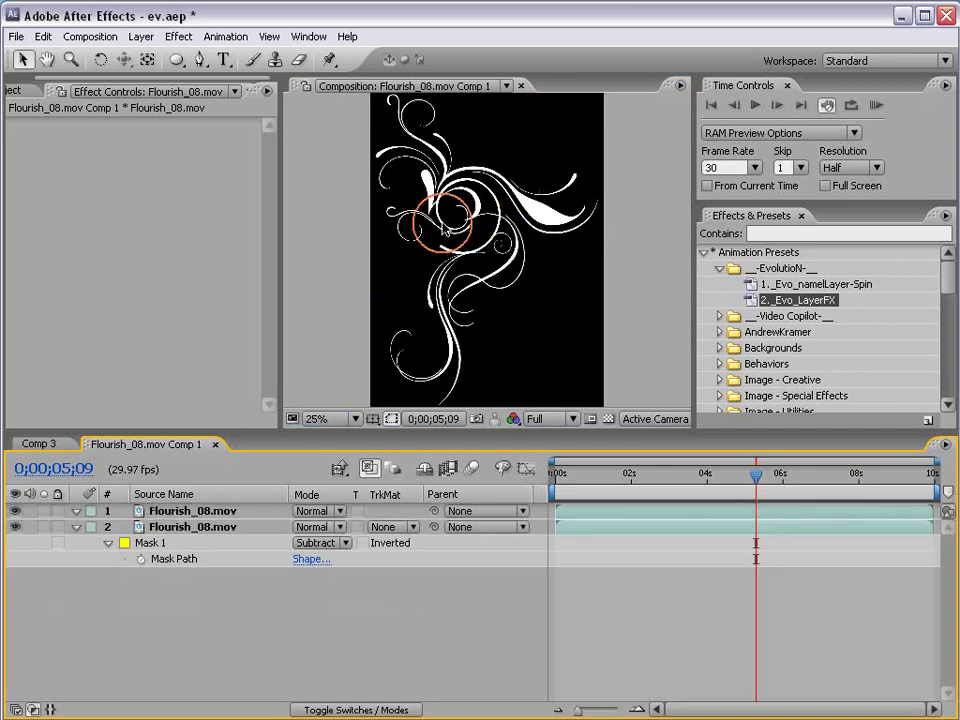
Move the unmasked Flourish_08.mov copy down below the original flourish and set the current time to 0;00;01;18
drag(494, 219, 557, 299)
scroll(556, 294, down, 1)
drag(500, 286, 467, 331)
drag(576, 487, 612, 482)
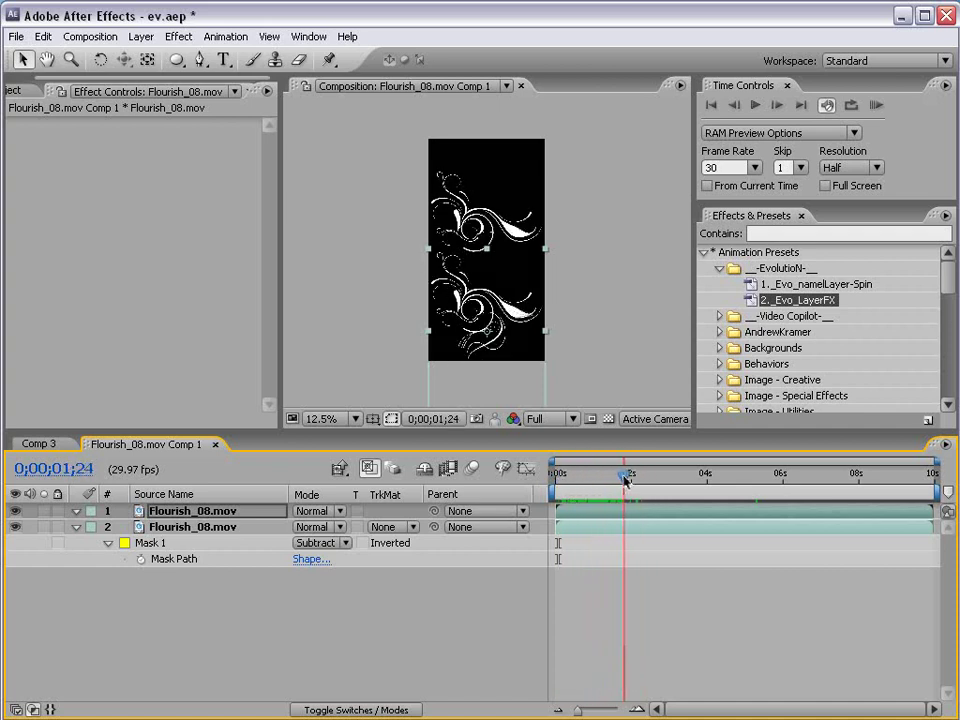
drag(620, 480, 616, 480)
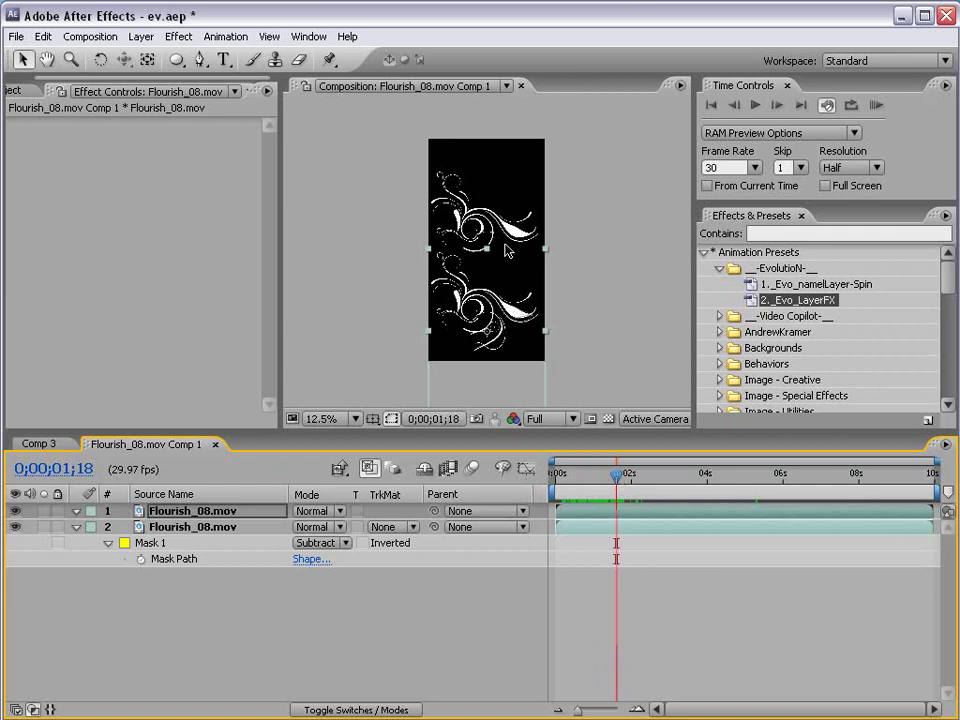
Rotate the masked original flourish so that its thick tail points down towards the unmasked copy
click(493, 216)
key(w)
drag(517, 205, 470, 231)
key(v)
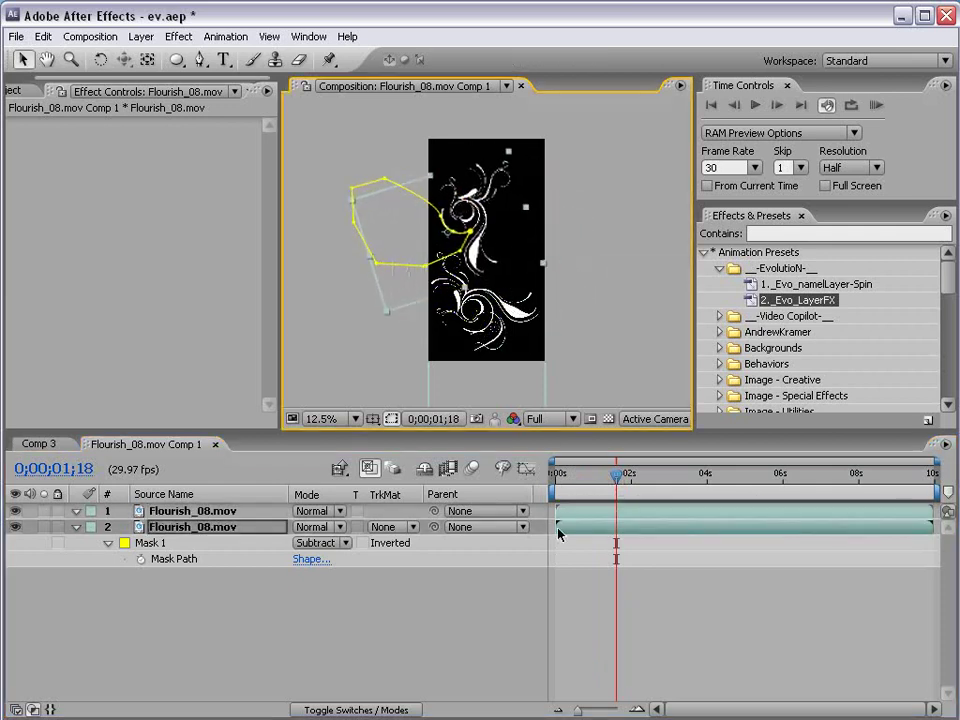
Delay the unmasked copy to start at 0;00;01;18, then rotate it and place it at the upper flourish's tail
click(582, 563)
click(483, 335)
drag(583, 511, 636, 516)
key(w)
drag(459, 365, 439, 349)
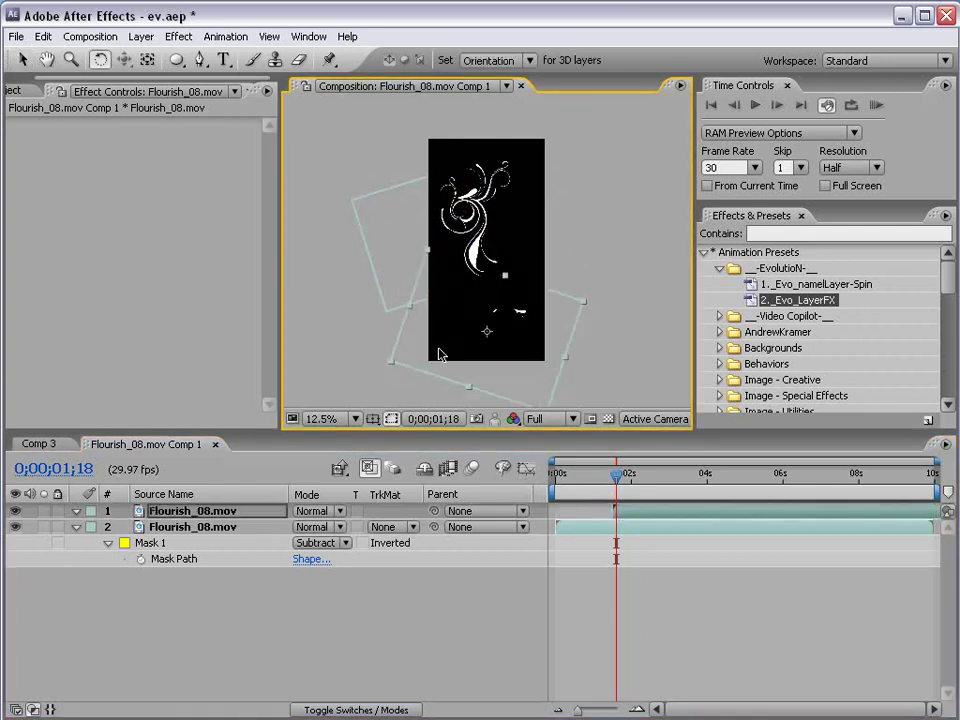
key(v)
drag(527, 343, 496, 301)
key(period)
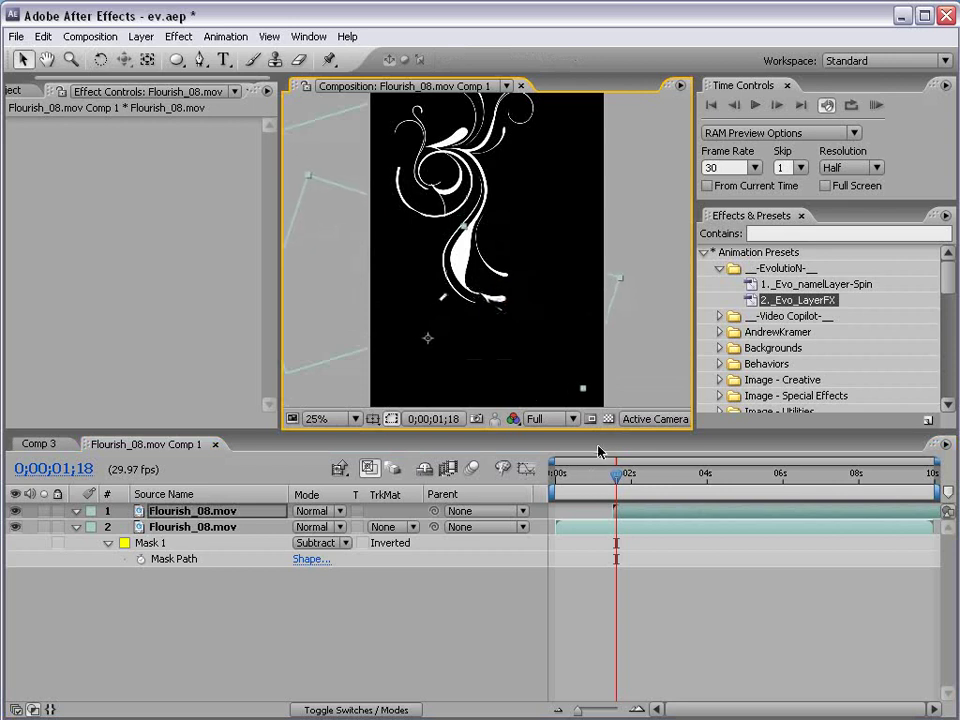
Start the unmasked copy slightly earlier, and at 0;00;03;09 adjust its rotation and position so it branches from the upper flourish's tail
drag(611, 461, 678, 480)
click(617, 514)
scroll(492, 218, down, 1)
drag(478, 334, 501, 335)
key(w)
key(v)
drag(469, 292, 480, 312)
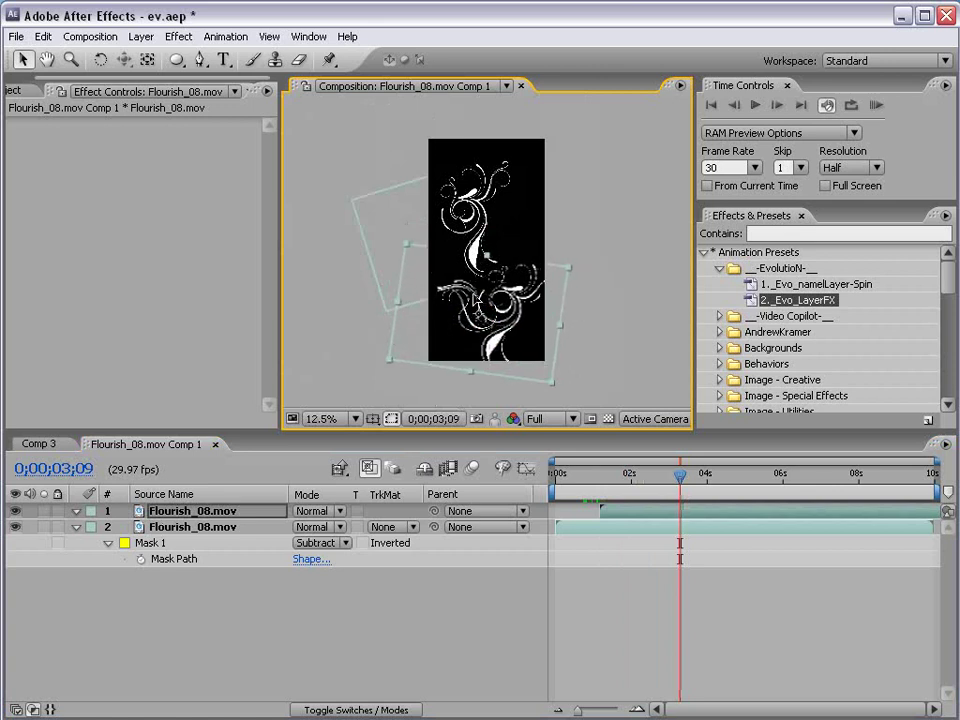
At 0;00;06;10, scale the lower flourish copy down to fit inside the frame and rotate it slightly
drag(660, 478, 796, 486)
click(554, 380)
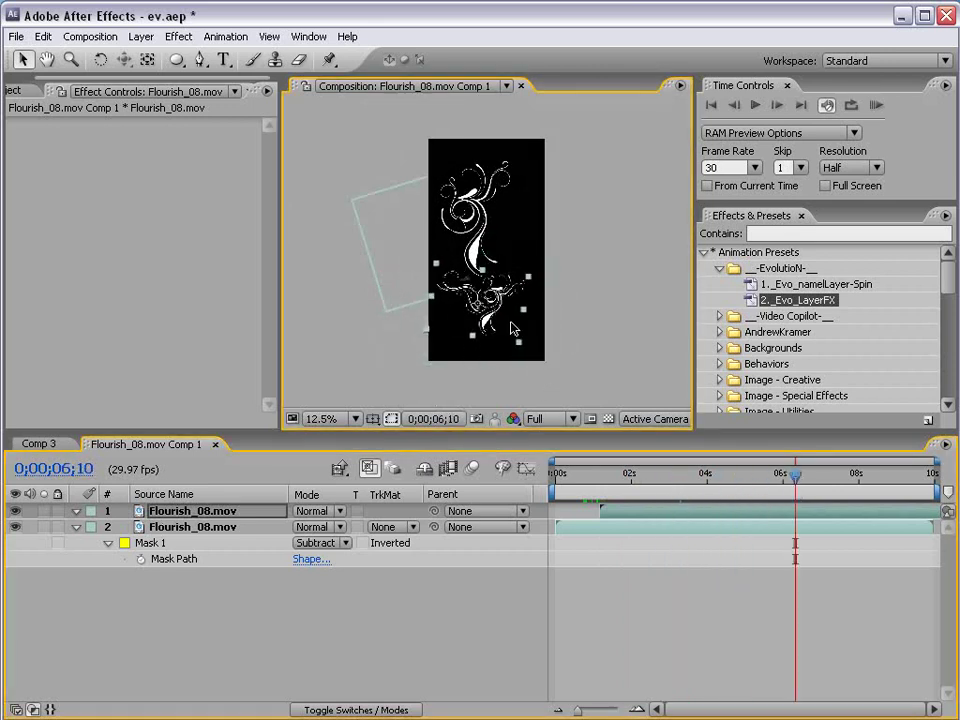
key(w)
drag(484, 308, 494, 310)
key(v)
key(period)
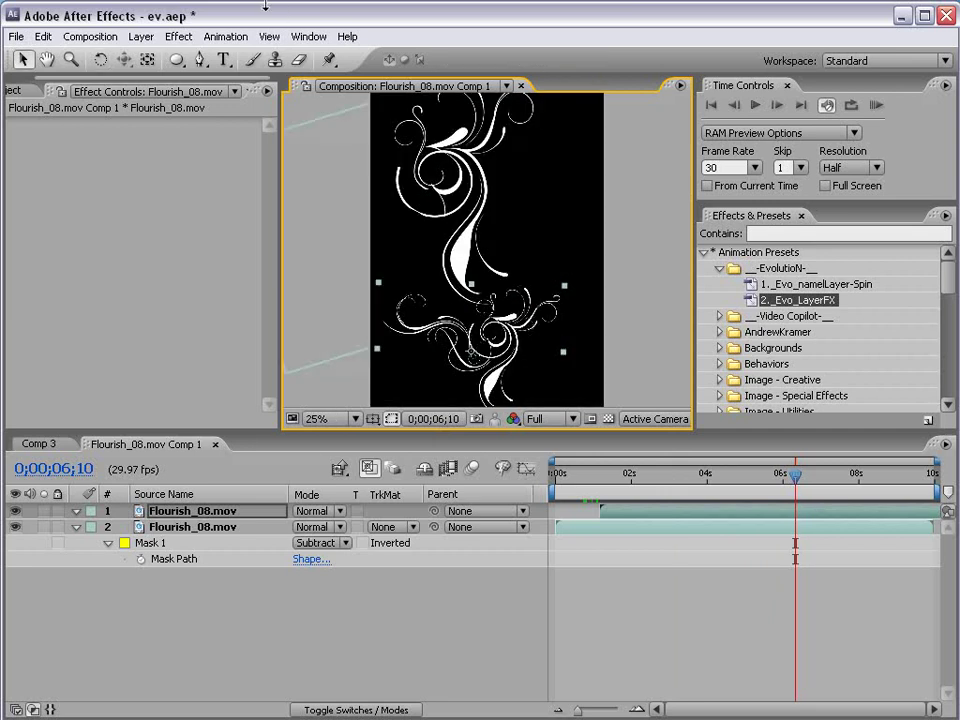
Set the Flourish_08.mov Comp 1 composition width to 1200 px
click(90, 36)
click(124, 79)
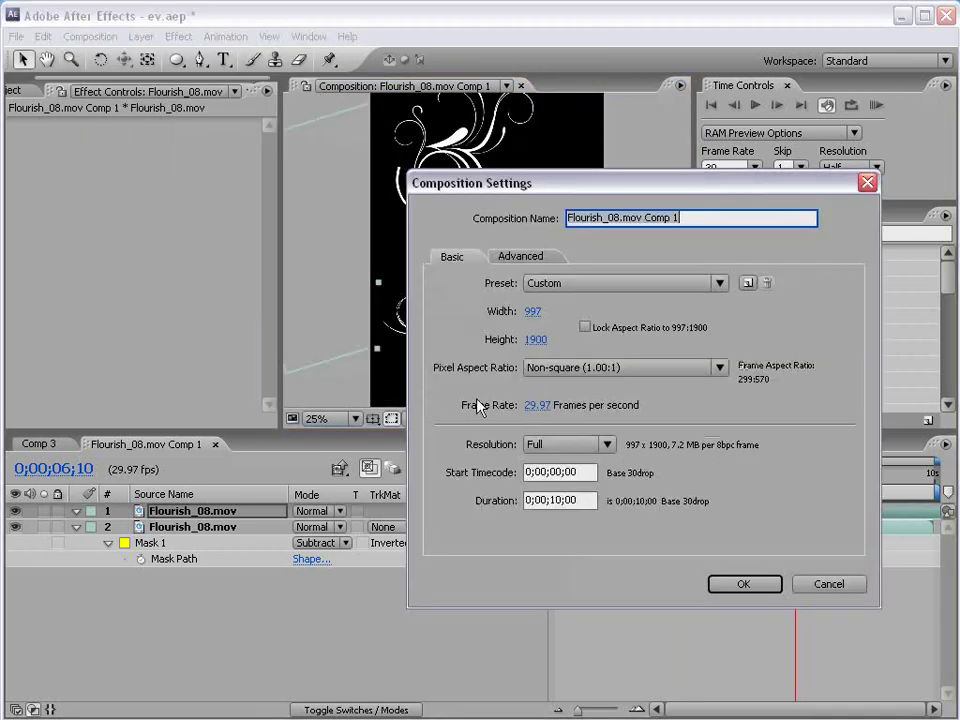
click(527, 311)
text(1200)
key(Return)
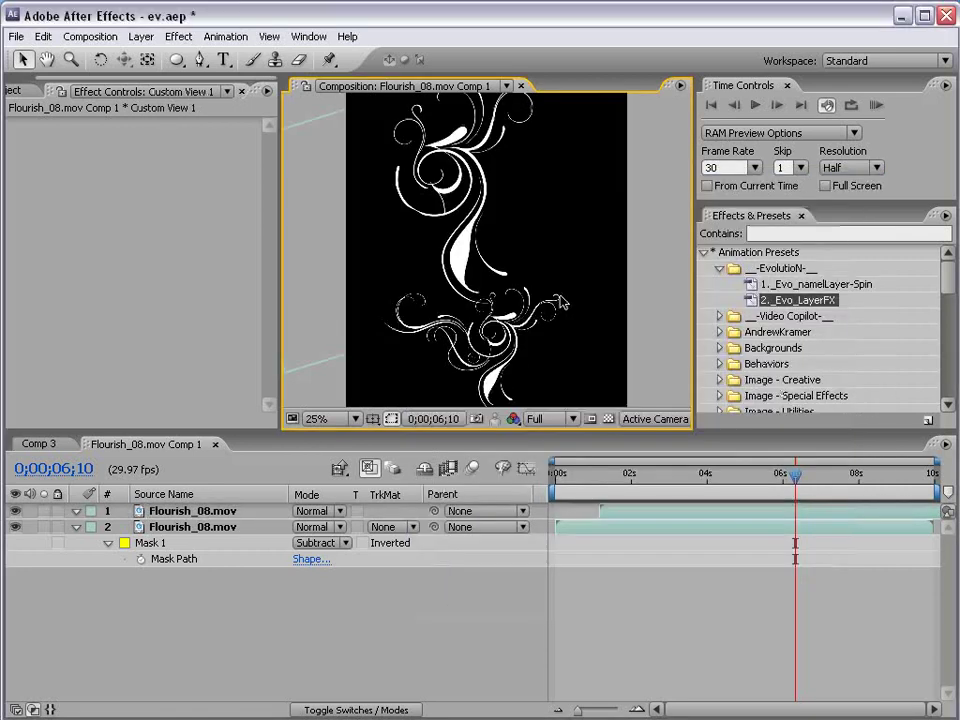
Reposition the smaller flourish so it joins the upper flourish's tail, and check the growth up to 0;00;02;16
click(493, 335)
mouse_move(606, 478)
mouse_down()
mouse_move(601, 486)
mouse_move(619, 484)
mouse_up()
drag(502, 326, 480, 298)
drag(541, 268, 519, 345)
drag(598, 474, 649, 477)
key(grave)
At 0;00;06;06, select both Flourish_08.mov layers and move them together to the middle of the frame
key(grave)
scroll(521, 279, down, 1)
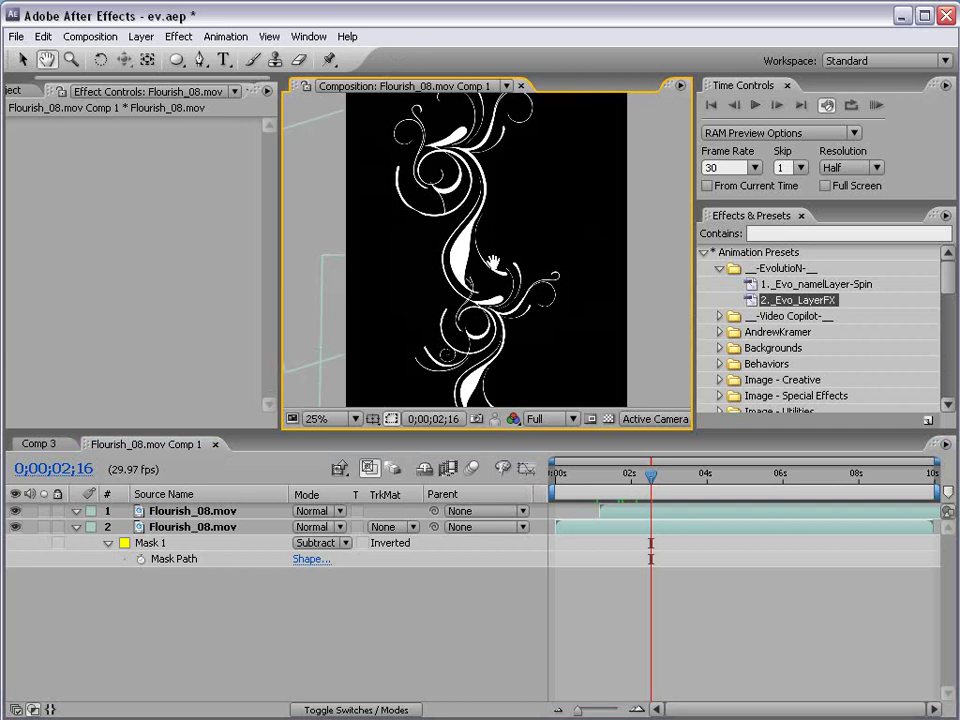
key(grave)
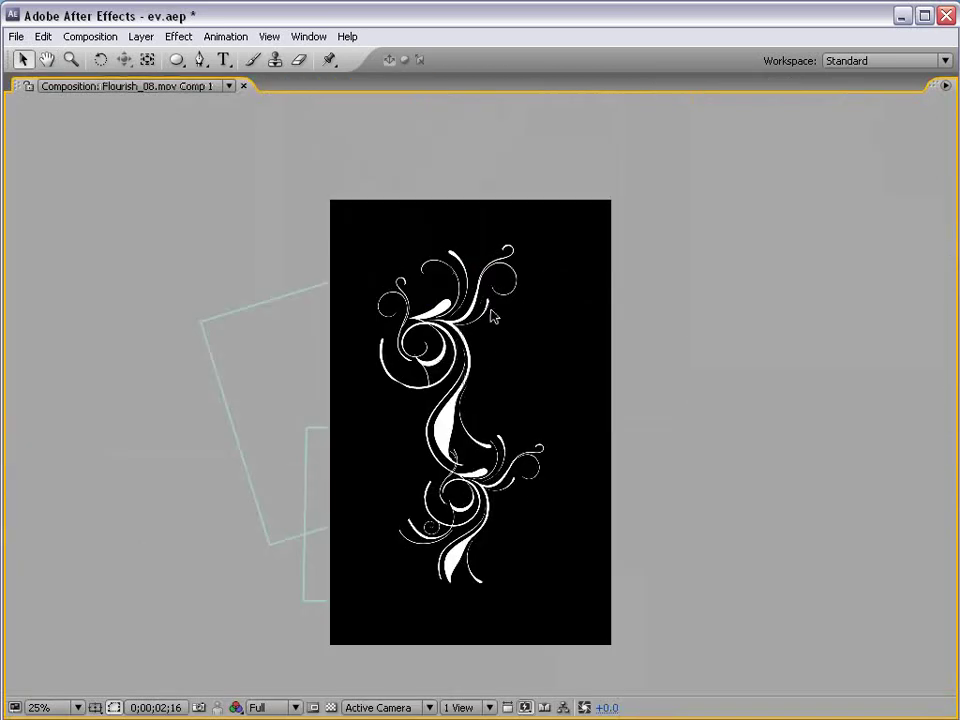
scroll(470, 510, down, 1)
key(grave)
drag(650, 478, 789, 500)
key(ctrl+a)
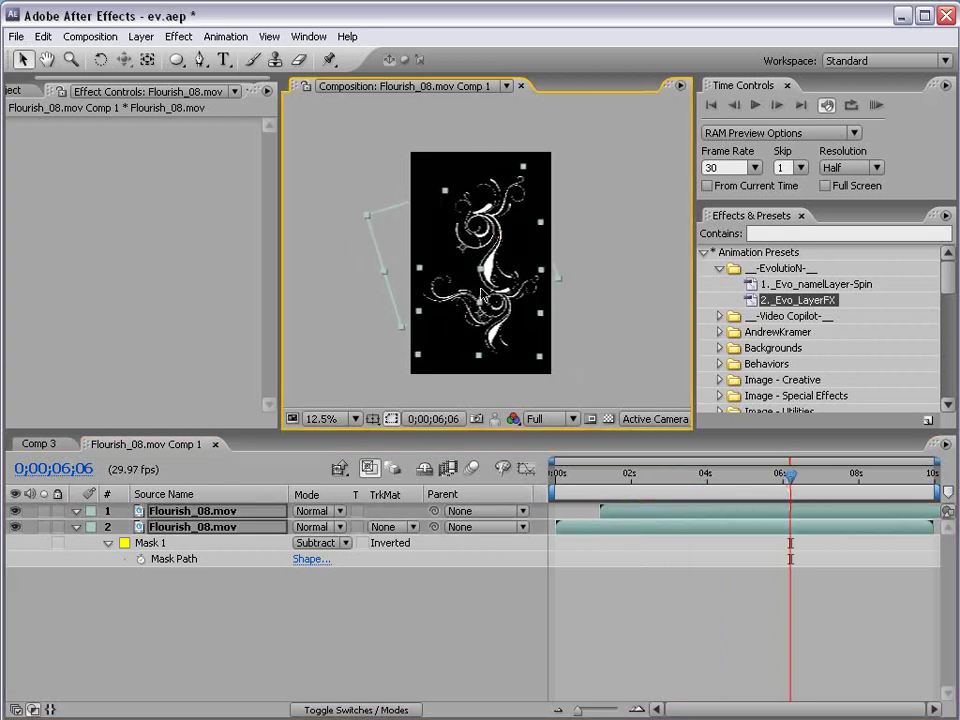
key(grave)
scroll(397, 232, up, 1)
key(grave)
click(351, 386)
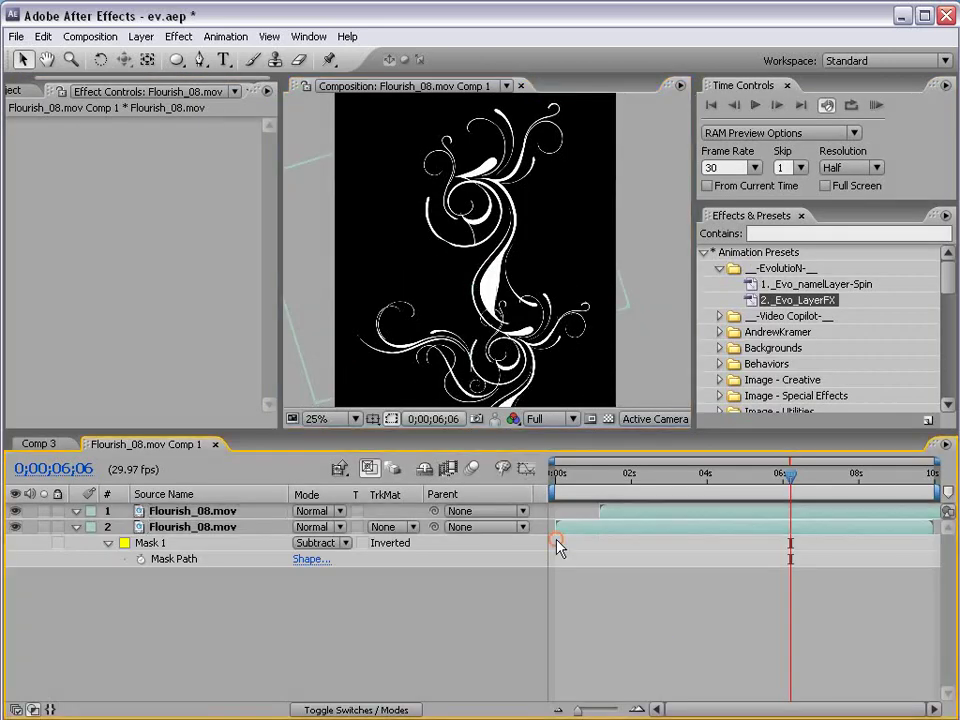
Return to Comp 3 and RAM preview the extended flourish pattern from the start
click(58, 443)
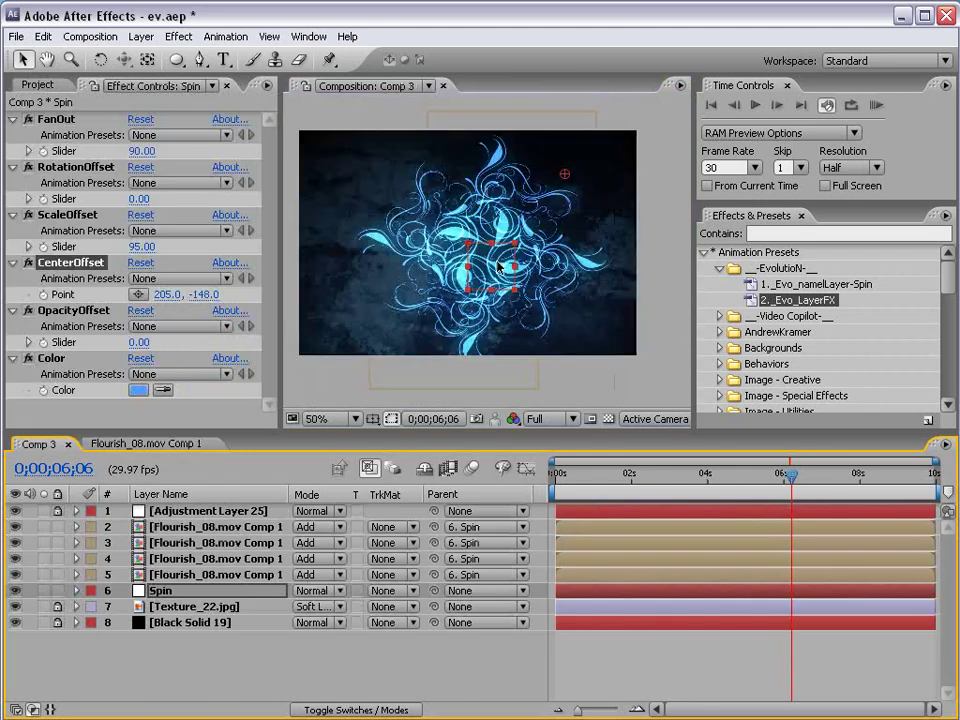
drag(750, 462, 533, 488)
key(KP_0)
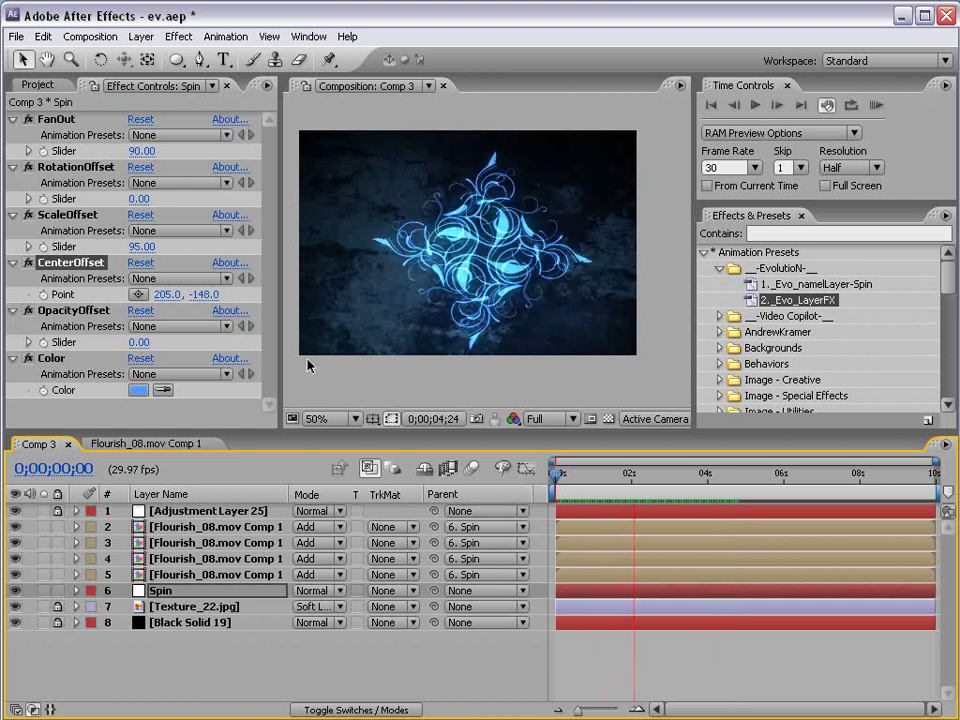
key(space)
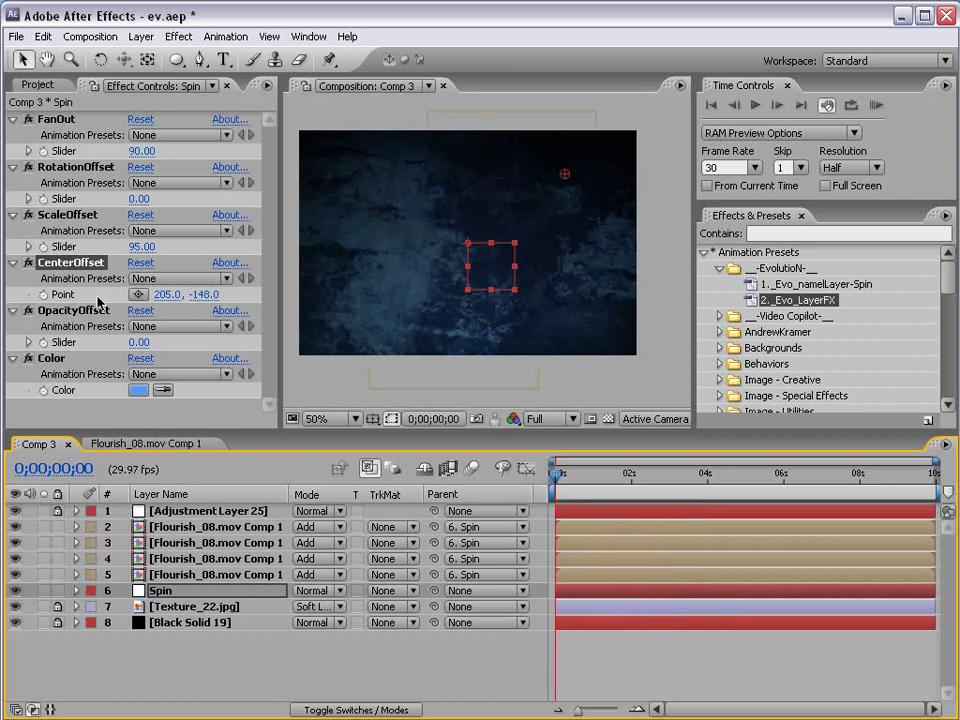
At 0;00;04;26, set the Spin null's CenterOffset to 63, 512 and RAM preview the new pattern
drag(598, 474, 740, 474)
mouse_move(163, 294)
mouse_down()
mouse_move(240, 292)
mouse_move(180, 298)
mouse_up()
drag(255, 292, 880, 224)
key(KP_0)
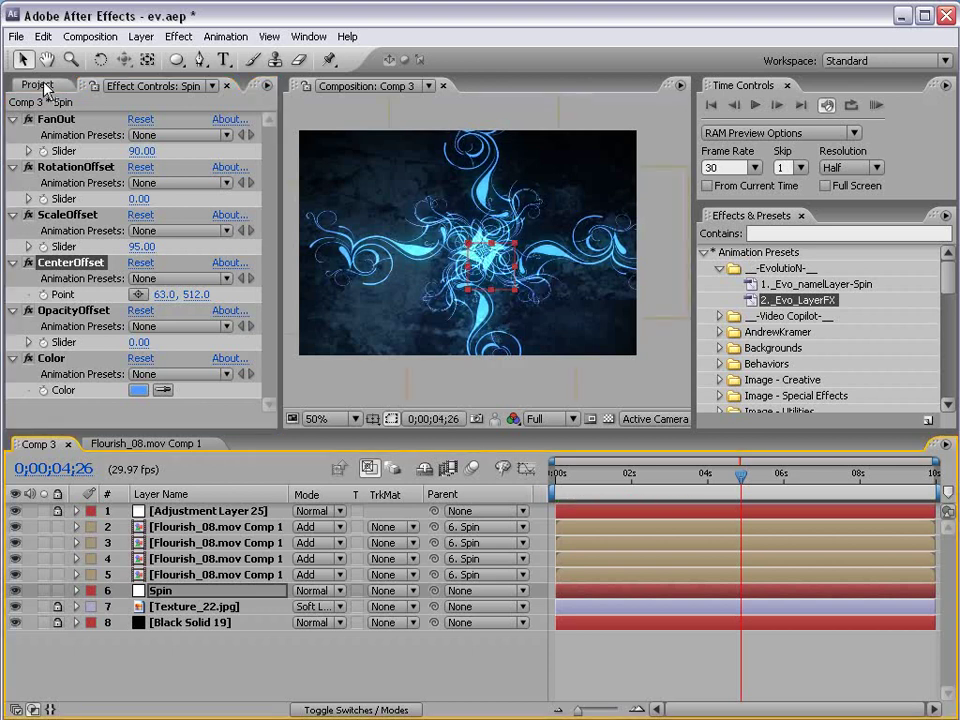
Select the four Flourish_08.mov Comp 1 layers in Comp 3 and replace their source with Flourish_07.mov
click(38, 85)
key(space)
drag(157, 380, 153, 363)
click(99, 336)
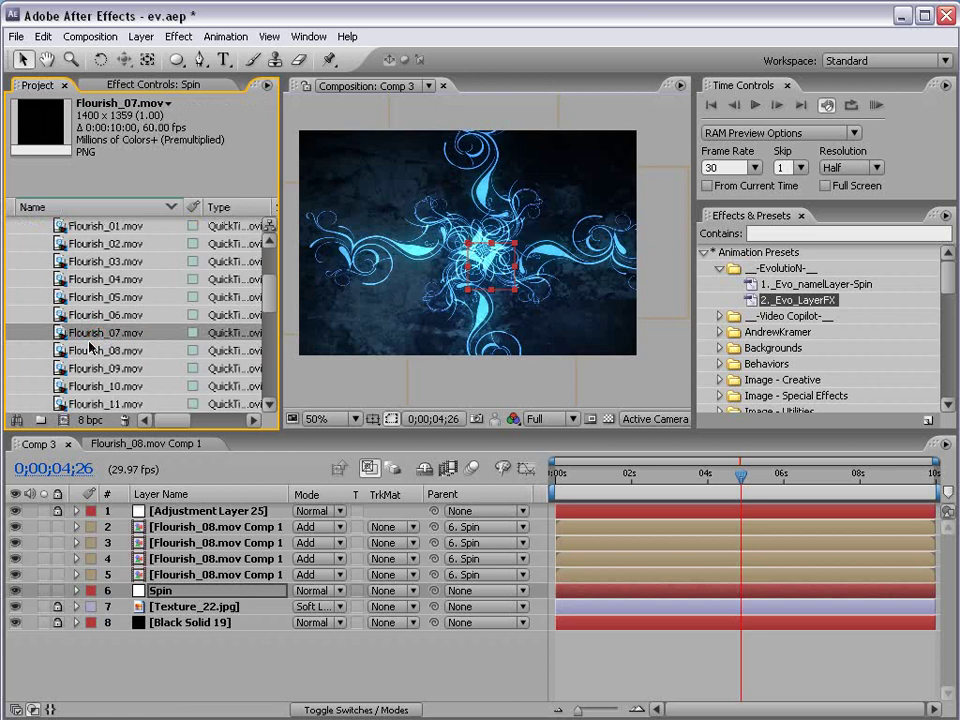
click(140, 533)
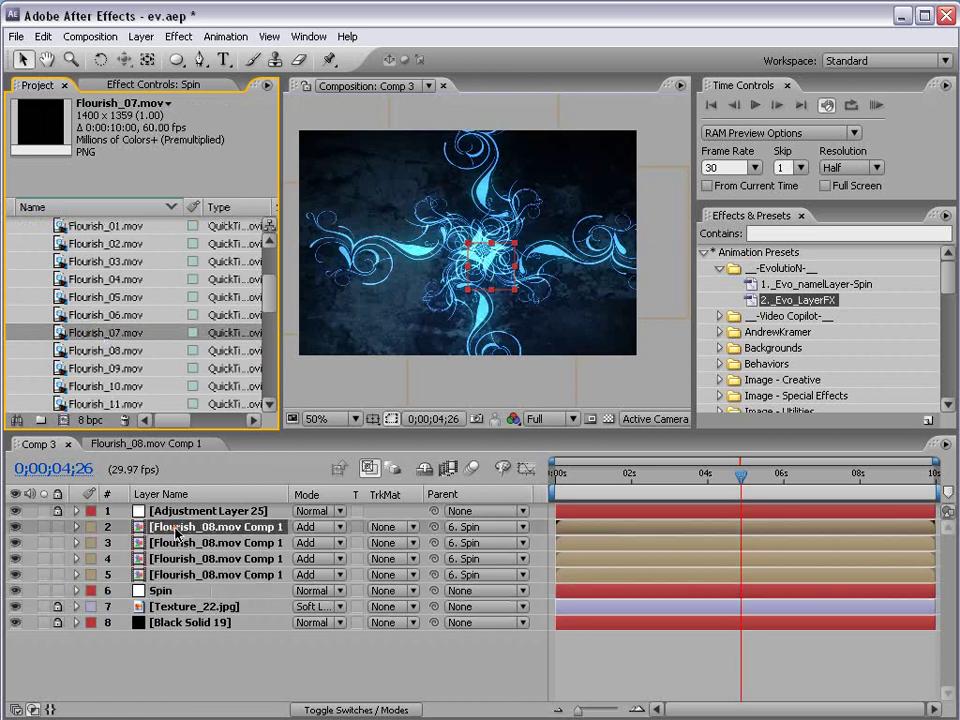
shift+click(172, 575)
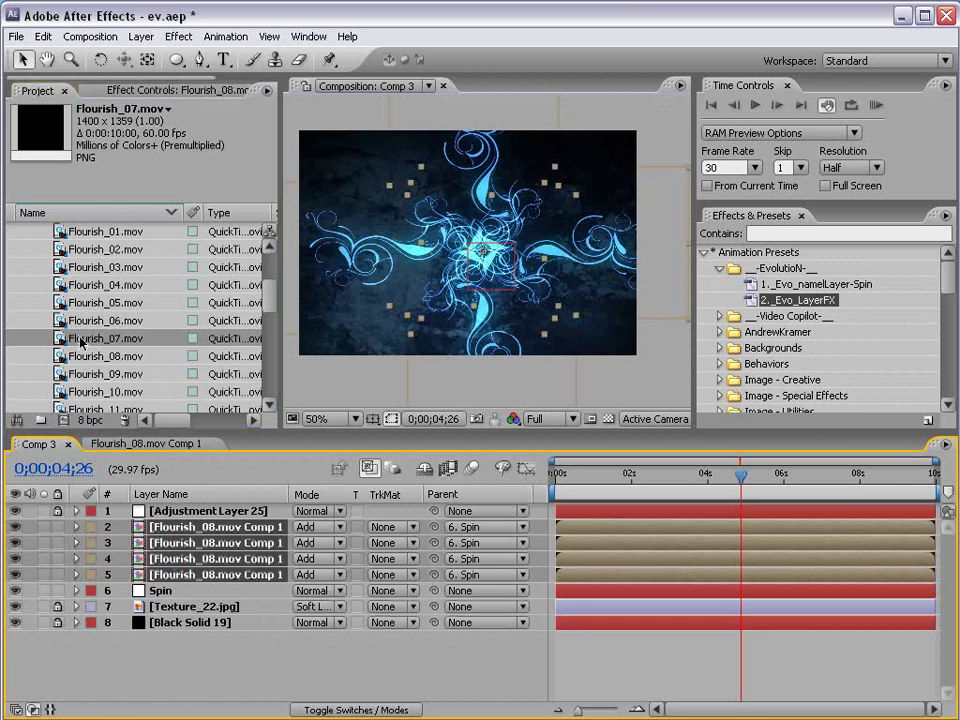
drag(62, 340, 229, 566)
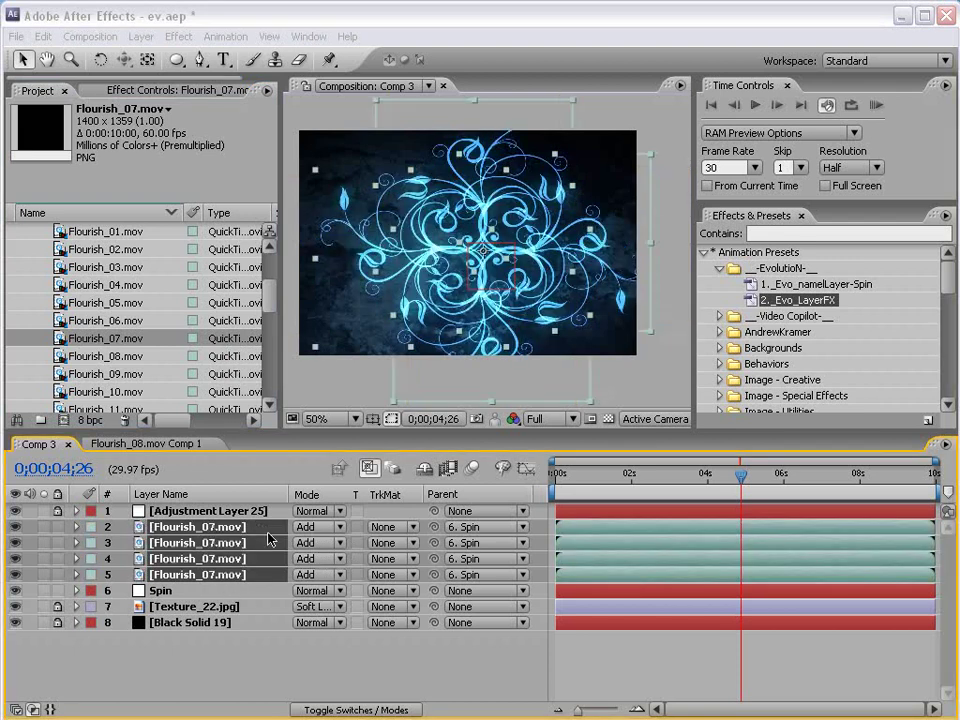
Set the current time to 0;00;02;23 and replace the four selected flourish layers' source with Flourish_09.mov
drag(574, 474, 660, 481)
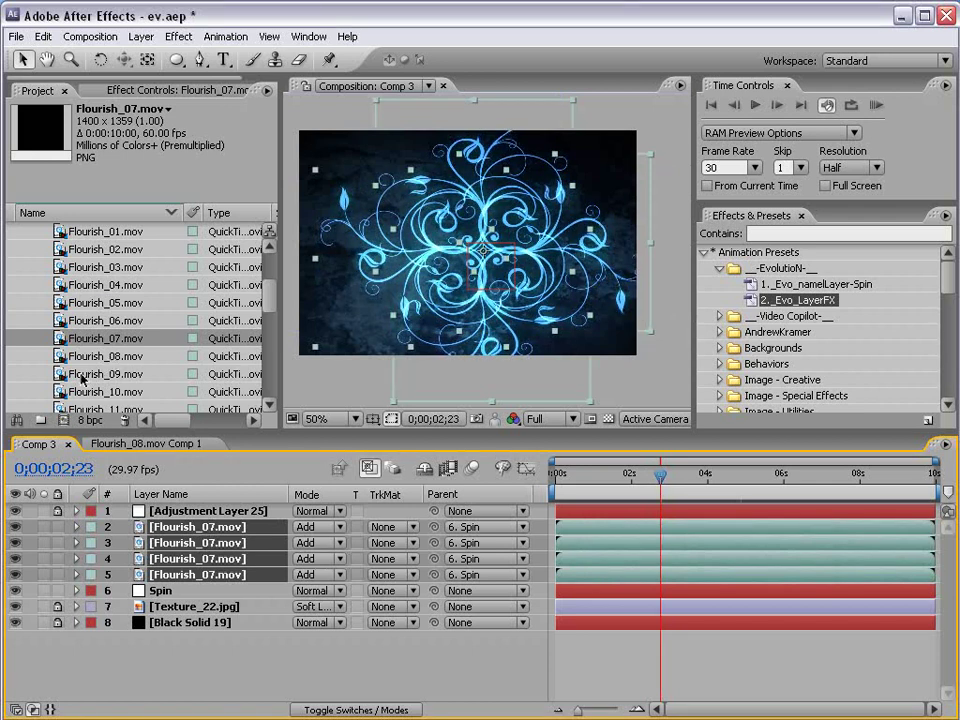
drag(83, 377, 203, 537)
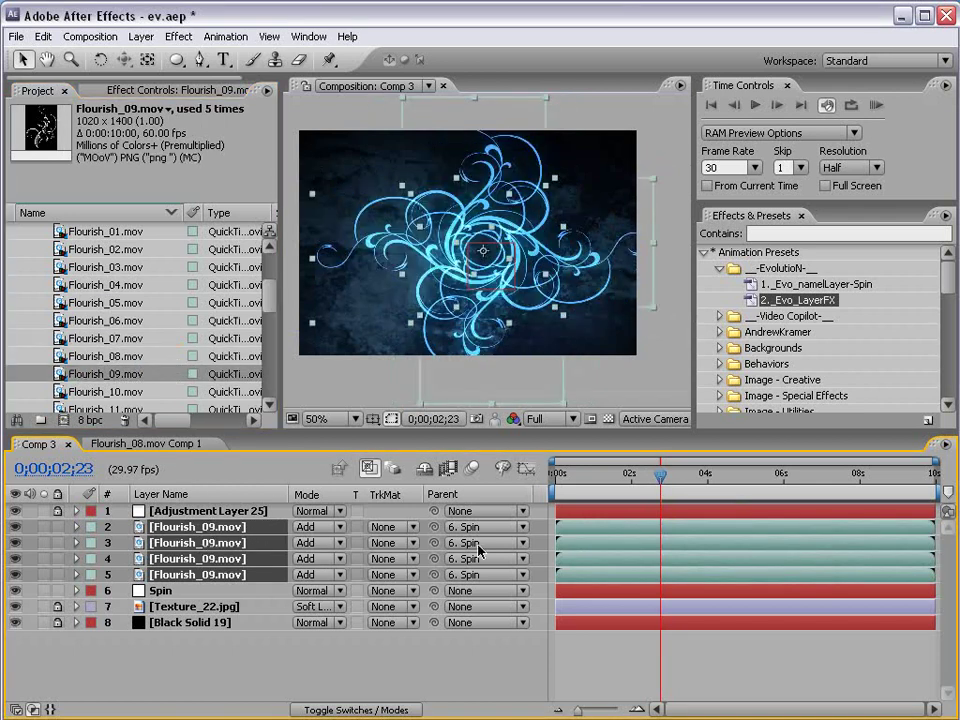
Replace the four selected flourish layers' source with Flourish_10.mov and set the current time to 0;00;01;24
scroll(70, 342, down, 1)
drag(80, 323, 297, 331)
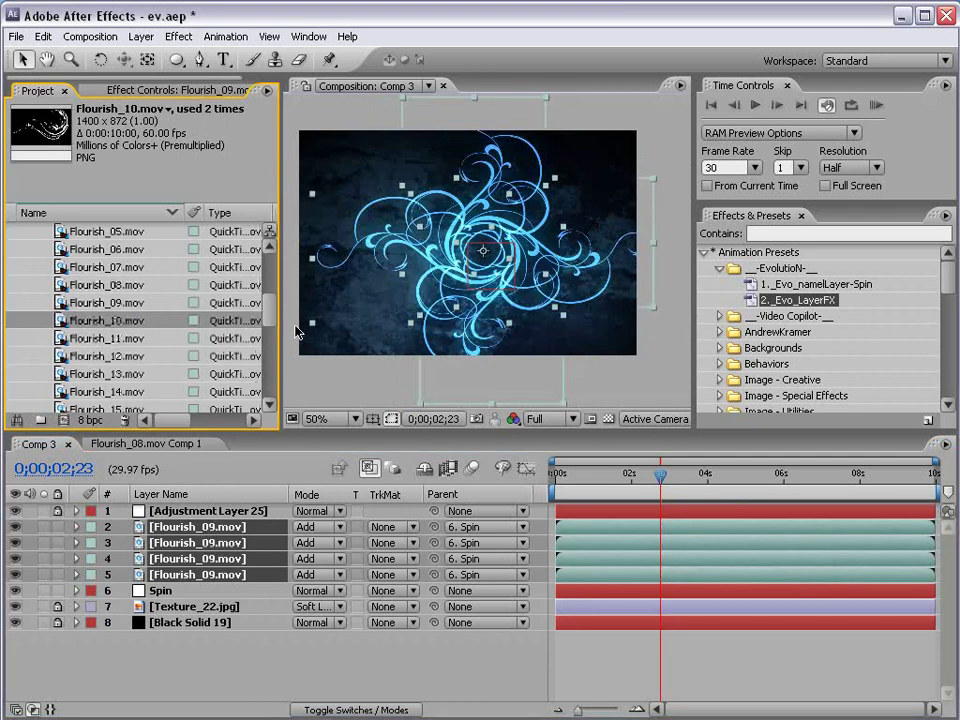
drag(73, 318, 178, 546)
drag(577, 477, 624, 475)
Set the Spin null's CenterOffset to -152, 11 and the current time to 0;00;00;16
click(172, 596)
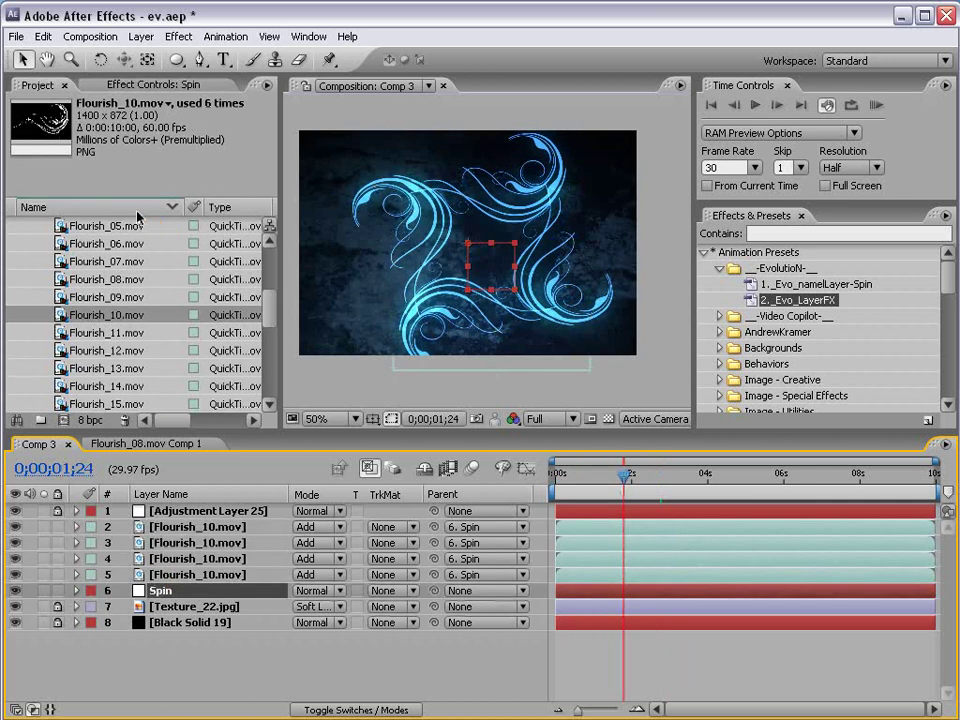
click(120, 90)
drag(164, 294, 2, 315)
drag(605, 393, 397, 250)
drag(624, 474, 577, 478)
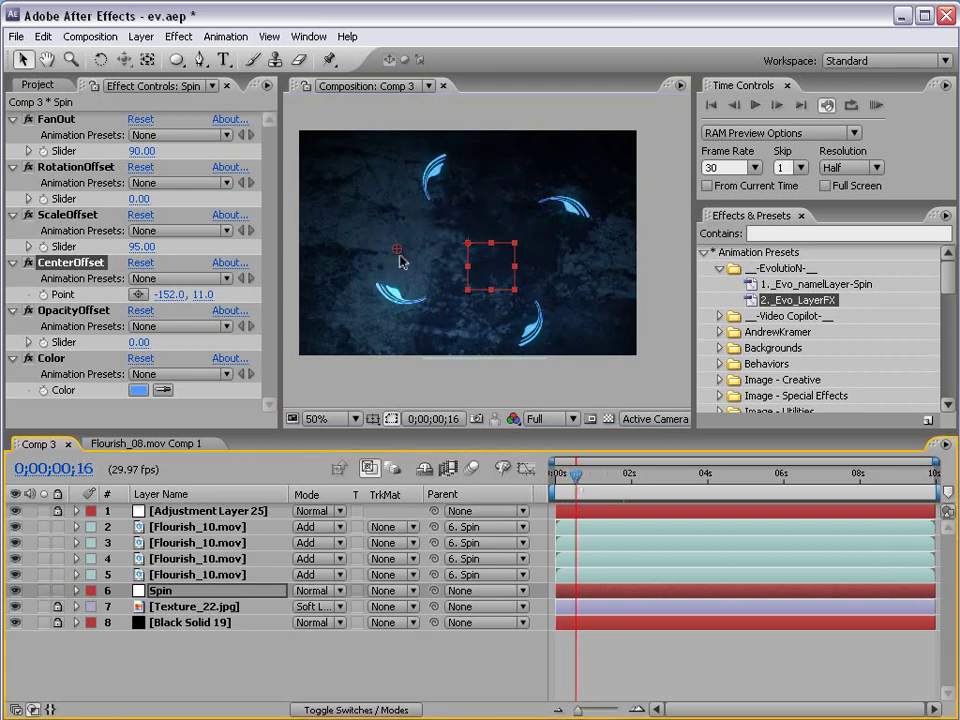
Move the Spin null's CenterOffset to 382, -275 and set the current time to 0;00;02;27
drag(397, 248, 576, 288)
drag(558, 339, 648, 116)
click(601, 475)
drag(601, 475, 664, 475)
Examine the swirling pattern enlarged in the maximized composition view and set the current time to 0;00;02;21
scroll(523, 297, up, 3)
key(grave)
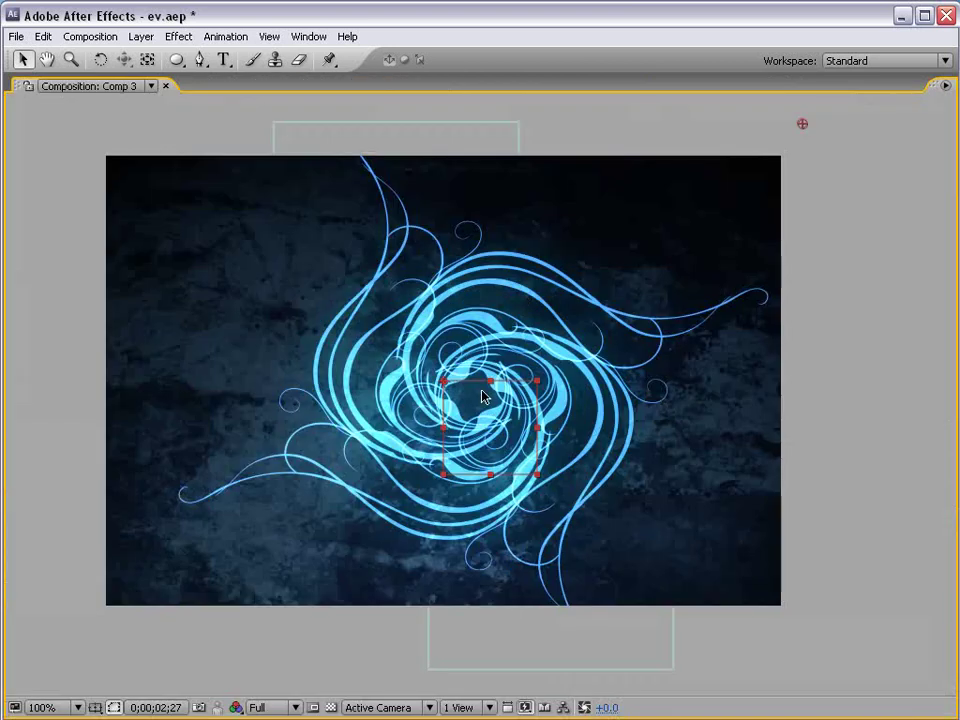
key(grave)
scroll(505, 316, up, 2)
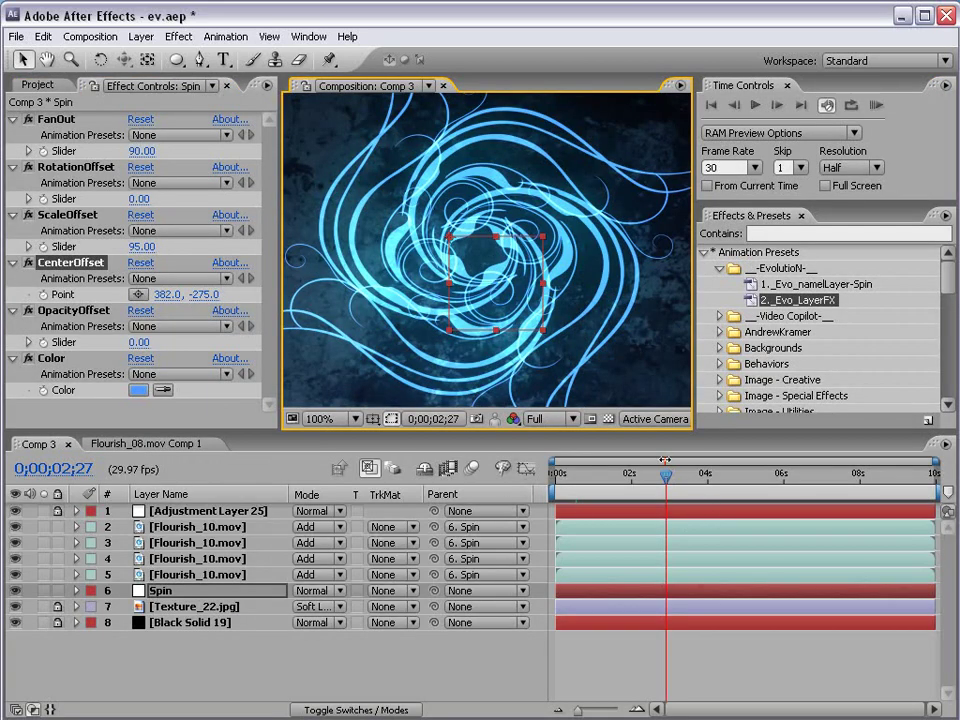
mouse_move(666, 476)
mouse_down()
mouse_move(673, 480)
mouse_move(568, 485)
mouse_move(659, 478)
mouse_up()
scroll(508, 291, down, 2)
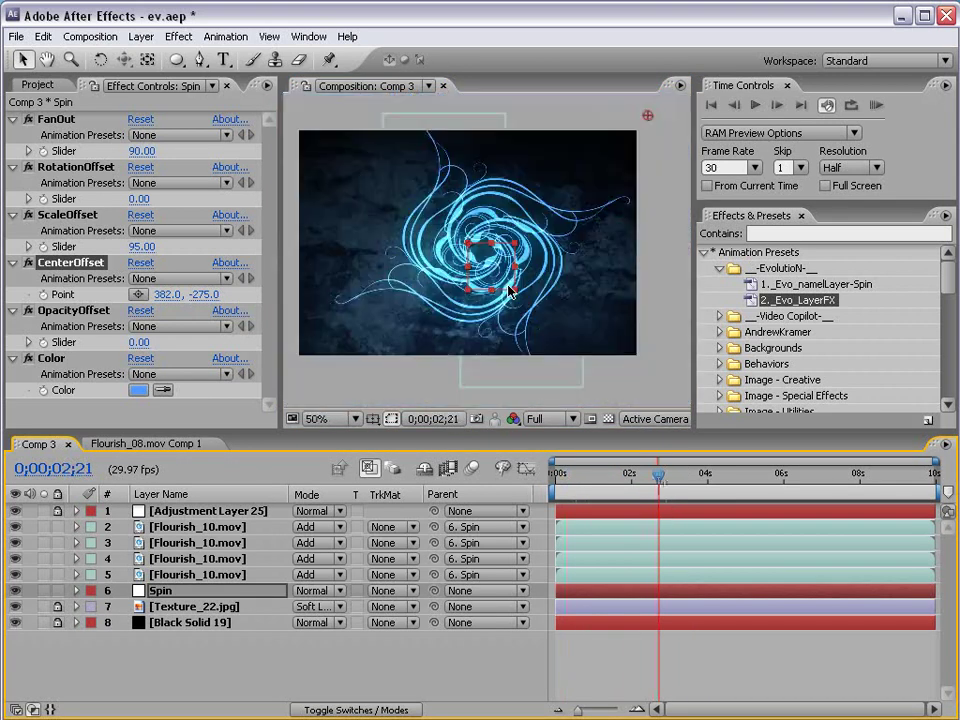
Select the four Flourish_10.mov layers in Comp 3 and replace their source with Flourish_15.mov
click(197, 526)
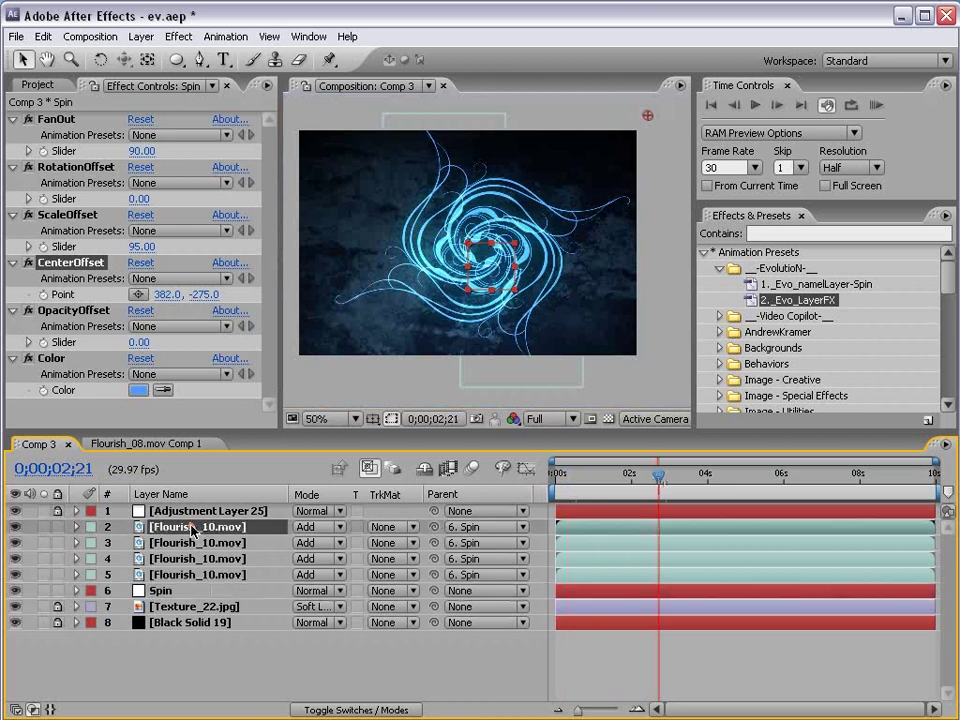
shift+click(197, 574)
click(9, 91)
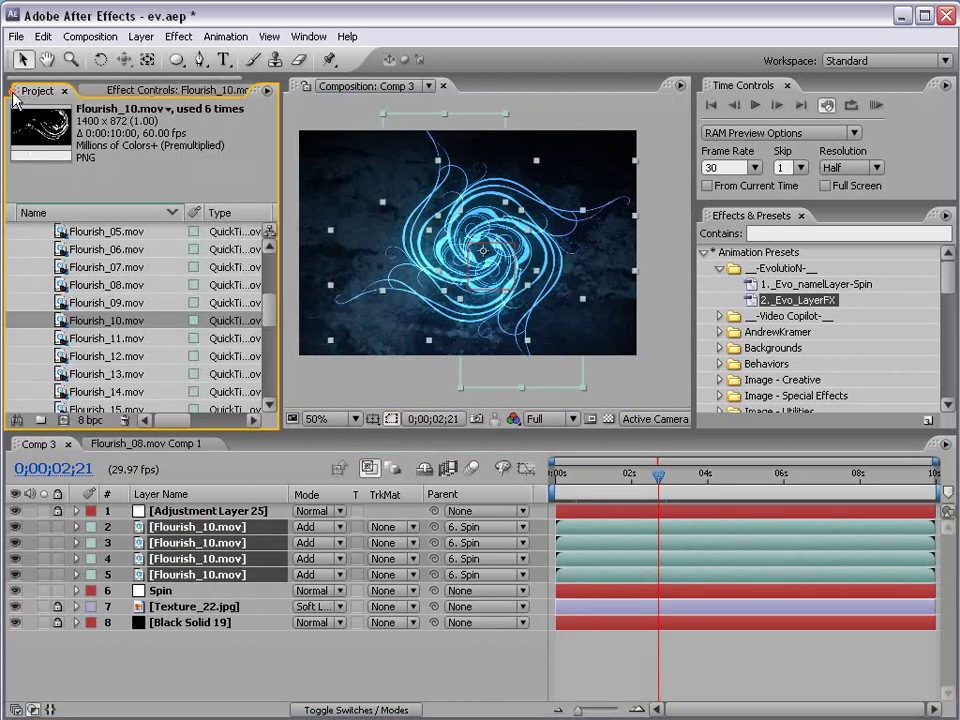
scroll(146, 340, down, 2)
drag(111, 325, 228, 528)
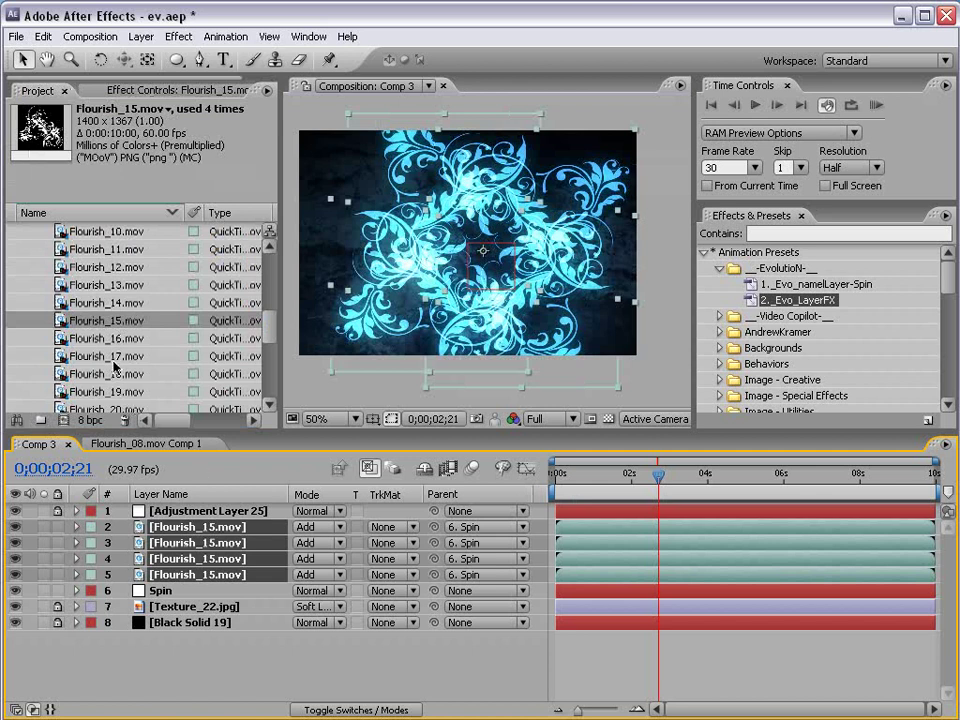
Swap the four flourish layers' source to Flourish_17.mov, and at 0;00;06;07 to Flourish_26.mov, inspecting the pattern in the maximized view
drag(100, 358, 210, 545)
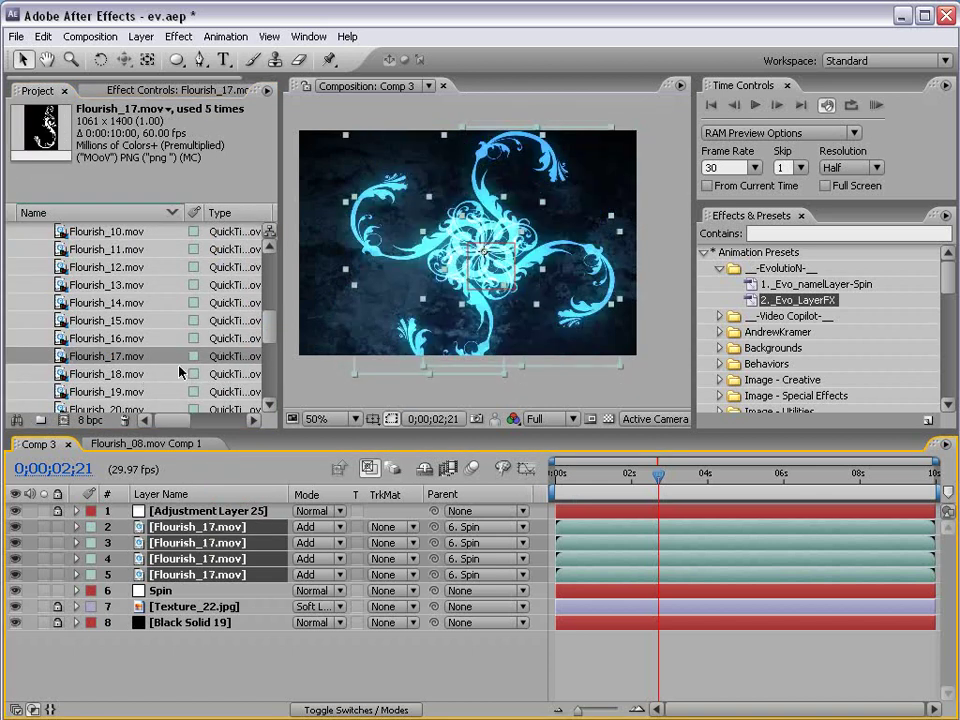
drag(607, 502, 792, 490)
drag(265, 337, 224, 530)
key(grave)
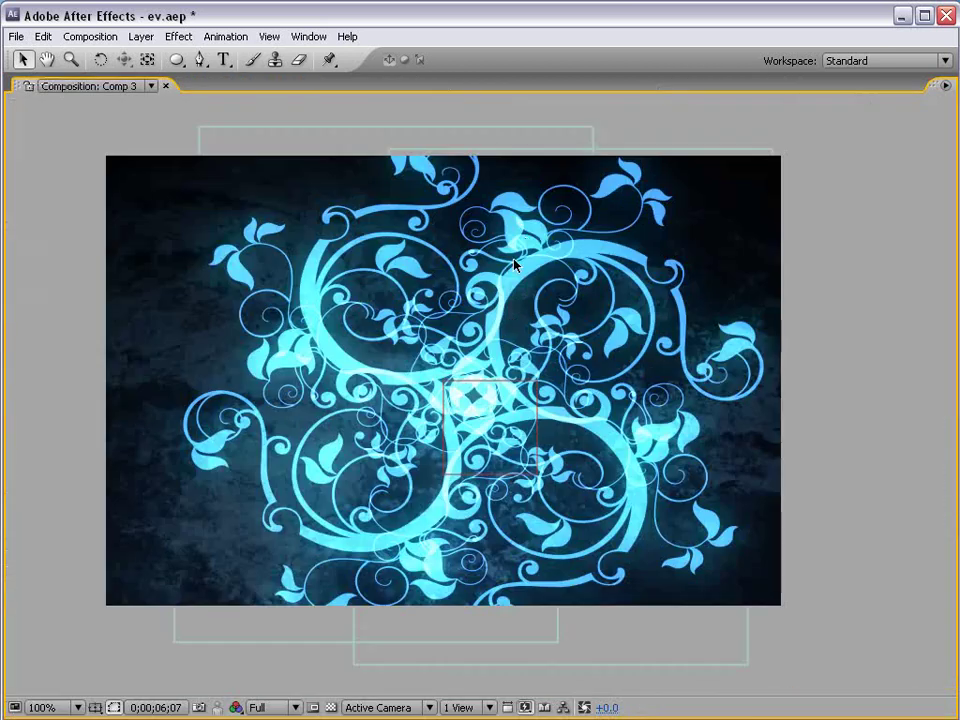
key(grave)
Replace the four Flourish_26.mov layers' source with Flourish_09.mov and set the Spin null's CenterOffset to -173, 109
drag(268, 355, 268, 370)
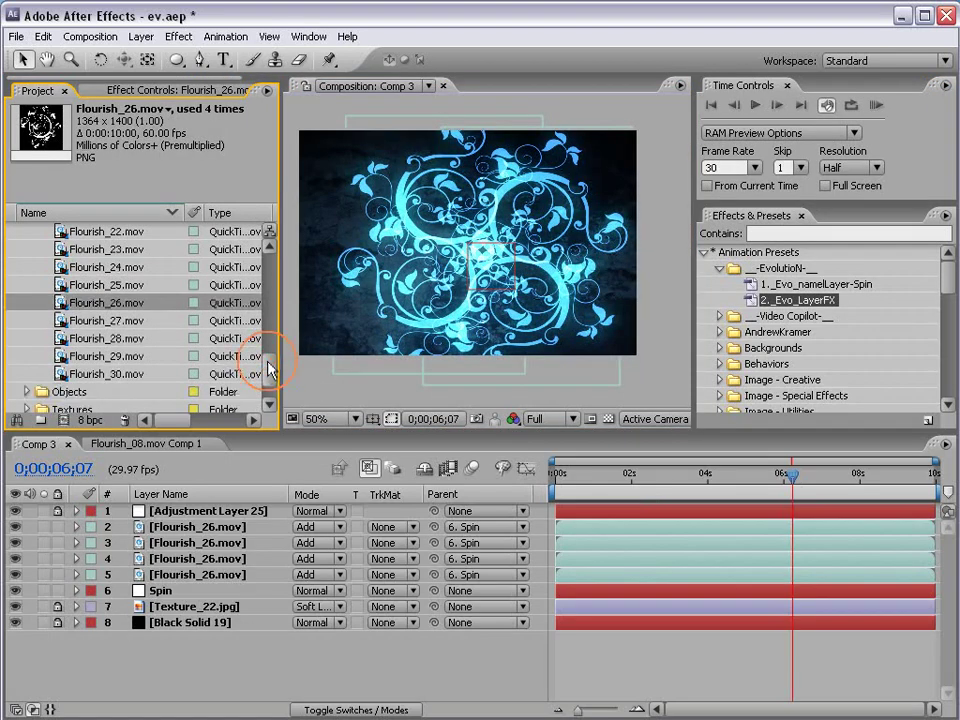
click(122, 354)
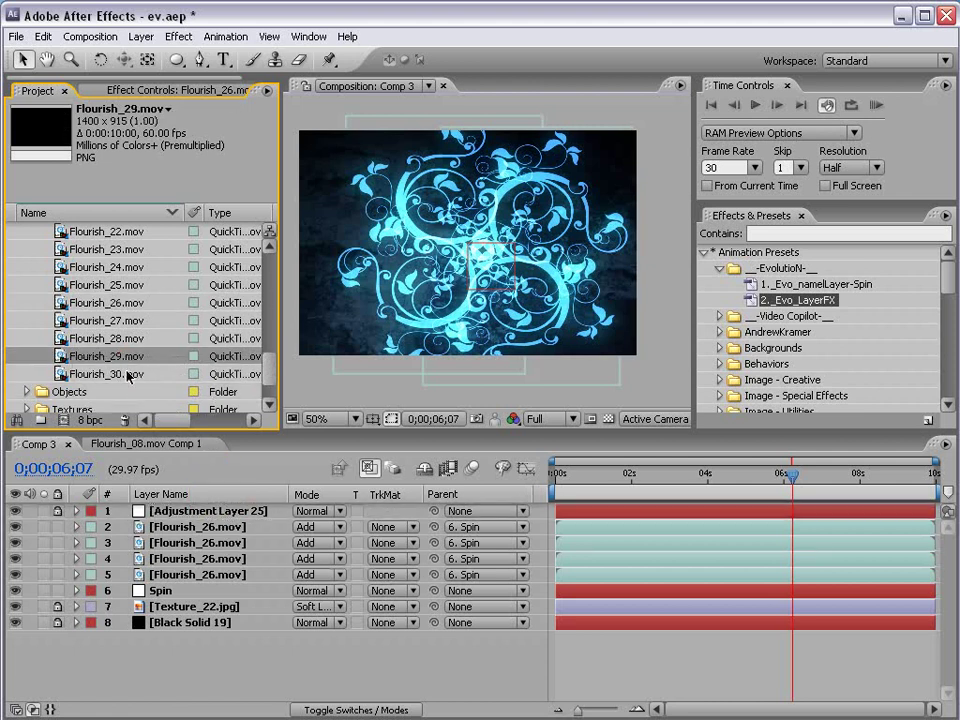
click(212, 657)
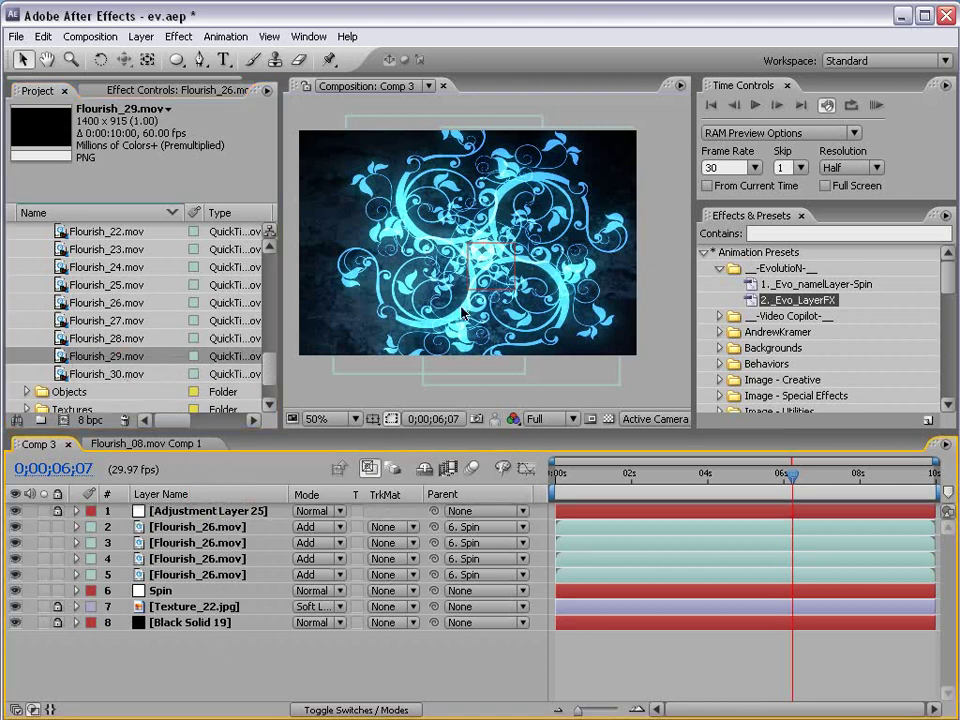
drag(268, 375, 276, 312)
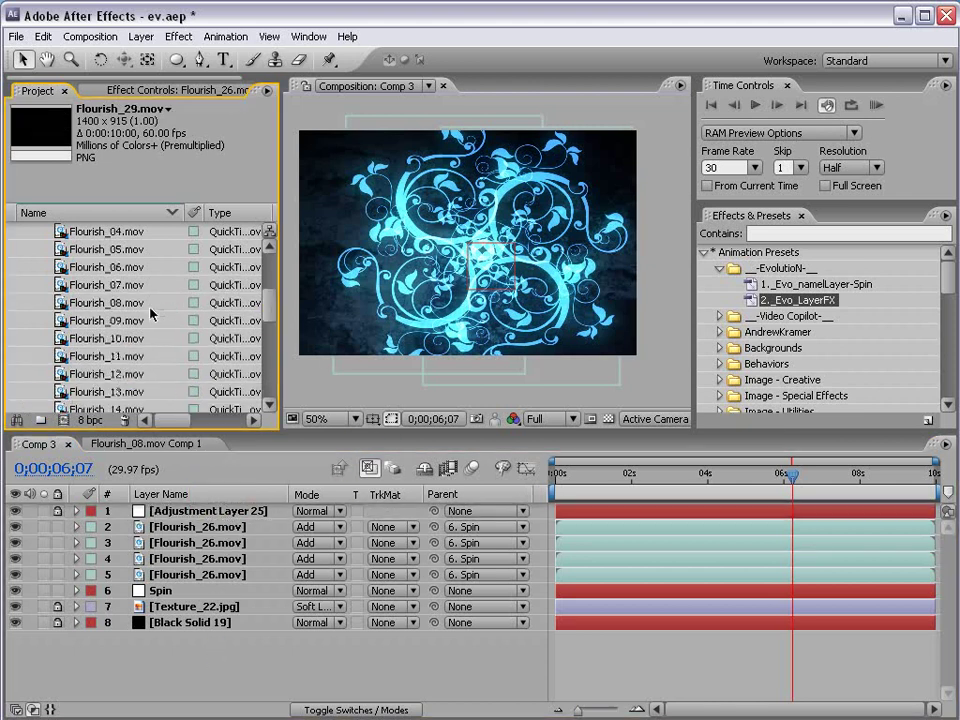
click(188, 532)
shift+click(212, 578)
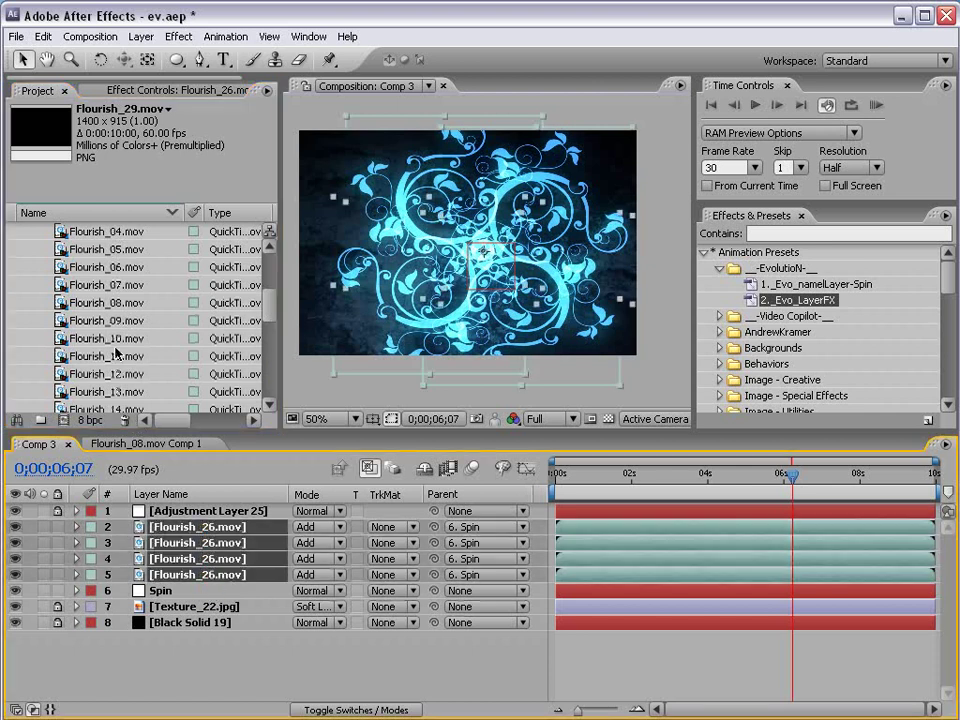
drag(115, 325, 257, 540)
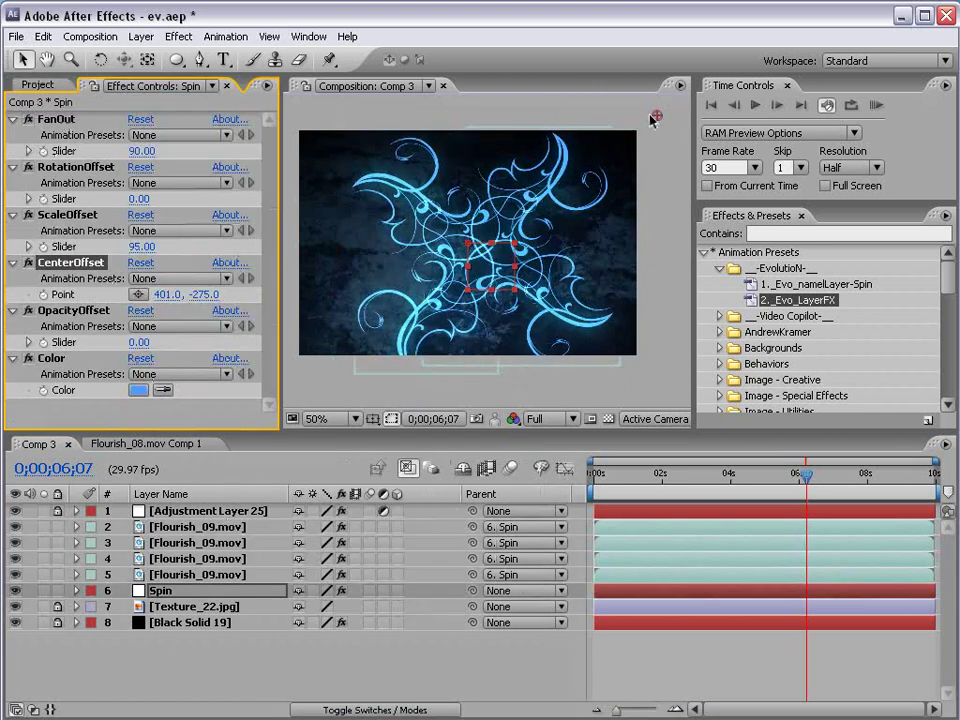
drag(652, 118, 513, 312)
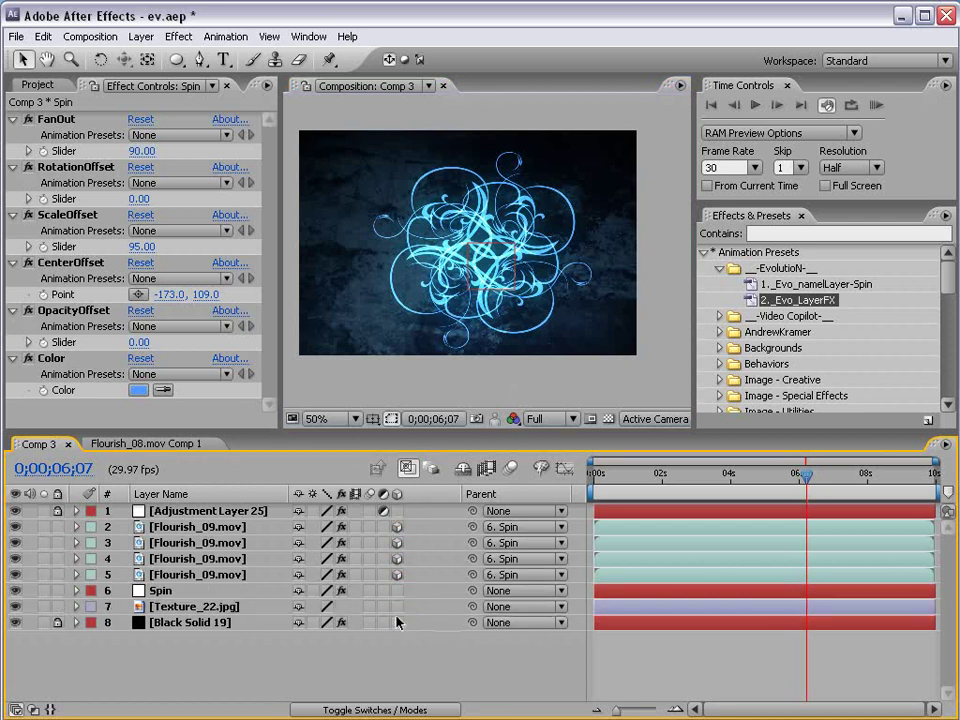
Try rotating the Spin null in 3D with the Rotation tool
click(200, 591)
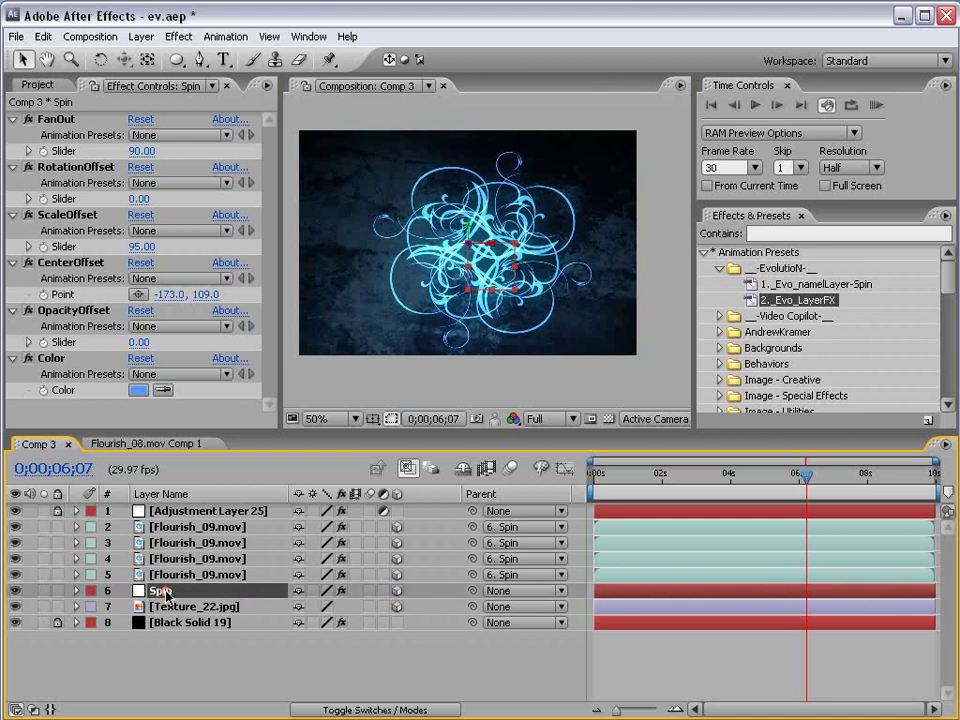
key(period)
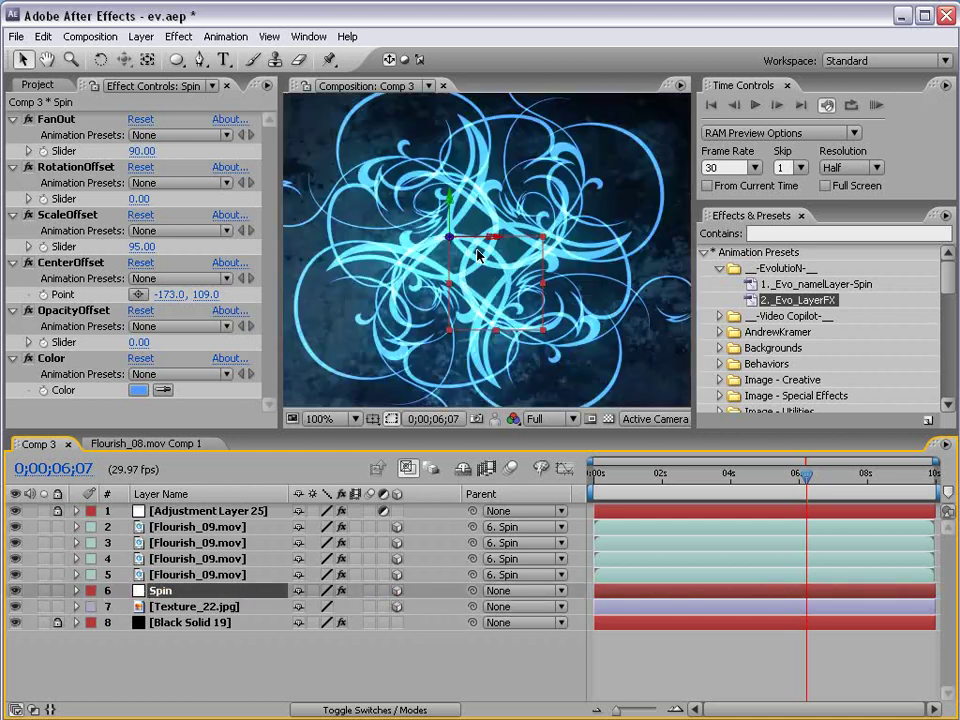
key(w)
mouse_move(484, 229)
mouse_down()
mouse_move(495, 156)
mouse_move(469, 331)
mouse_move(355, 240)
mouse_move(479, 252)
mouse_up()
key(comma)
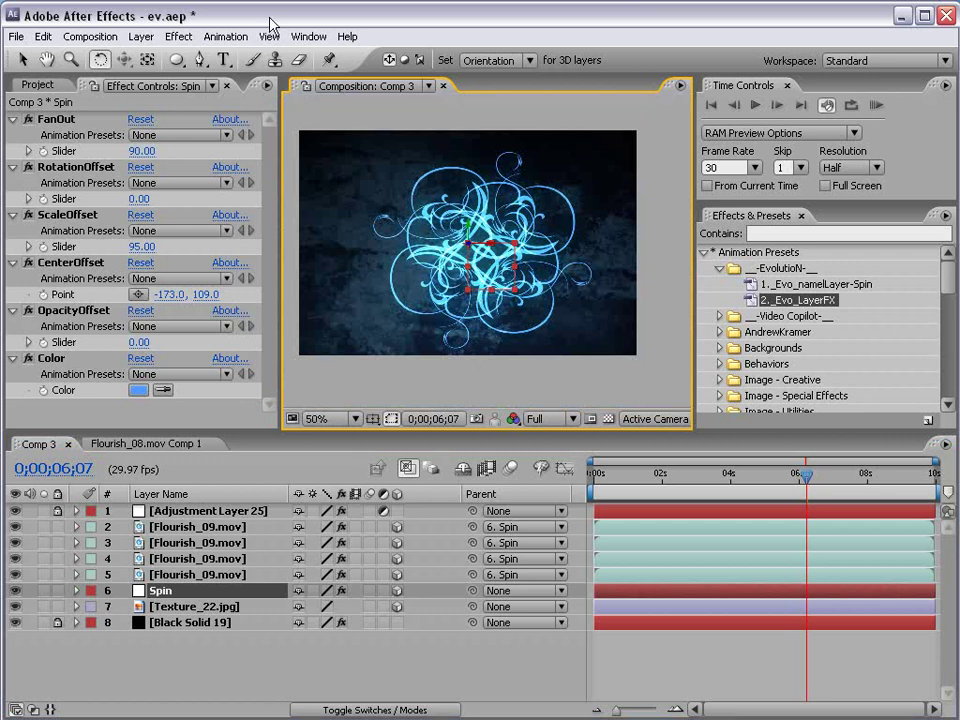
Add a new camera layer named Camera 1 with the 35mm preset
click(140, 36)
mouse_move(152, 56)
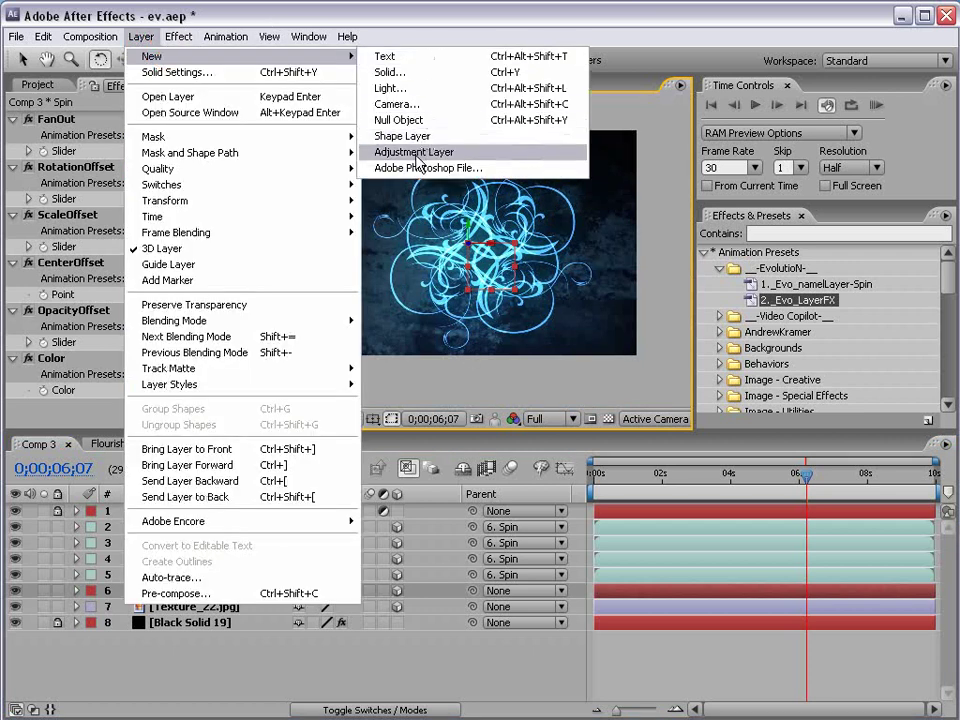
click(394, 104)
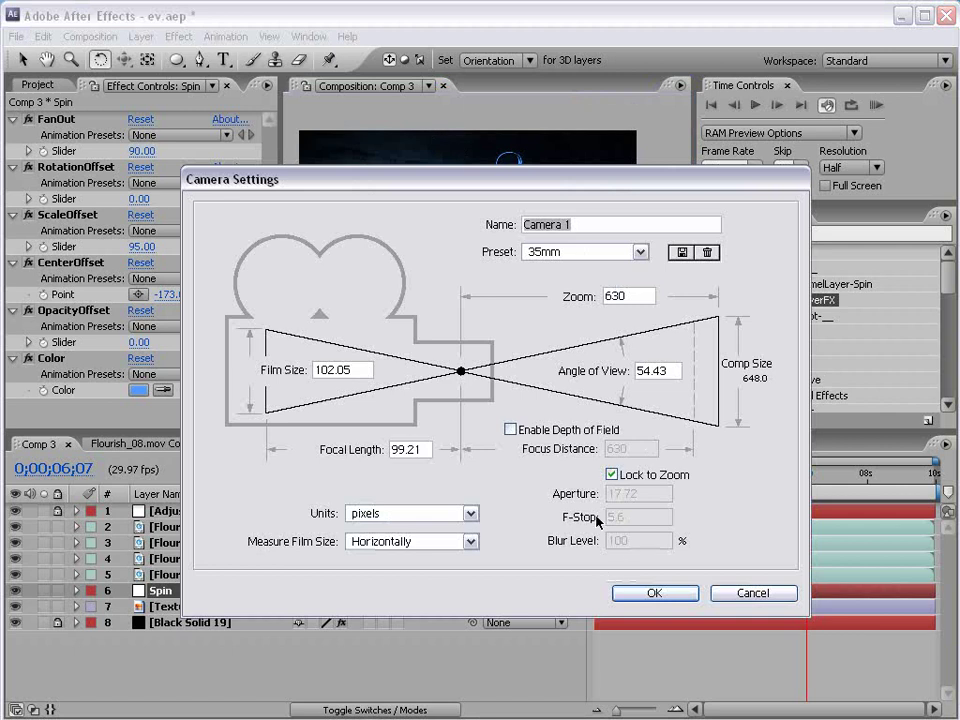
click(656, 591)
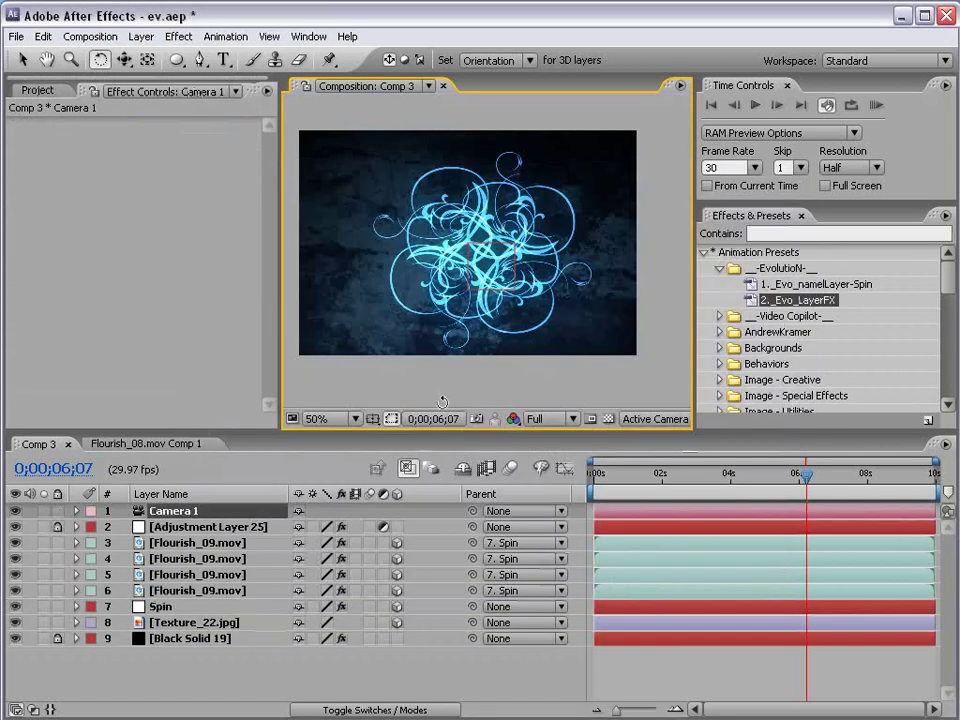
click(172, 515)
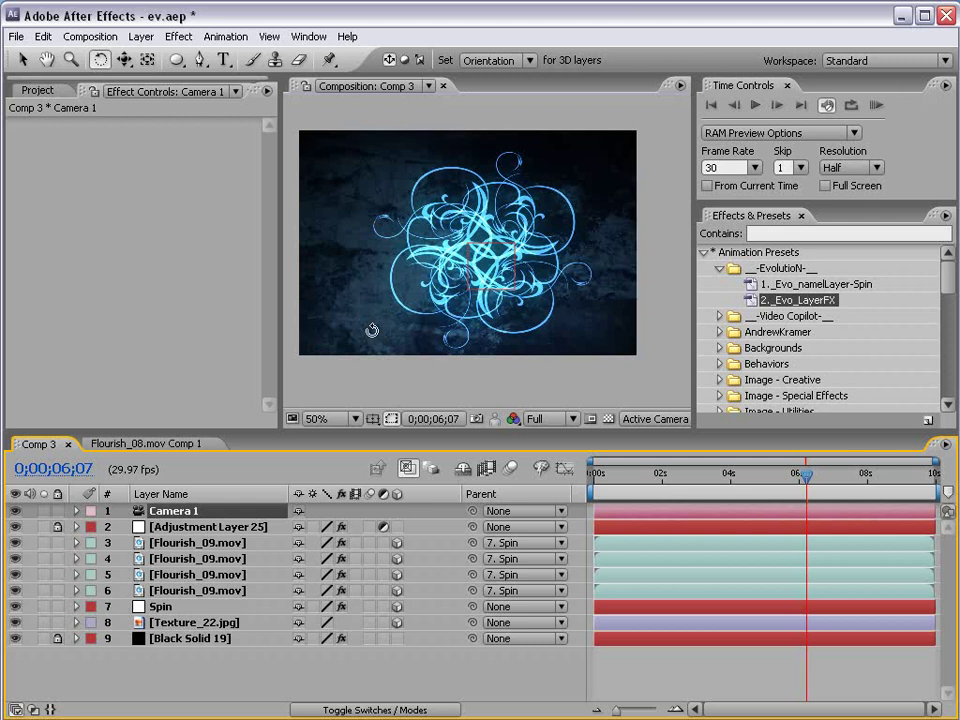
Tilt and reposition the Spin null in 3D so the flourishes lie flat in the frame's lower right, and orbit the camera slightly
click(162, 607)
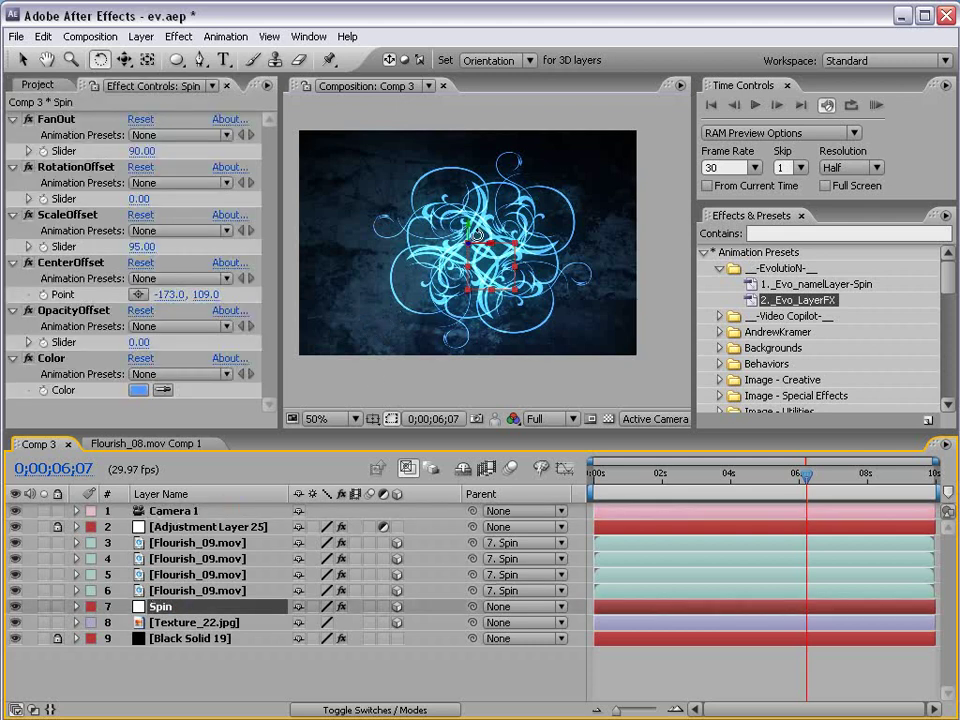
drag(467, 232, 520, 272)
key(v)
key(w)
key(v)
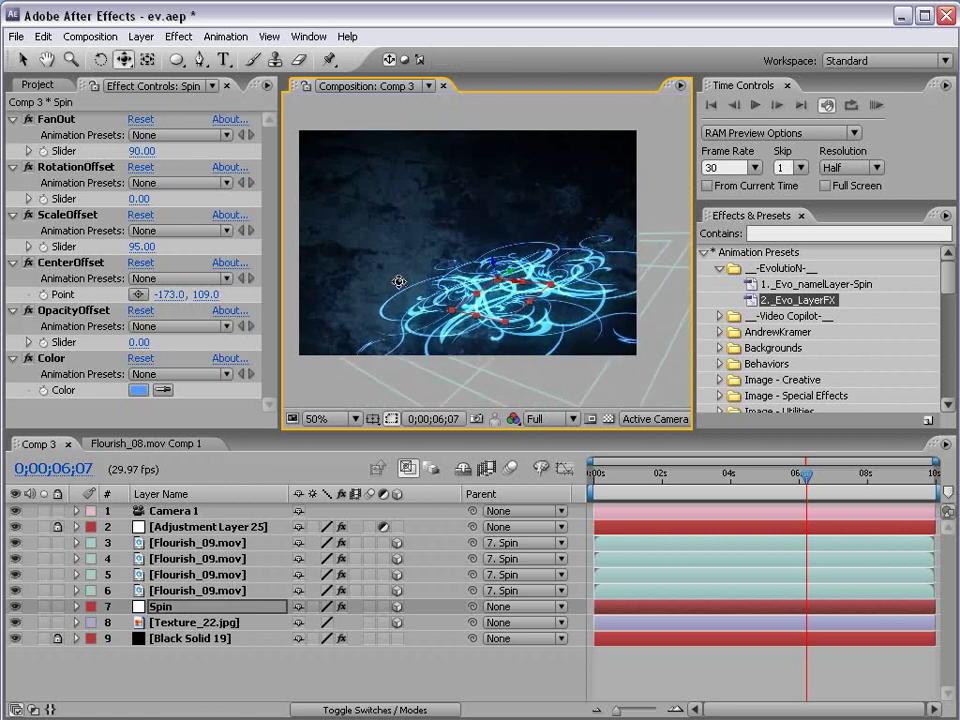
key(y)
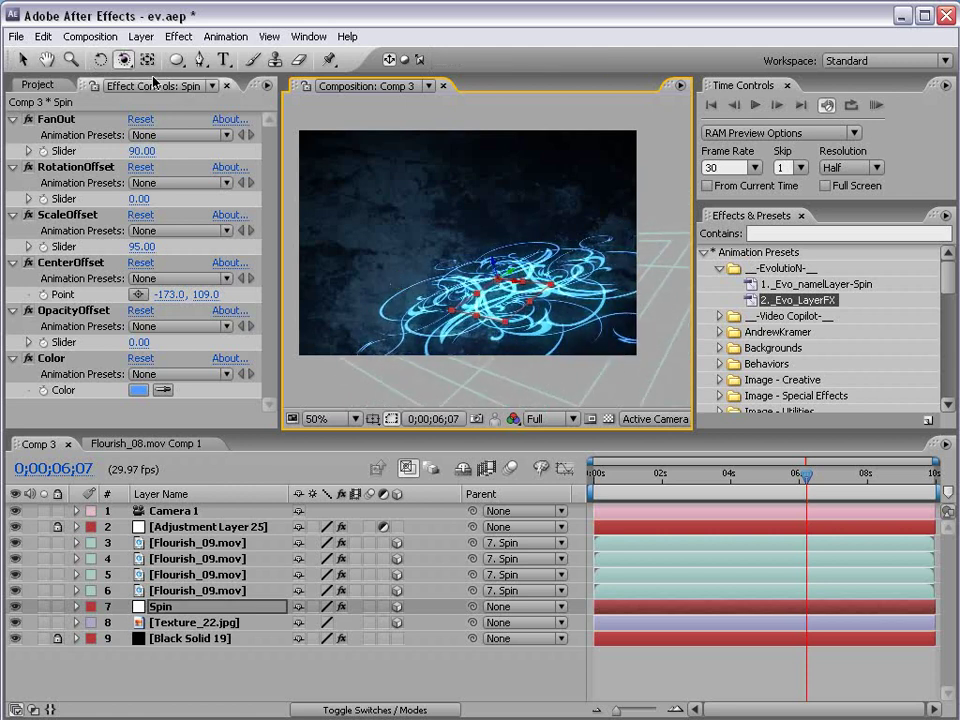
drag(391, 260, 418, 261)
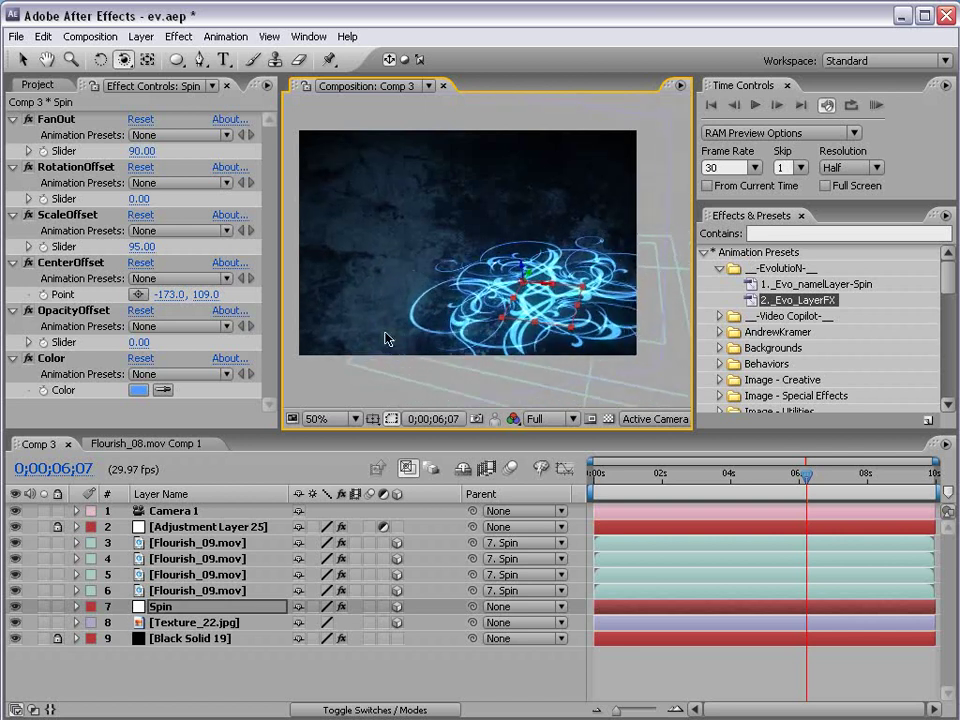
Reposition the Texture_22.jpg layer in 3D behind the flourishes and scale it to 64% to fill the frame
key(v)
click(185, 622)
drag(491, 256, 321, 209)
drag(418, 255, 500, 250)
key(s)
mouse_move(378, 639)
mouse_down()
mouse_move(404, 638)
mouse_move(391, 637)
mouse_up()
click(256, 690)
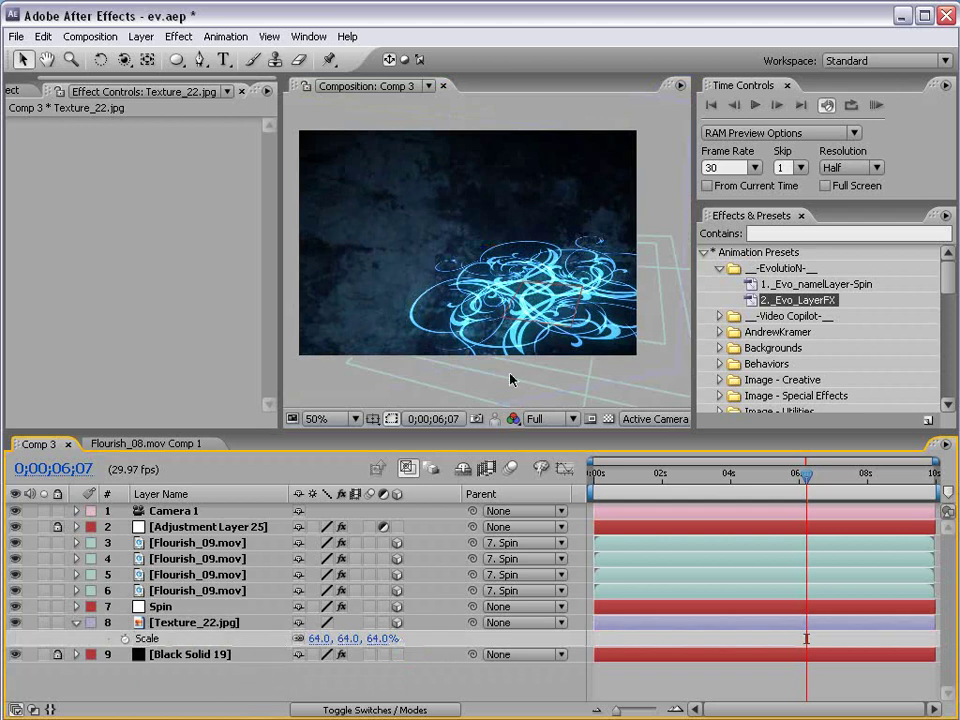
Try orbiting the camera around the flourish scene and inspect it in the maximized composition view
key(c)
drag(420, 224, 575, 244)
key(grave)
key(grave)
Turn on Depth of Field in Camera 1's options and set the Blur Level to 814%
click(191, 512)
key(a)
key(a)
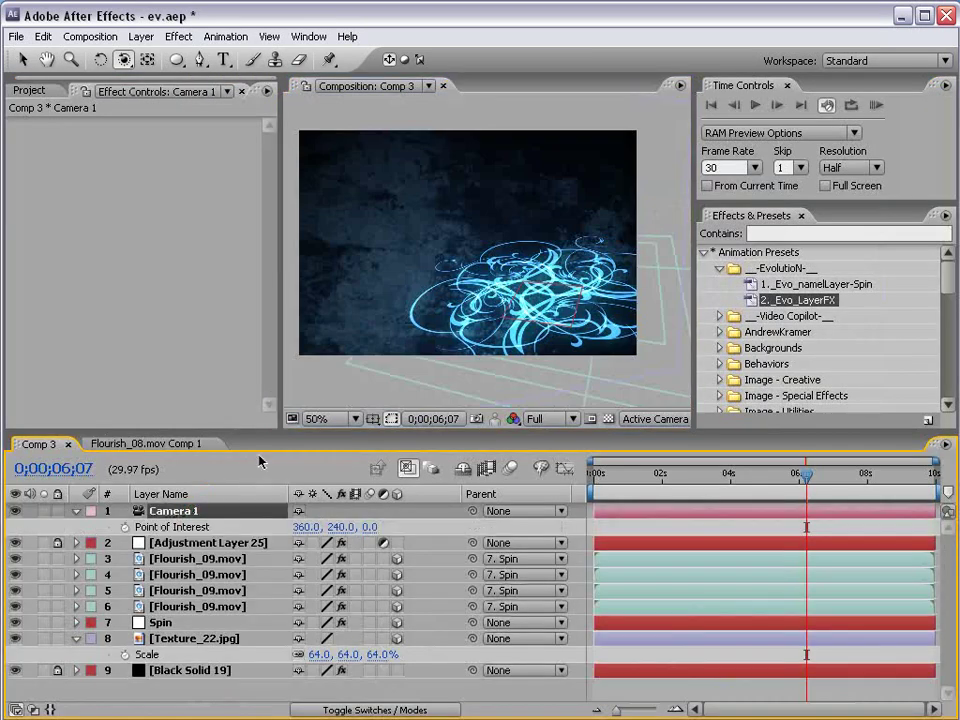
click(300, 559)
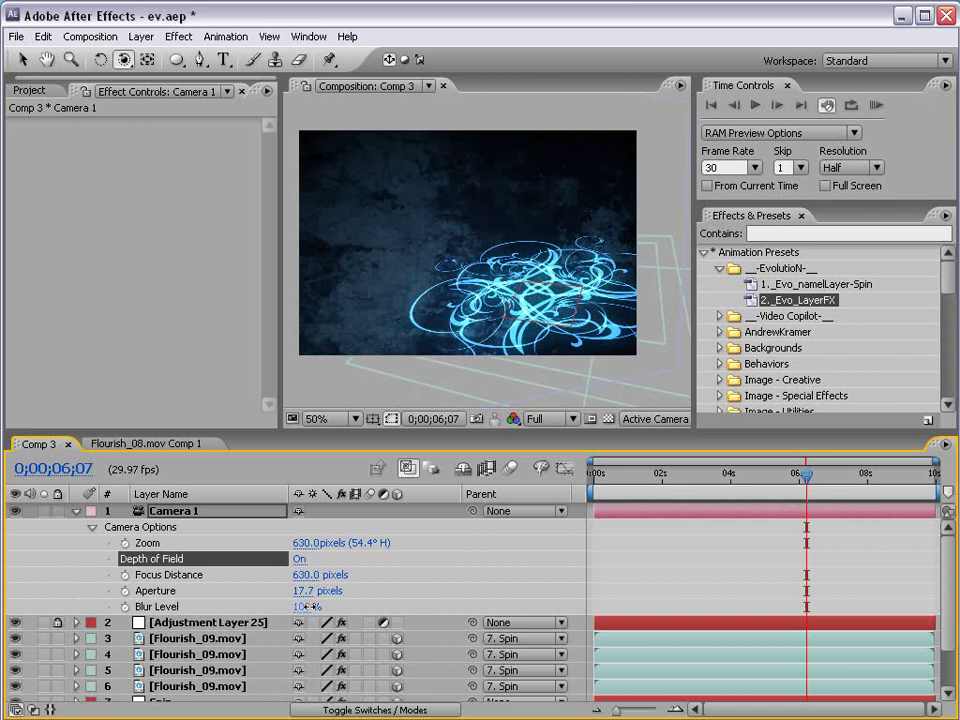
drag(305, 606, 707, 561)
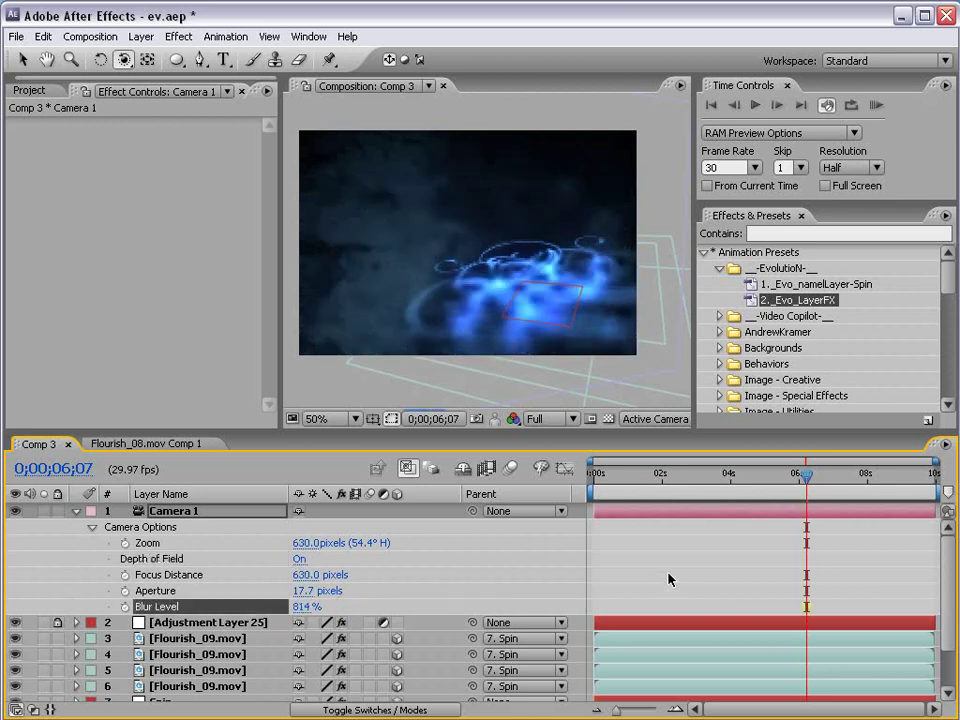
At 0;00;03;01, set Camera 1's Focus Distance to 494 pixels, Aperture to 31 pixels and Blur Level to 474%
key(grave)
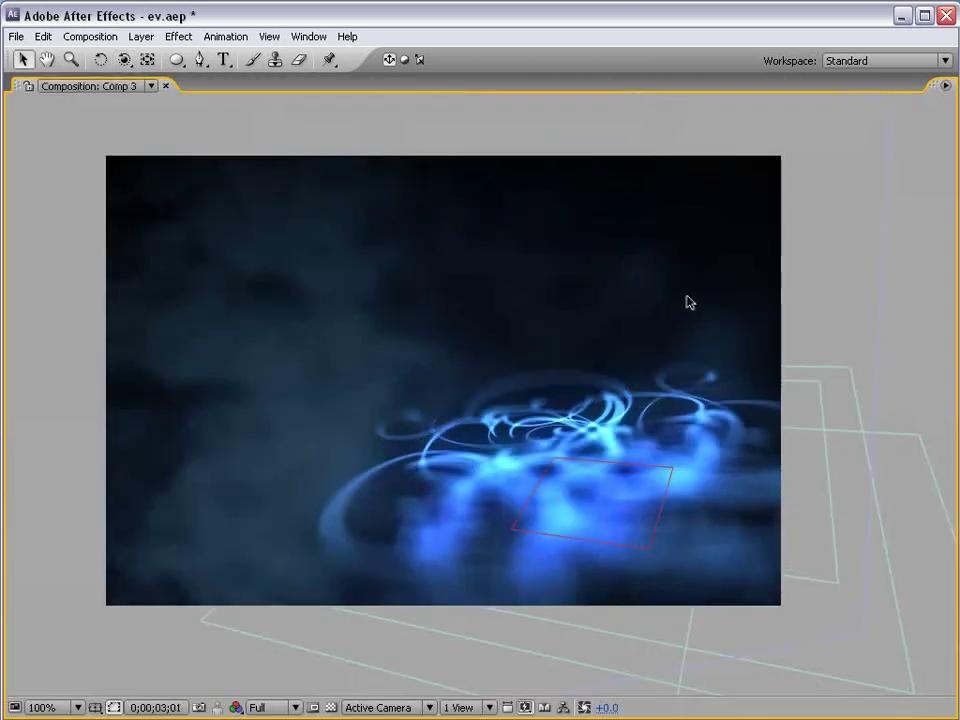
key(grave)
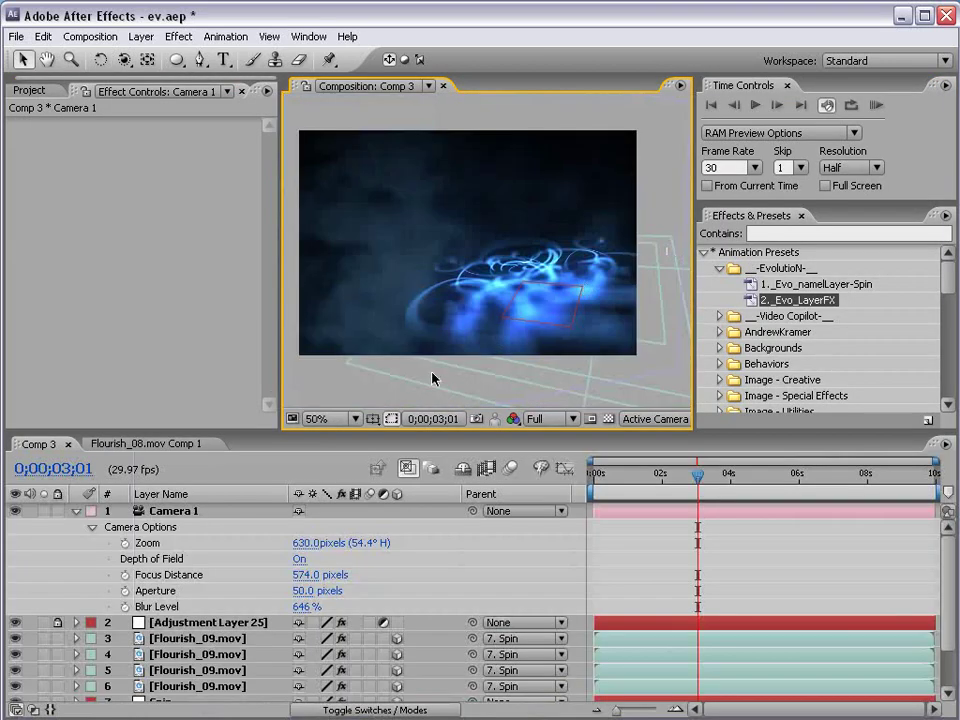
drag(303, 600, 222, 568)
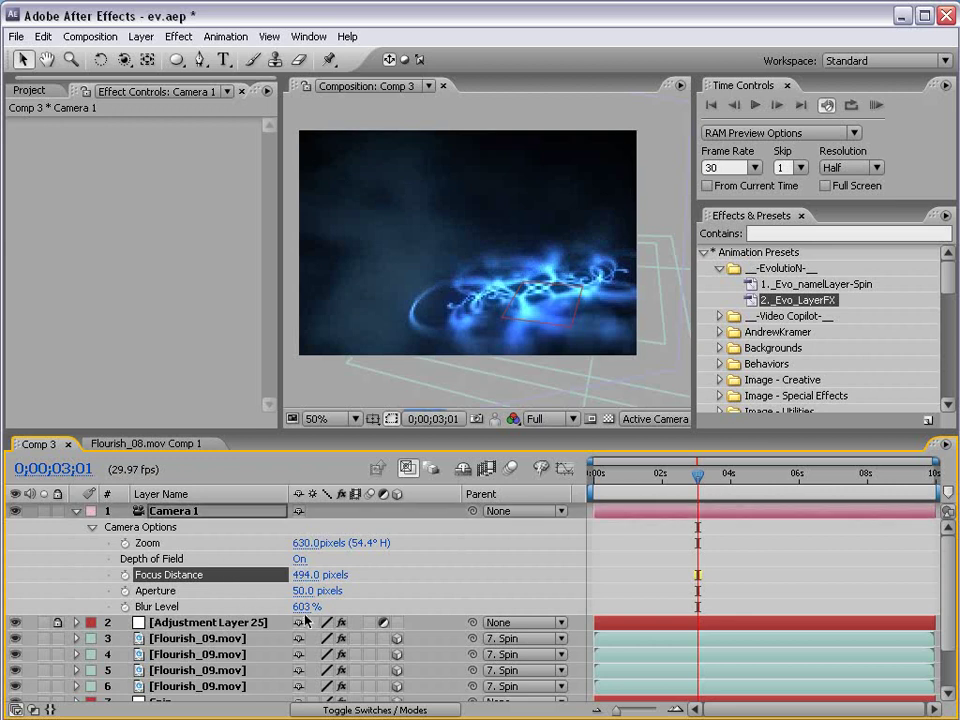
mouse_move(305, 607)
mouse_down()
mouse_move(291, 613)
mouse_move(272, 590)
mouse_move(294, 595)
mouse_up()
click(651, 574)
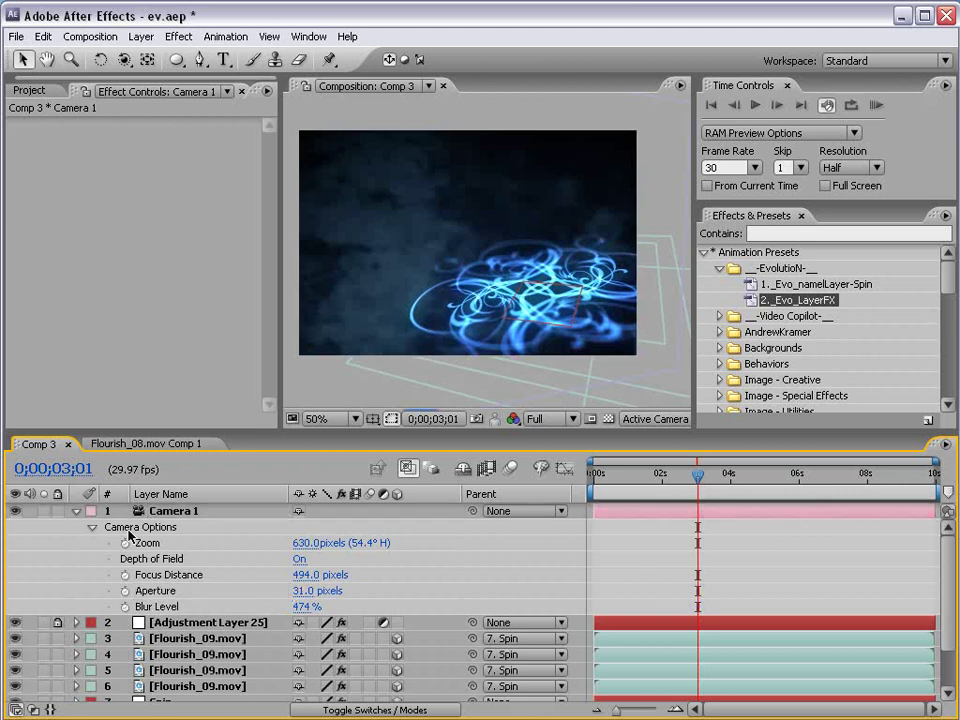
Preview the composition, and try keyframing Camera 1's Point of Interest and Position at the start of the timeline
key(KP_0)
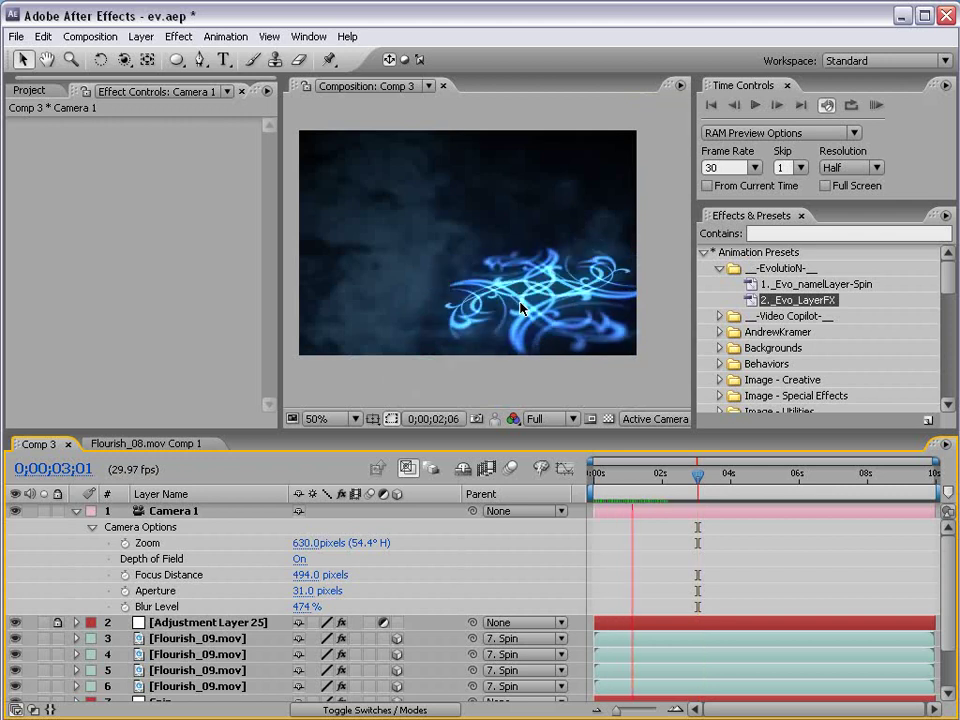
key(space)
click(161, 513)
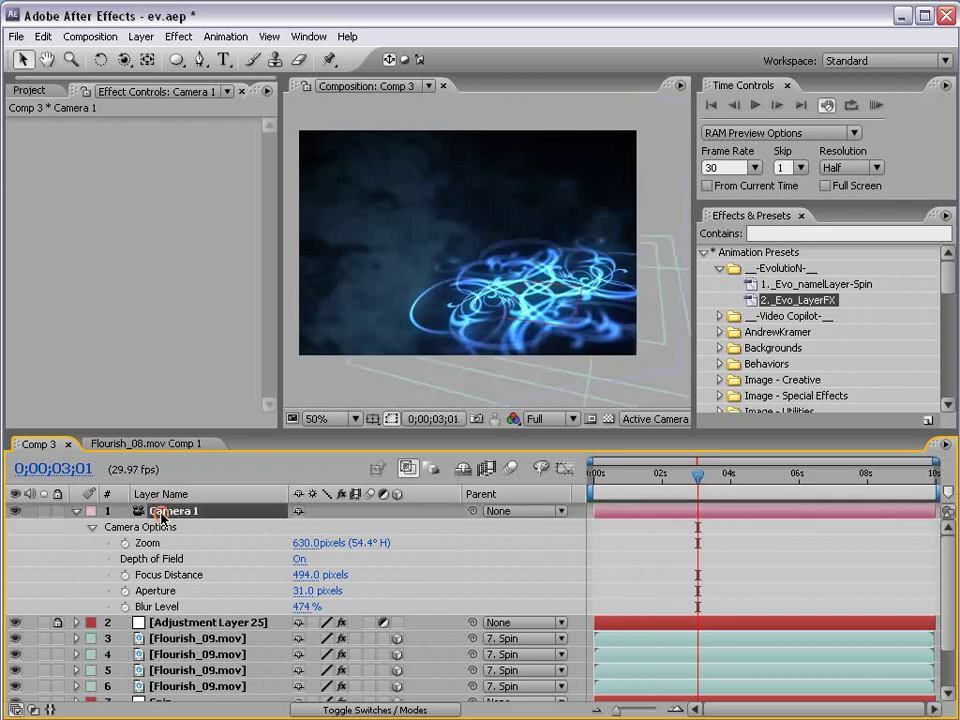
key(p)
drag(124, 527, 125, 542)
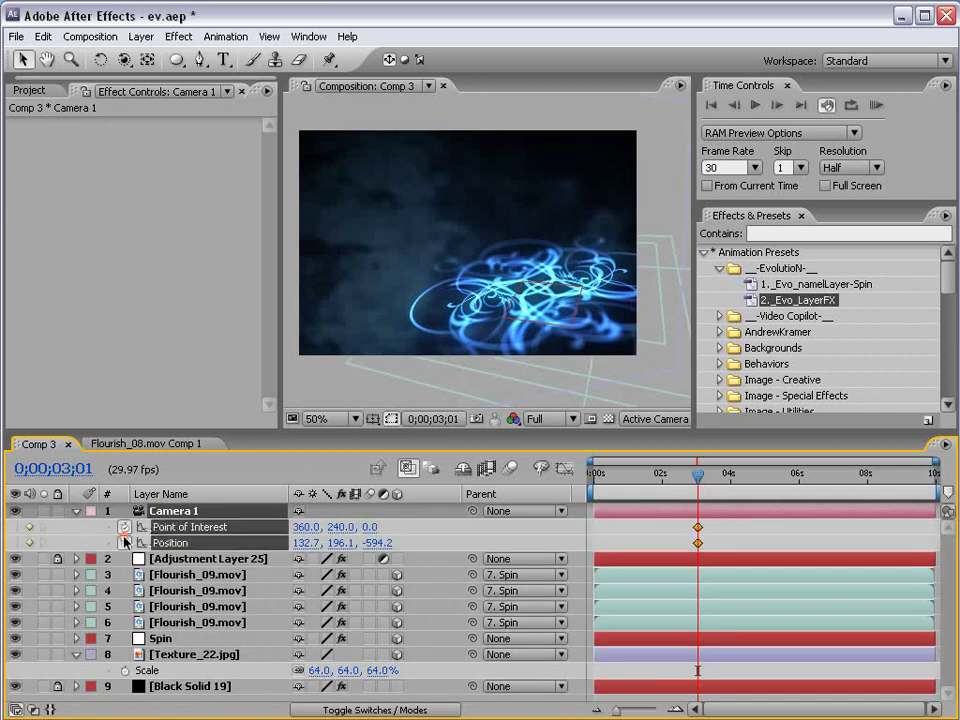
drag(697, 536, 596, 537)
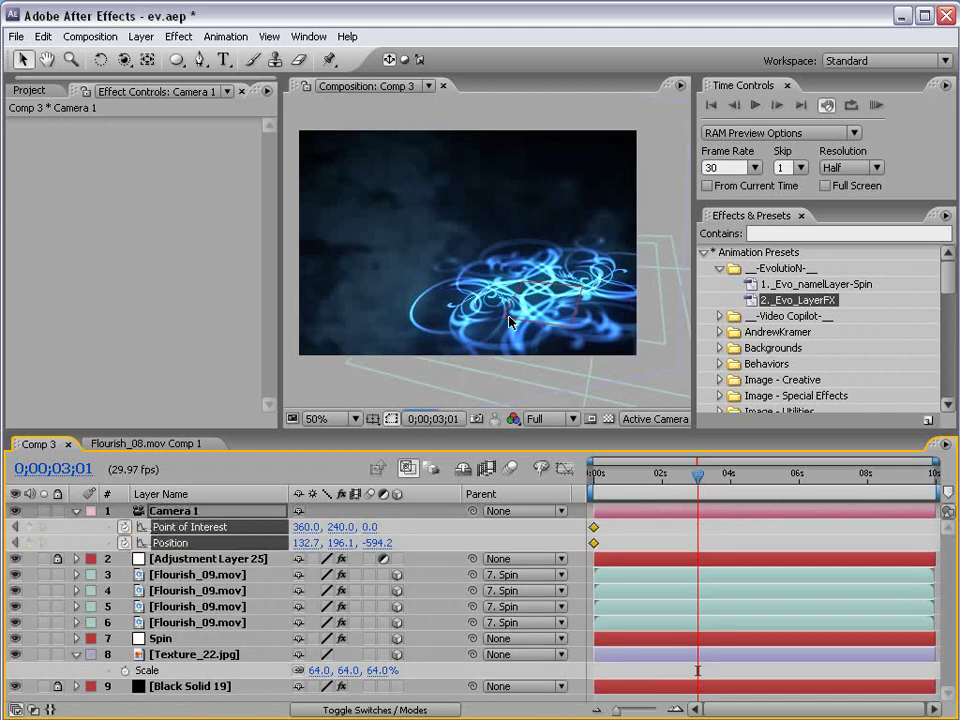
Try orbiting Camera 1 to Position -116.2, 196.1, -459.6 at 0;00;03;01 and preview the camera move
key(c)
drag(437, 312, 510, 316)
key(KP_0)
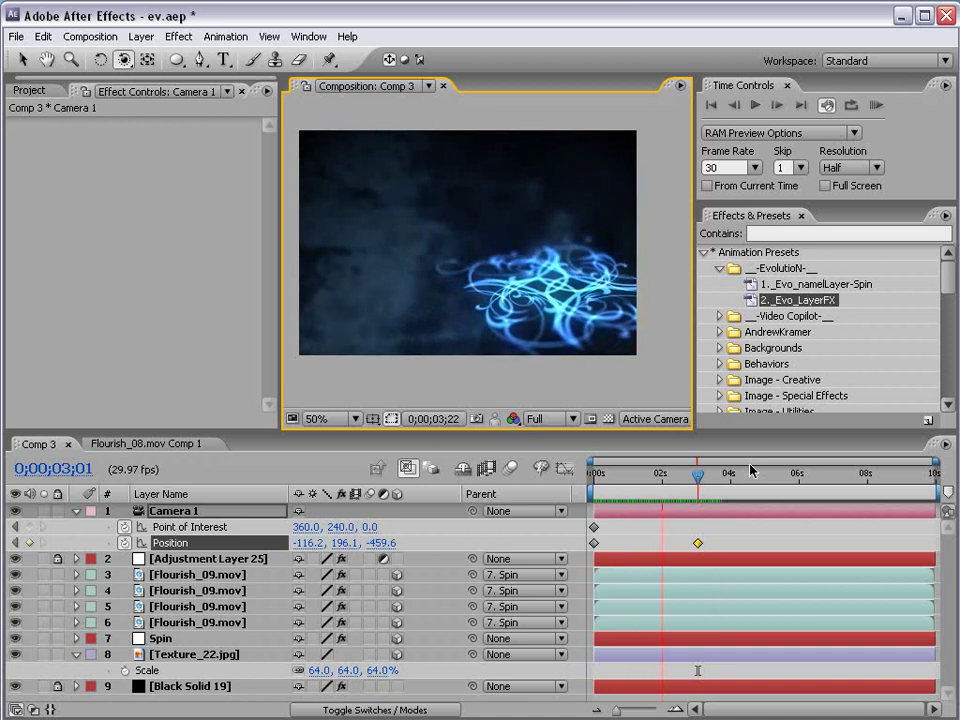
Move to 0;00;00;25 and enable time remapping on all four Flourish_09.mov layers
drag(750, 470, 627, 496)
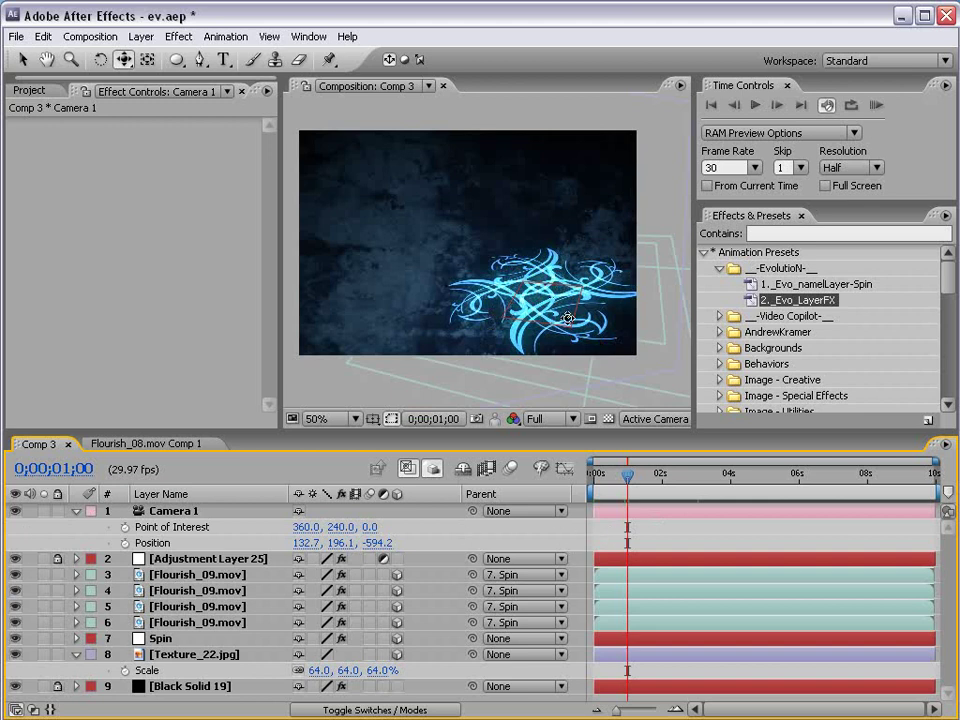
drag(627, 483, 621, 485)
click(207, 582)
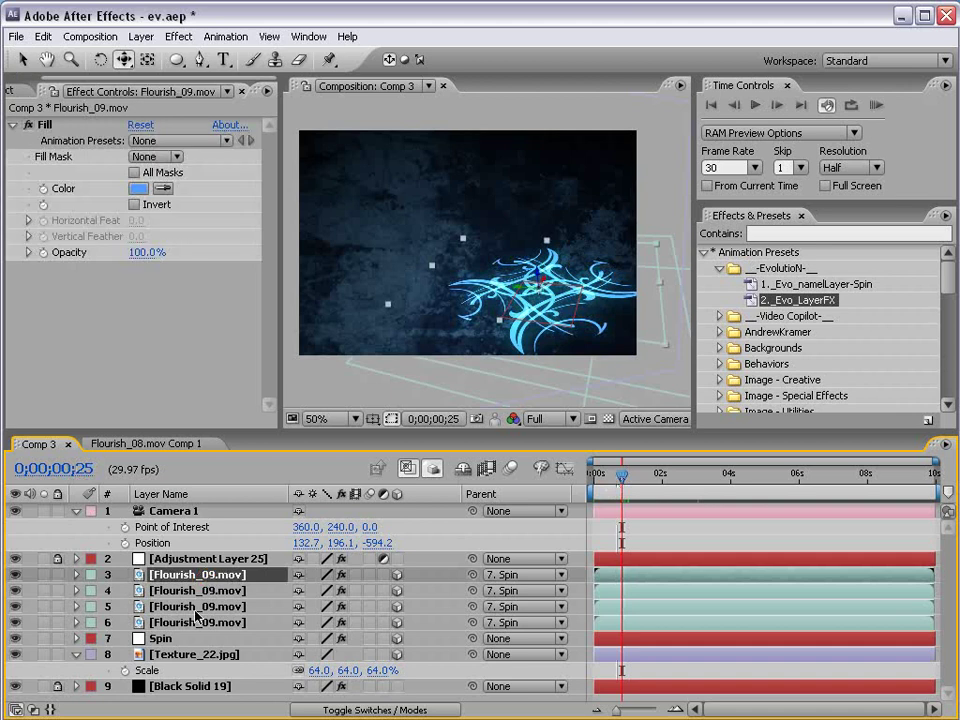
shift+click(197, 622)
right_click(174, 582)
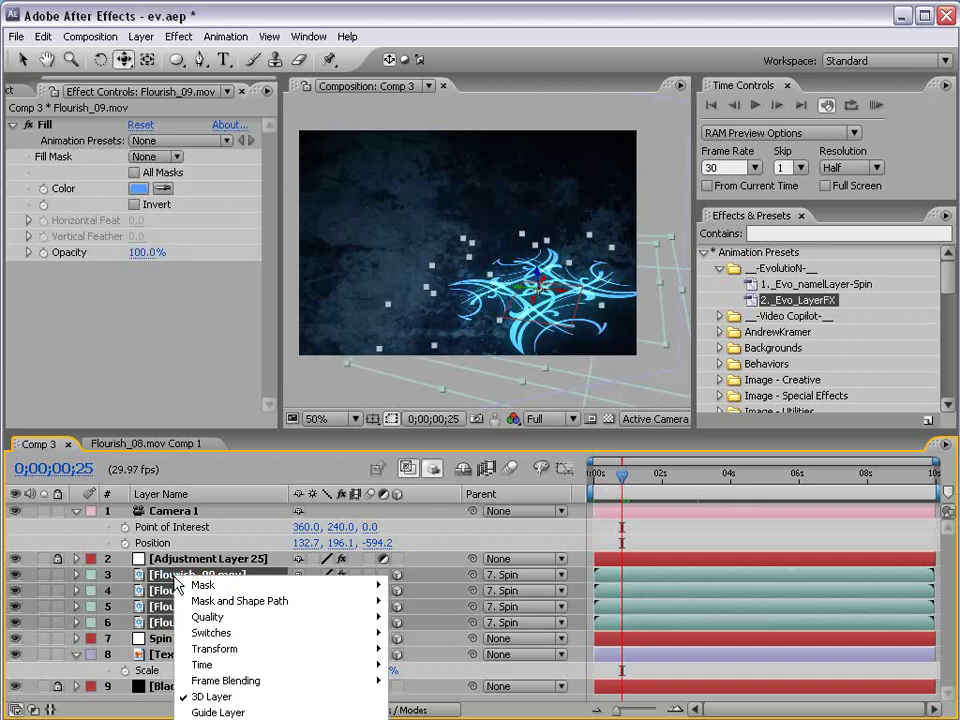
mouse_move(260, 665)
click(447, 665)
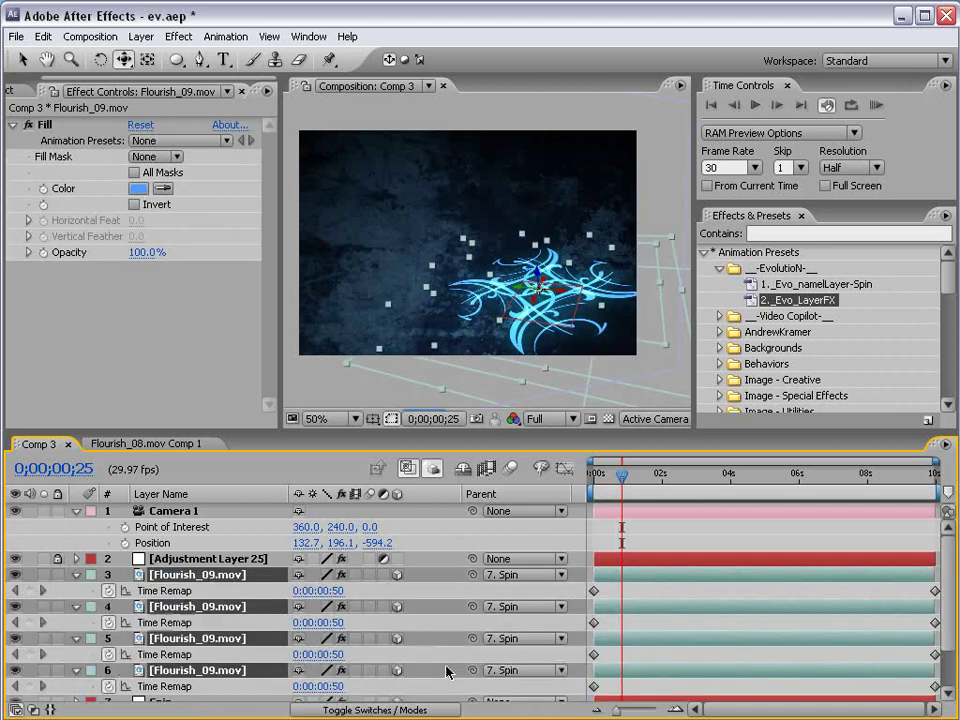
Add Time Remap keyframes at 0;00;00;25 to the four Flourish_09.mov layers and delete their end keyframes
scroll(724, 692, down, 2)
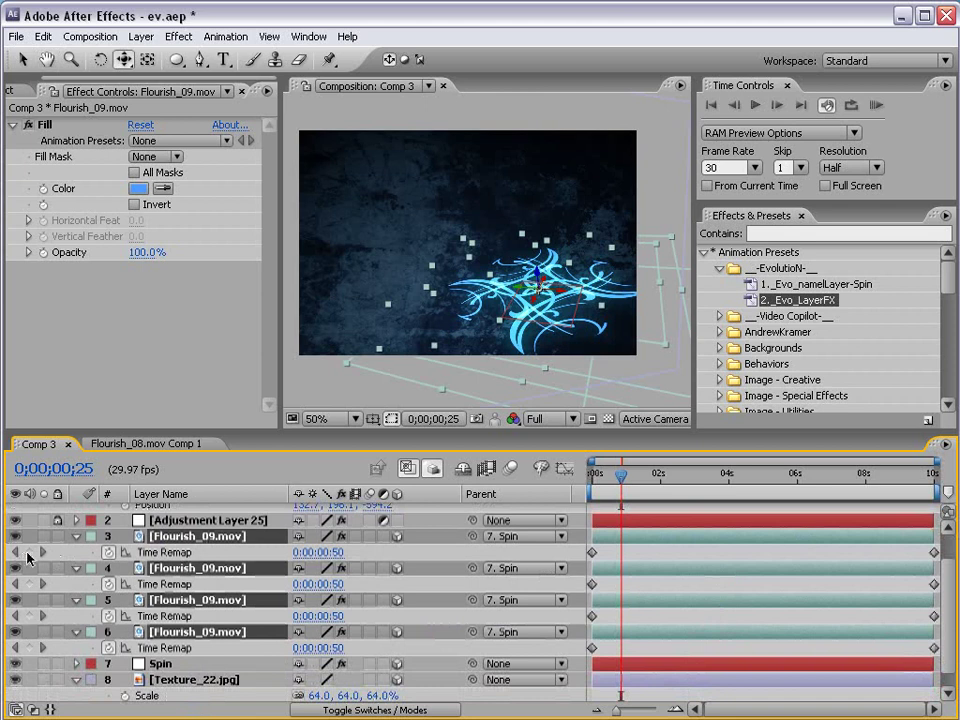
click(29, 552)
click(29, 584)
click(29, 616)
click(29, 648)
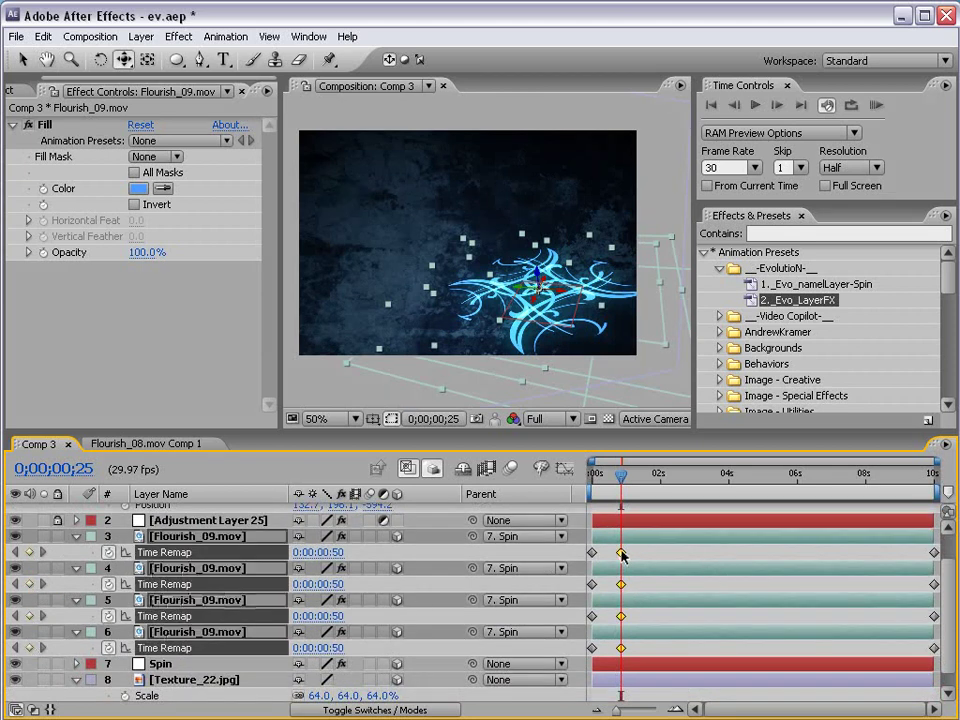
drag(878, 545, 952, 660)
key(Delete)
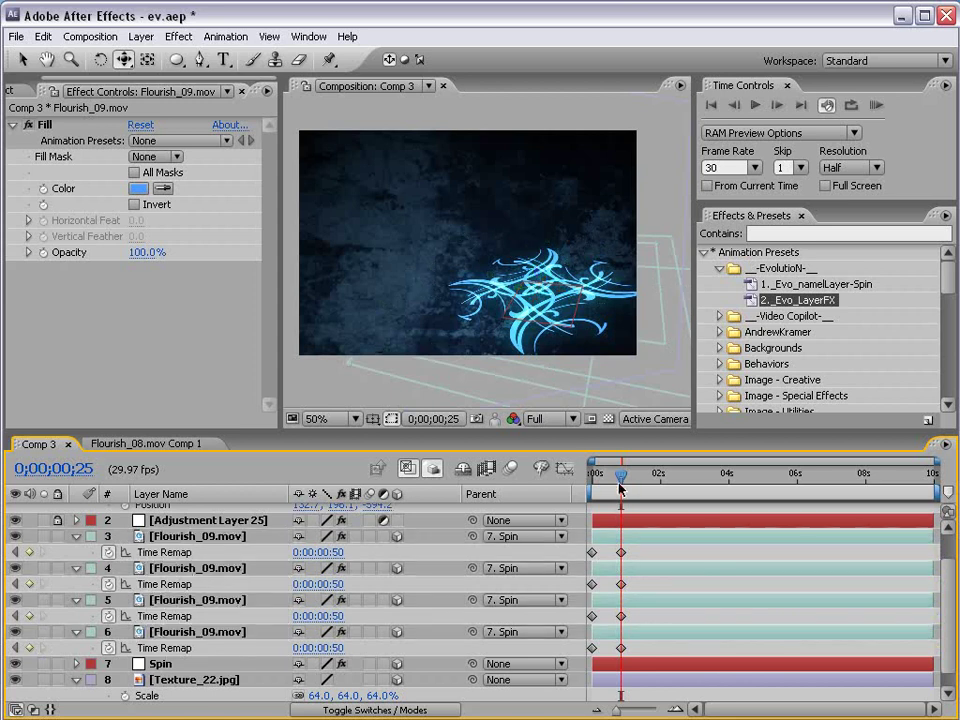
Apply Easy Ease to the second Time Remap keyframe of all four Flourish_09.mov layers
drag(621, 482, 671, 505)
drag(650, 553, 614, 652)
key(F9)
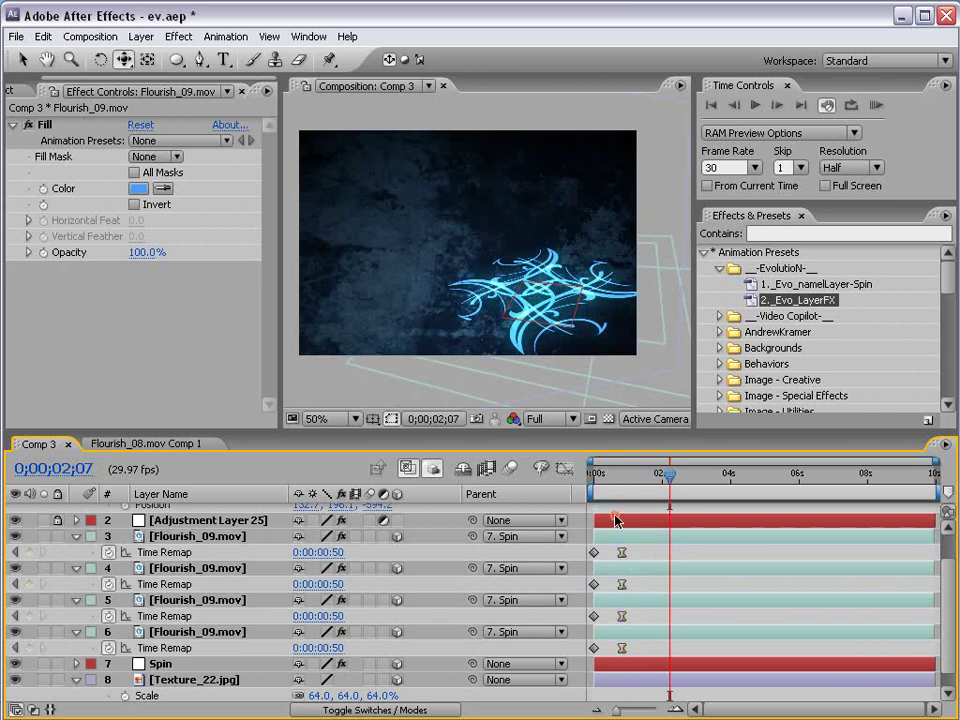
Scrub and preview the opening of the composition to check the eased growth of the time-remapped flourishes
mouse_move(601, 476)
mouse_down()
mouse_move(631, 478)
mouse_move(607, 478)
mouse_up()
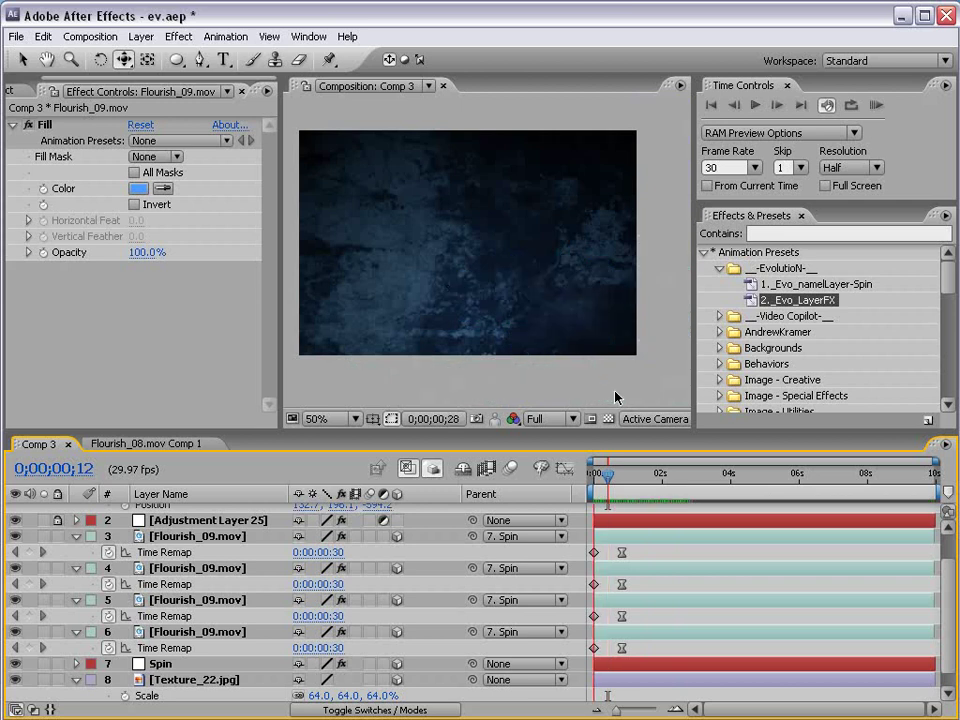
key(space)
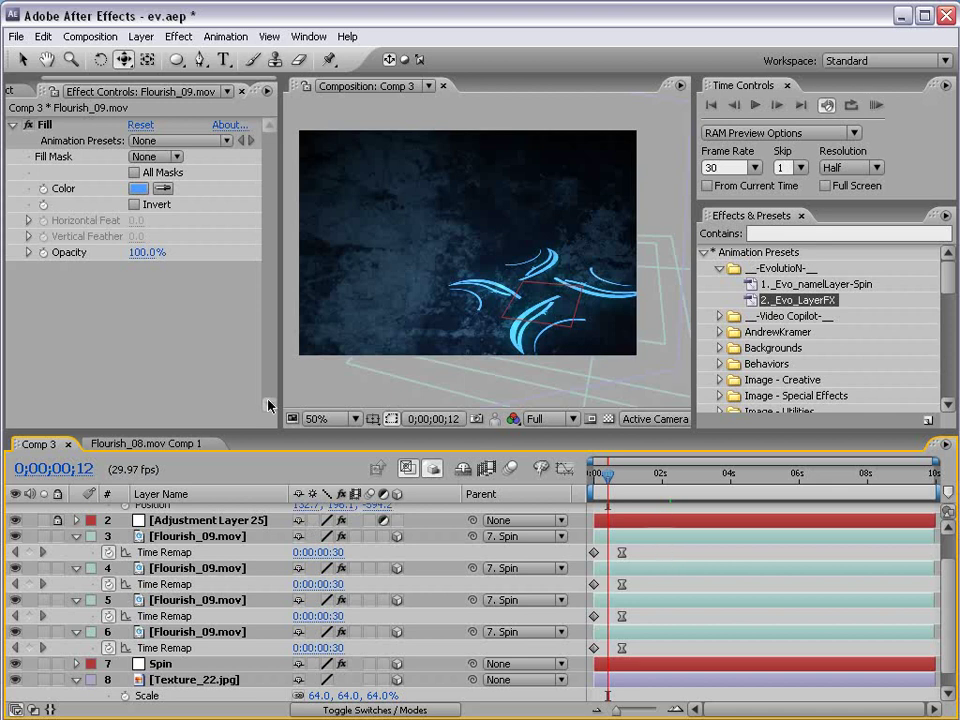
drag(613, 480, 637, 485)
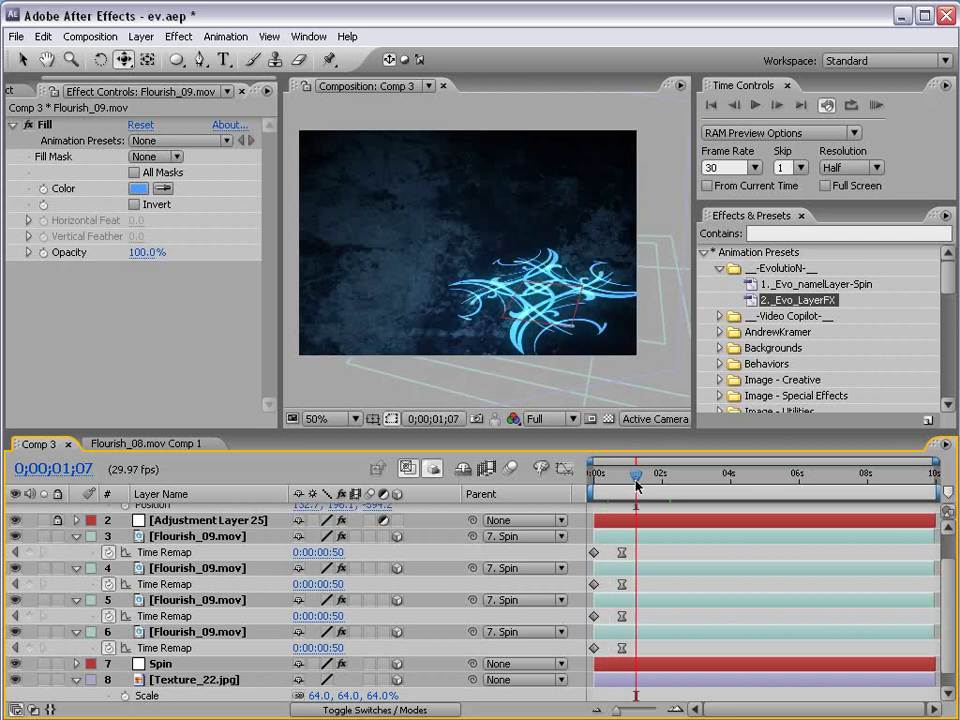